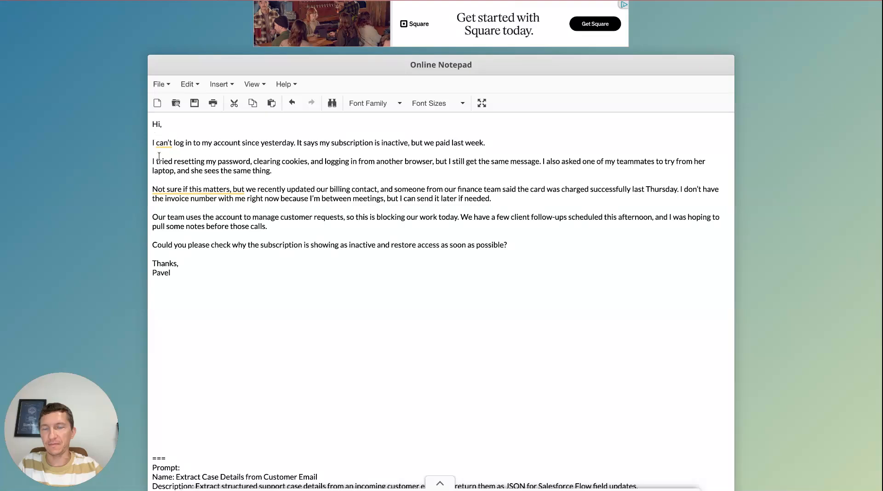
- Copy the full sample customer email text from the notepad
left_click(181, 273, "shift")
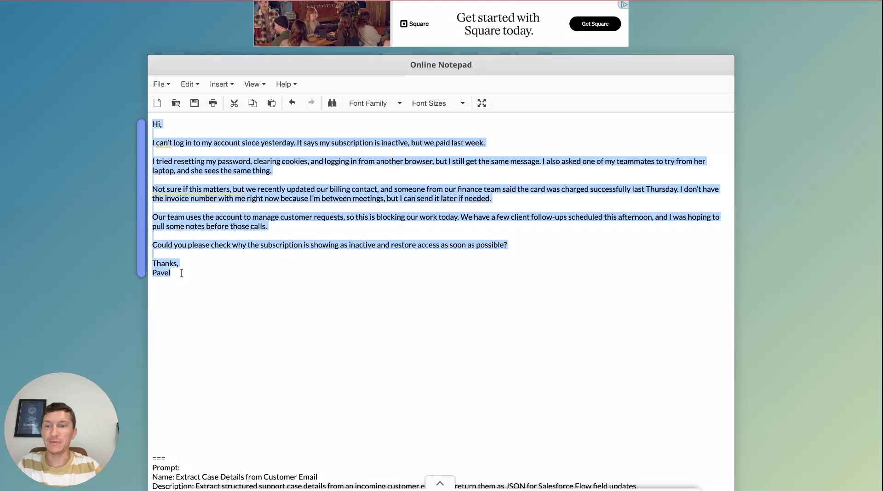
left_click(293, 181)
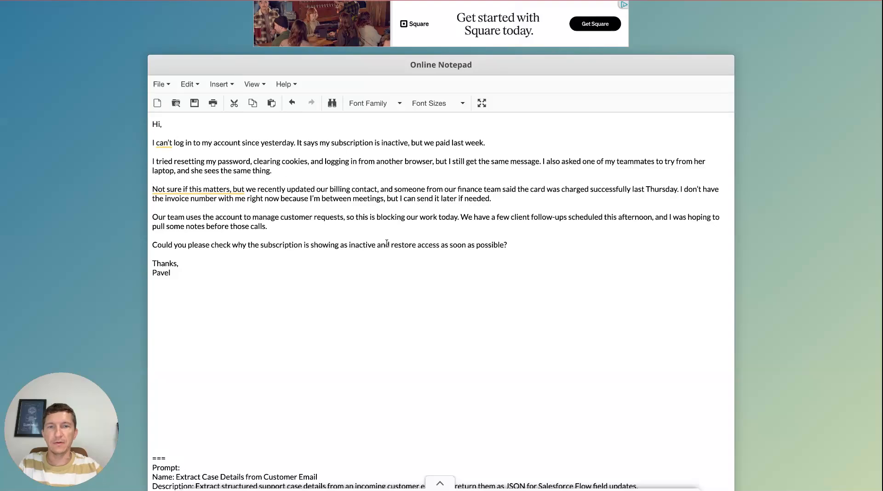
- Read through the prompt template and JSON output format written below the email in the notepad
scroll(266, 279, "down", 1)
scroll(266, 279, "down", 6)
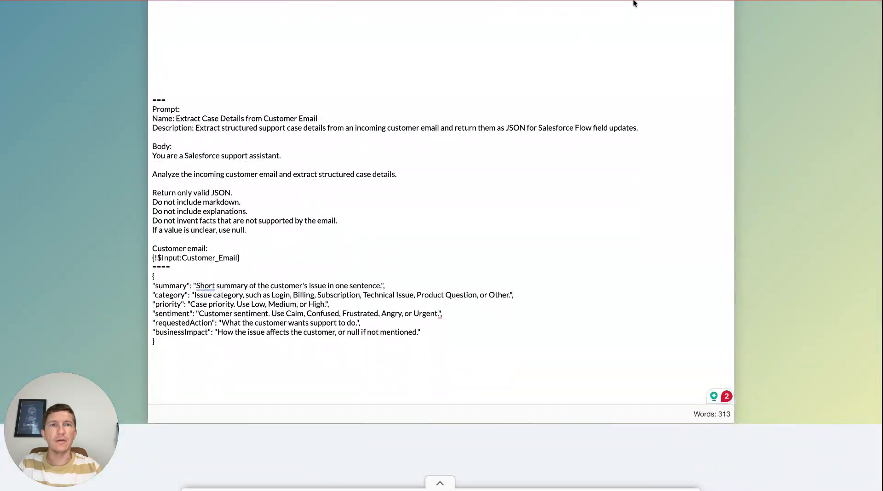
mouse_move(201, 286)
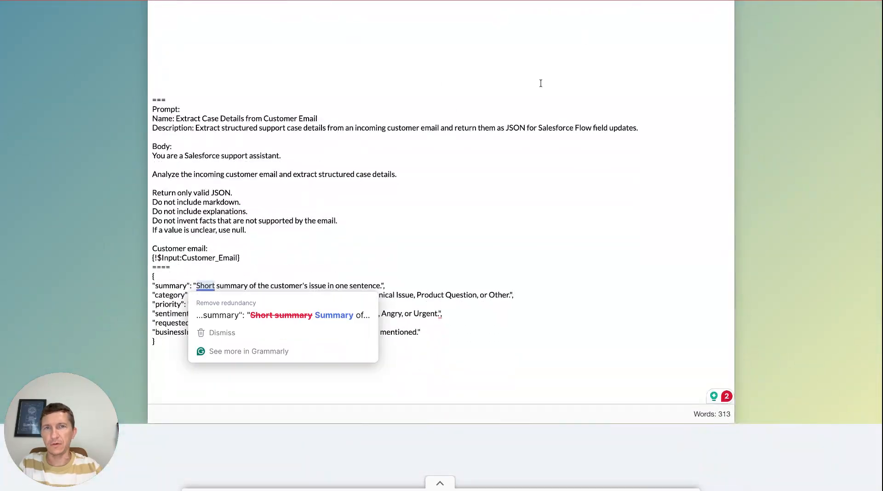
scroll(319, 219, "up", 7)
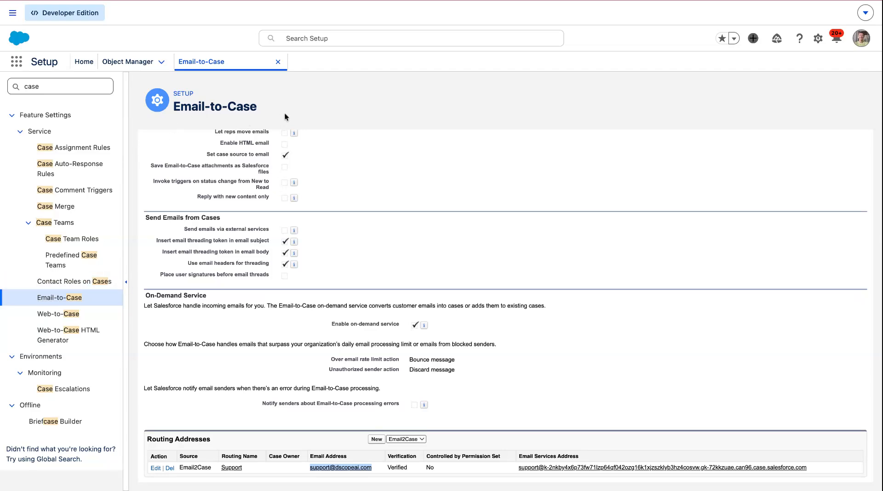
- Review the Email-to-Case settings and the support routing address
scroll(295, 207, "up", 5)
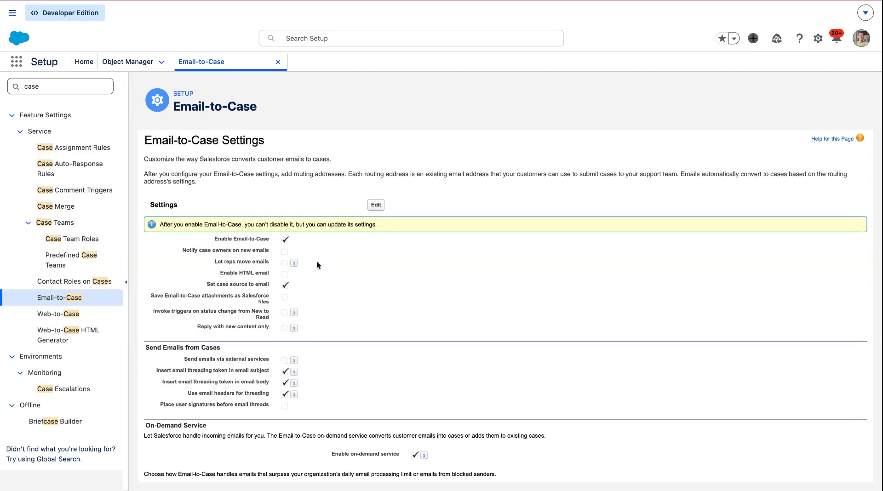
scroll(317, 263, "down", 1)
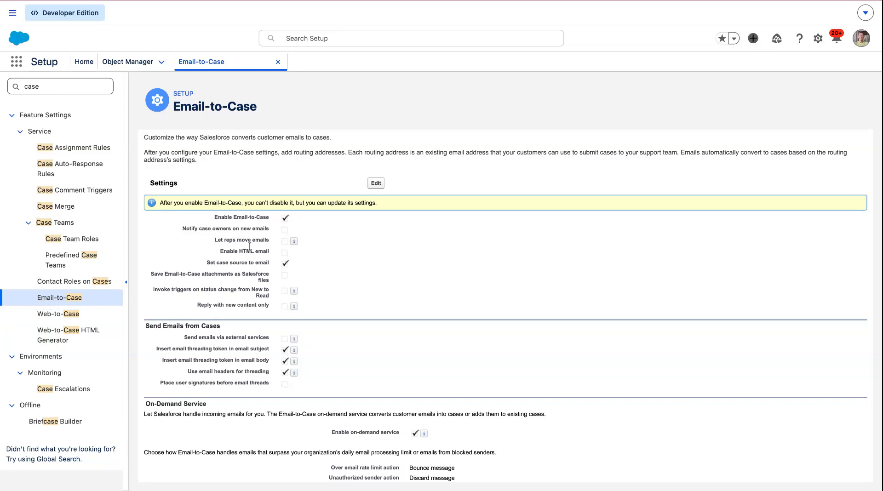
scroll(396, 277, "down", 5)
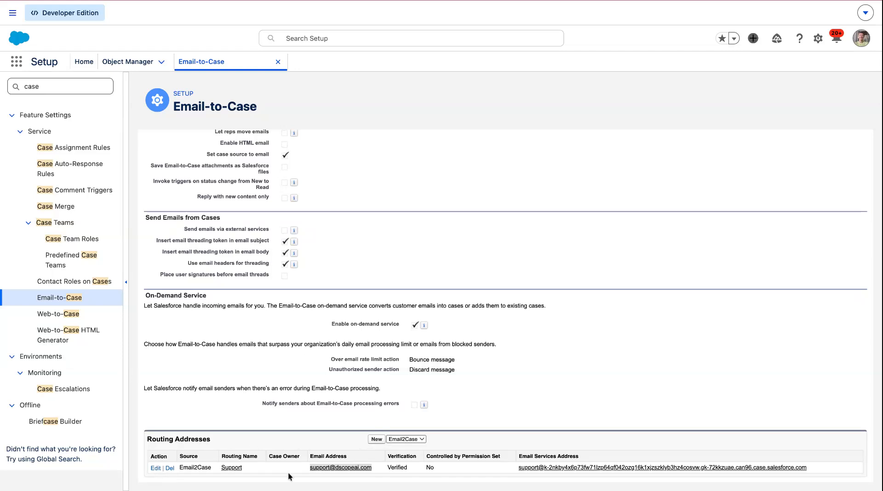
left_click_drag(376, 470, 295, 474)
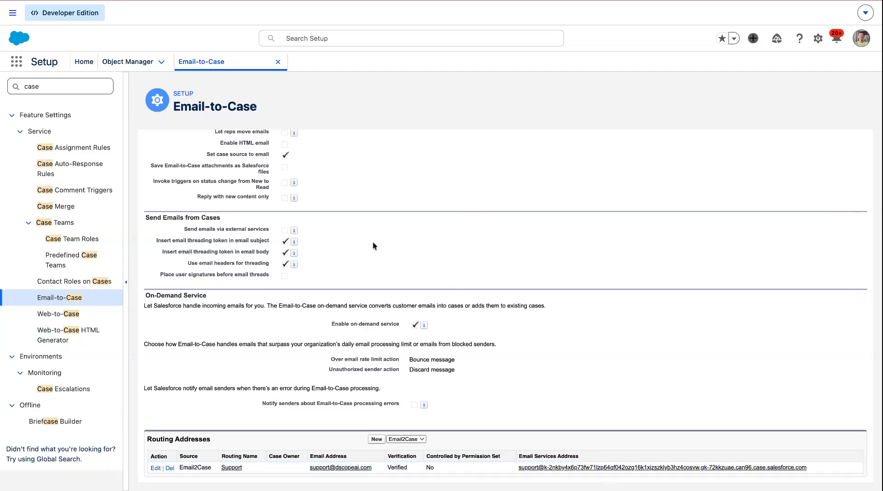
scroll(373, 242, "up", 3)
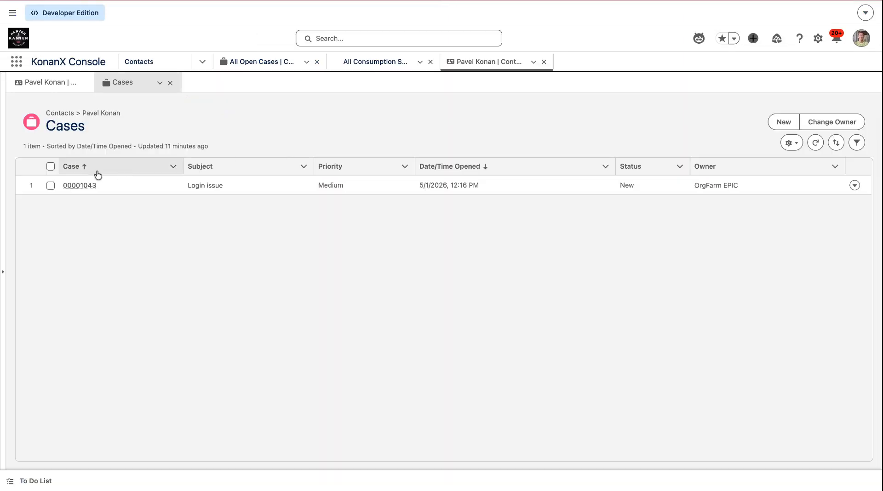
- Open the customer's Login issue case and review its email feed and case fields
mouse_move(84, 186)
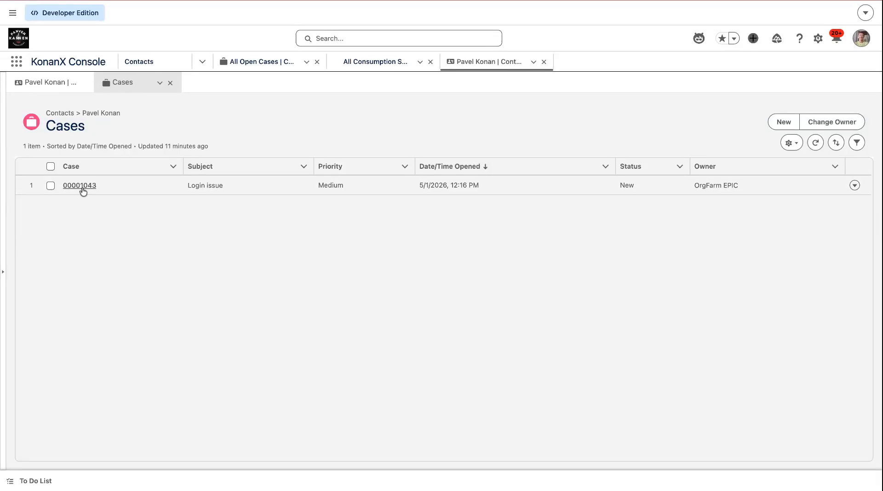
left_click(82, 186)
scroll(299, 313, "down", 3)
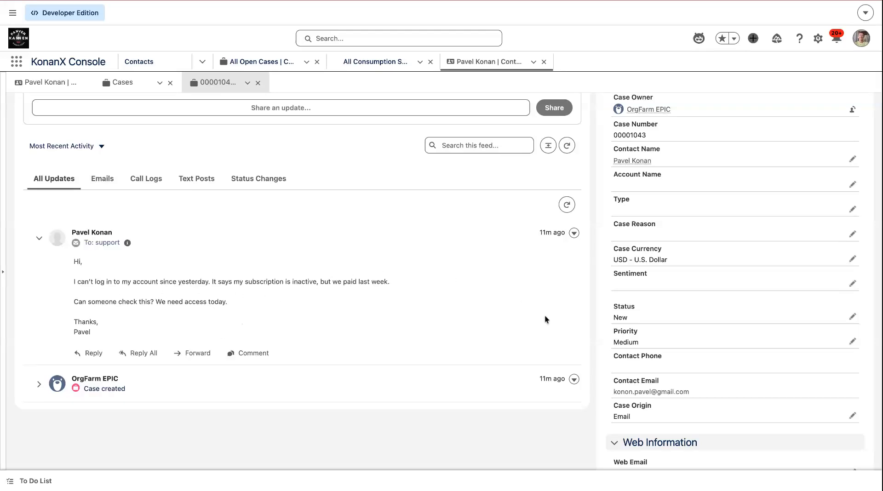
scroll(720, 347, "down", 5)
scroll(161, 141, "up", 2)
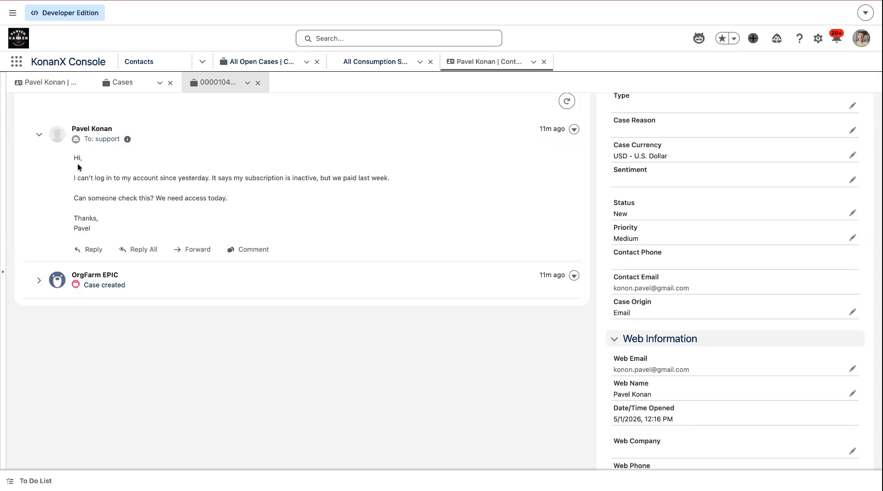
scroll(110, 220, "up", 1)
scroll(109, 220, "up", 2)
scroll(789, 296, "down", 10)
scroll(789, 296, "down", 1)
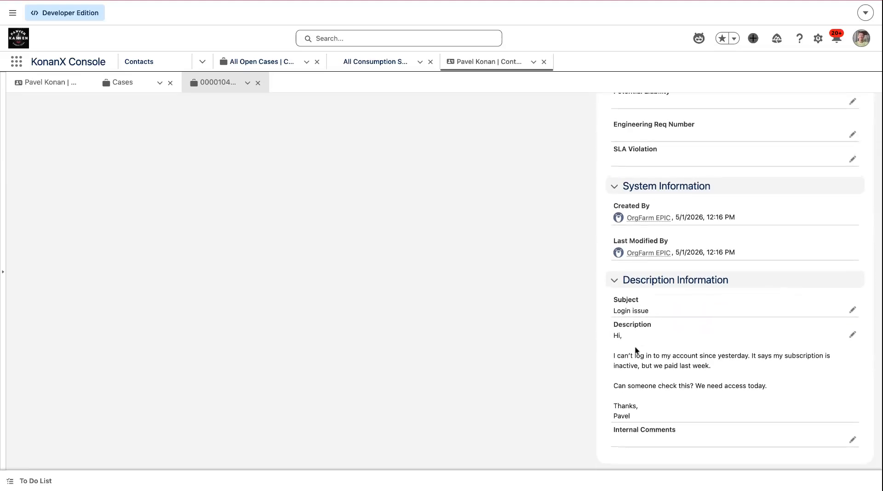
- Replace the case Description with the pasted full customer email and save the record
left_click(853, 335)
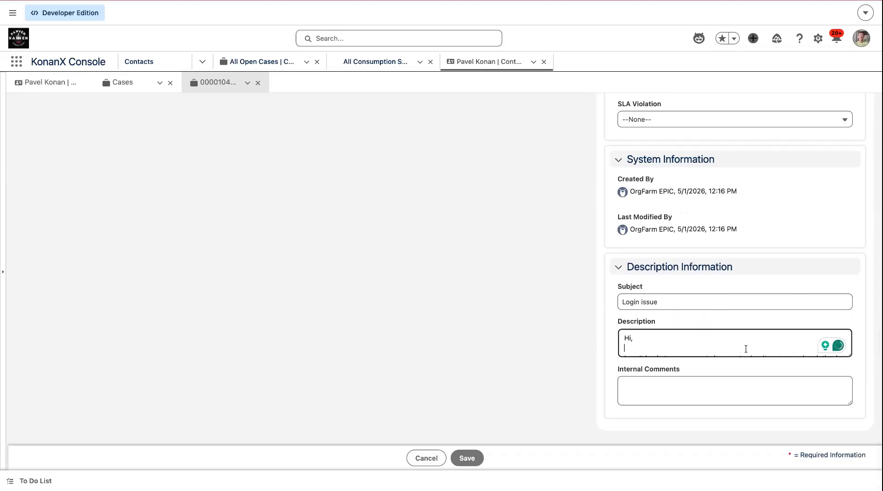
key("ctrl+v")
scroll(685, 333, "up", 4)
scroll(686, 333, "down", 2)
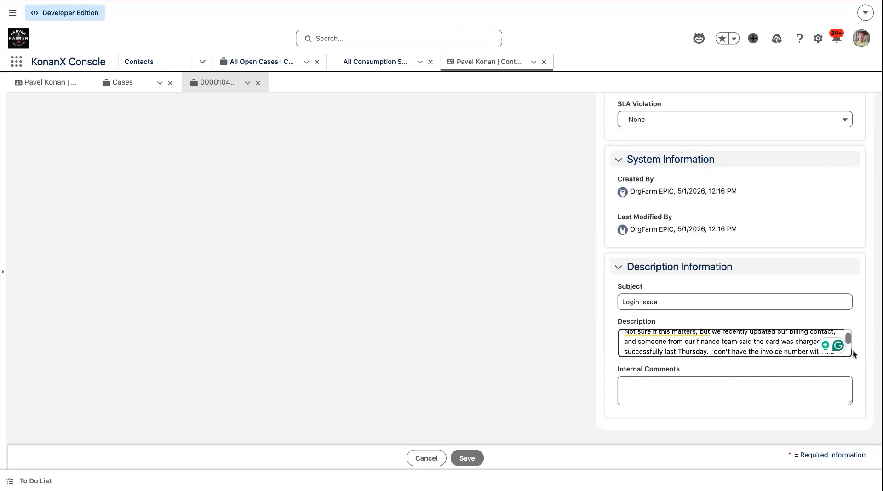
left_click_drag(850, 356, 851, 449)
scroll(778, 402, "up", 5)
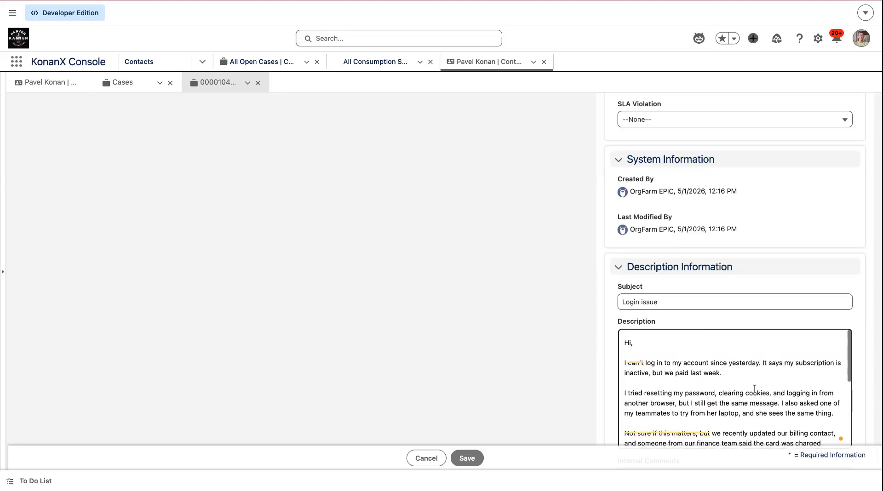
left_click(467, 458)
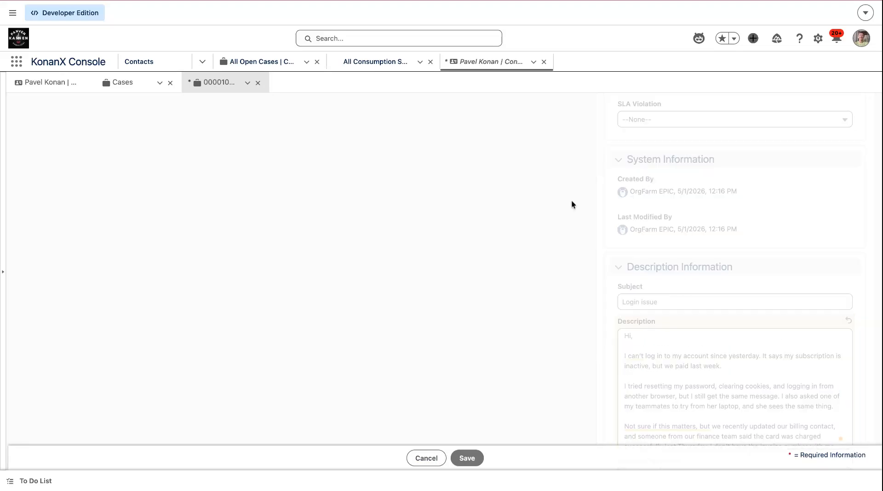
- Review the updated case details and open the Sentiment picklist to check its values
scroll(644, 355, "down", 3)
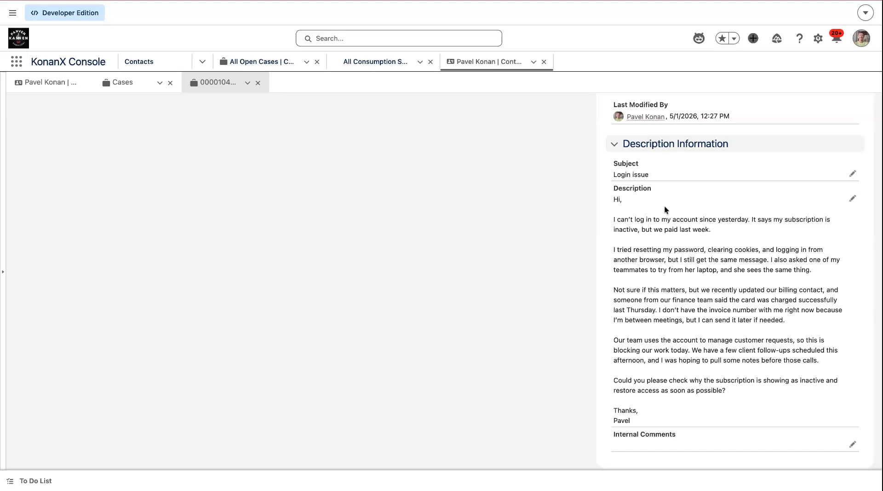
scroll(666, 210, "up", 15)
scroll(666, 210, "down", 3)
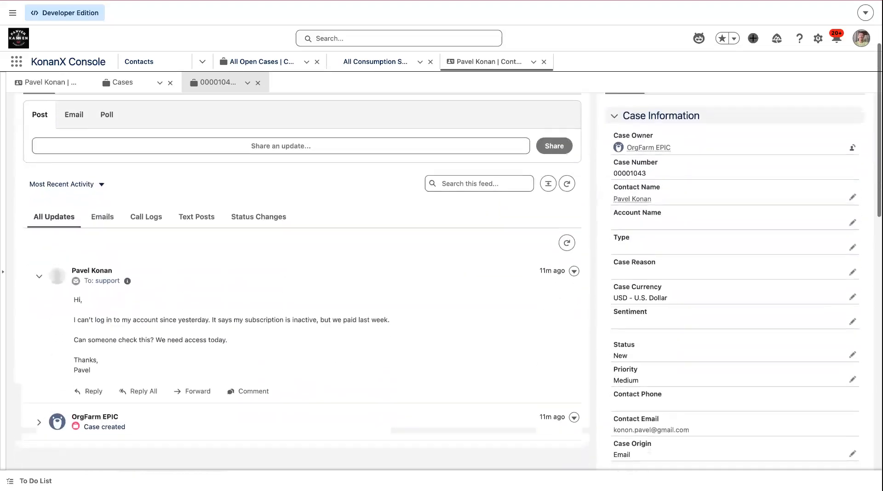
scroll(642, 300, "down", 1)
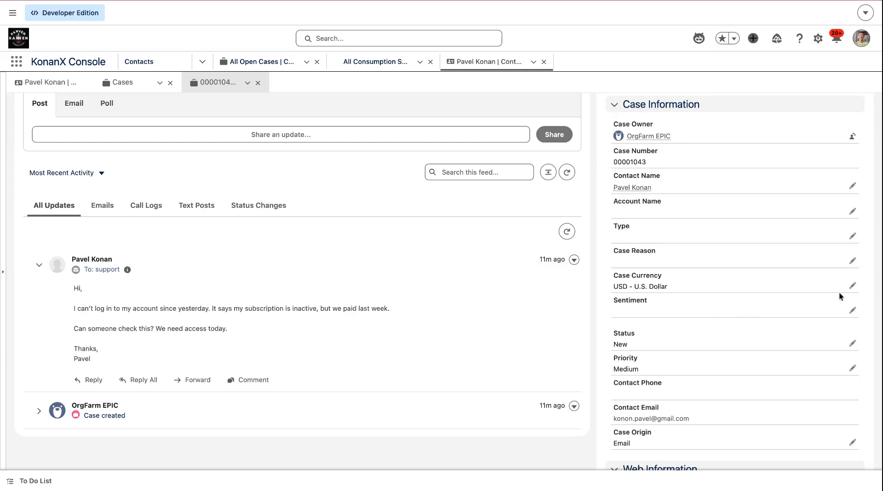
left_click(853, 310)
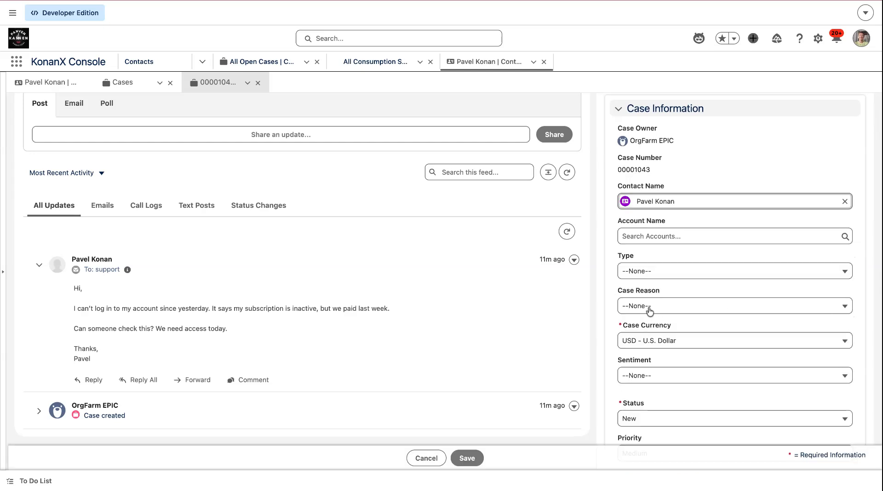
left_click(651, 375)
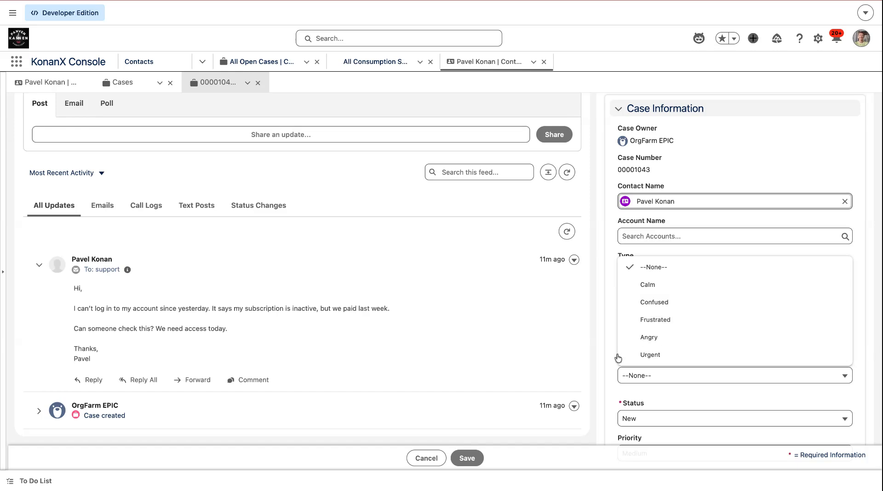
left_click(606, 350)
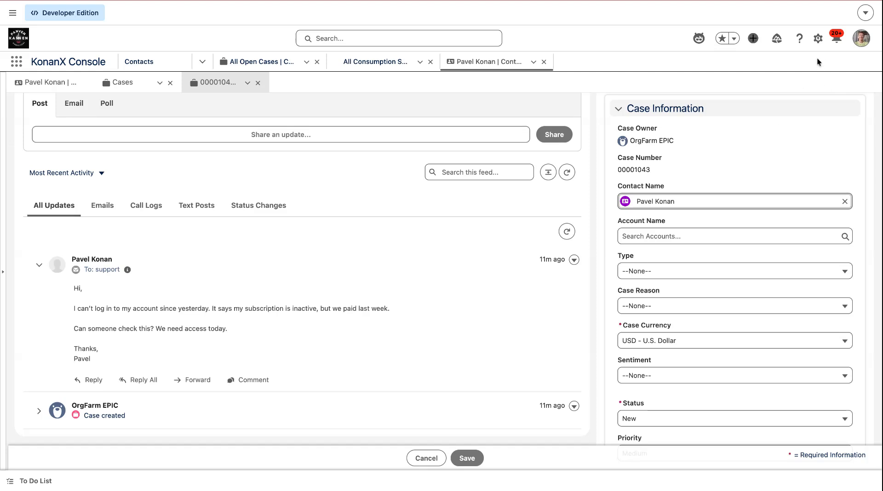
- Open the Case object in Object Manager from the setup menu
left_click(818, 38)
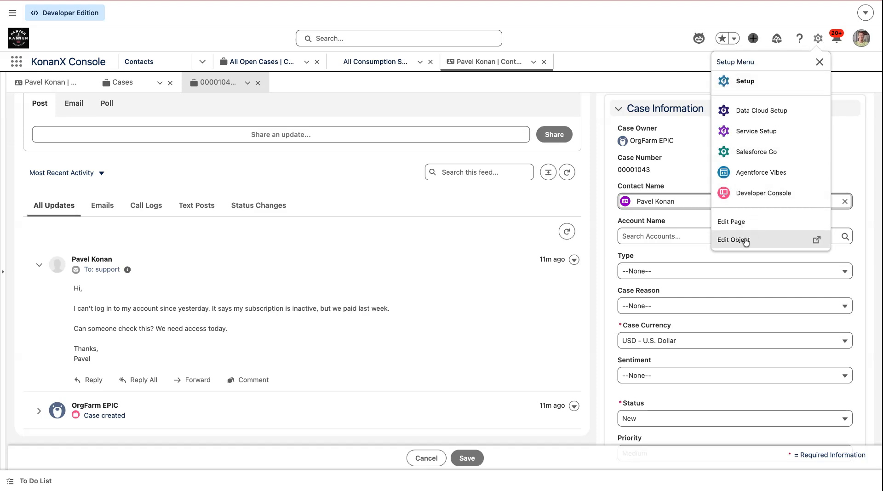
left_click(746, 240)
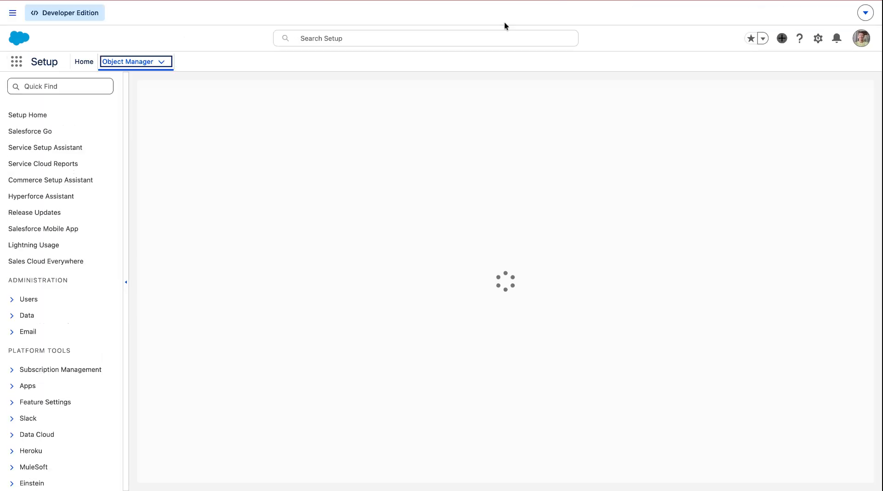
- Select the summary key in the notepad's JSON template and return to the case record
left_click(368, 0)
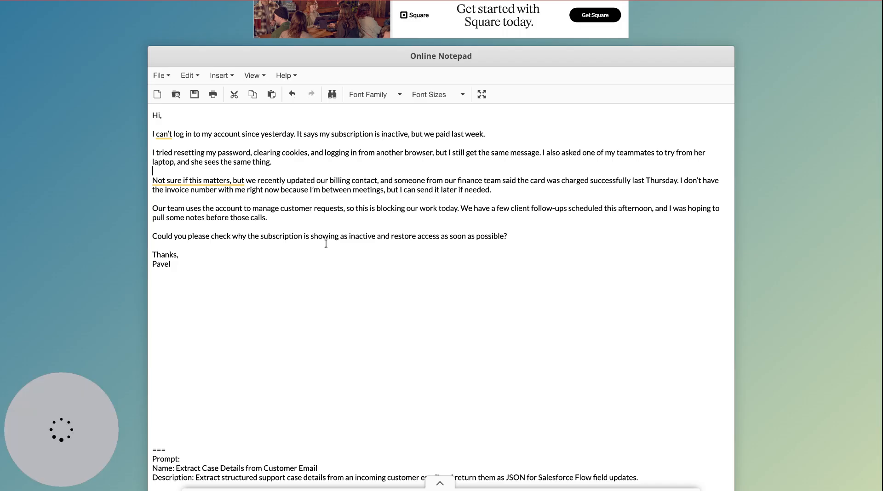
scroll(276, 361, "down", 10)
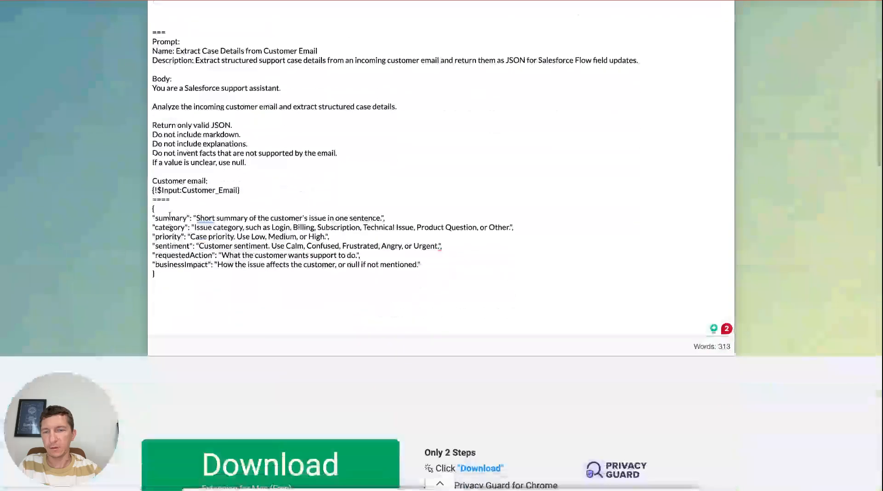
double_click(169, 218)
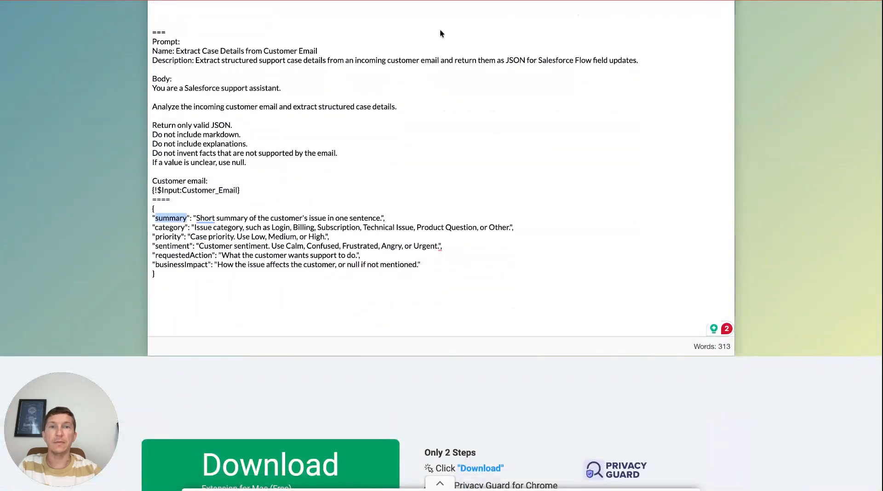
key("ctrl+Tab")
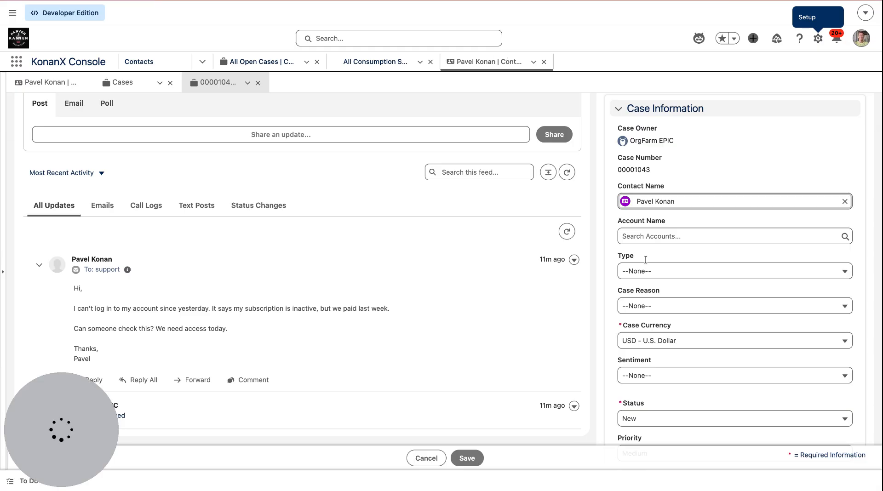
scroll(710, 296, "down", 10)
scroll(710, 299, "down", 7)
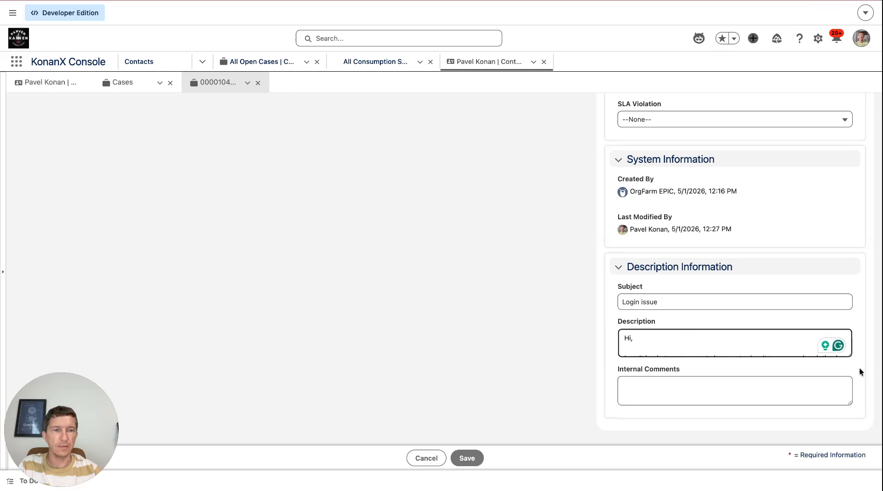
key("super+v")
scroll(736, 389, "down", 5)
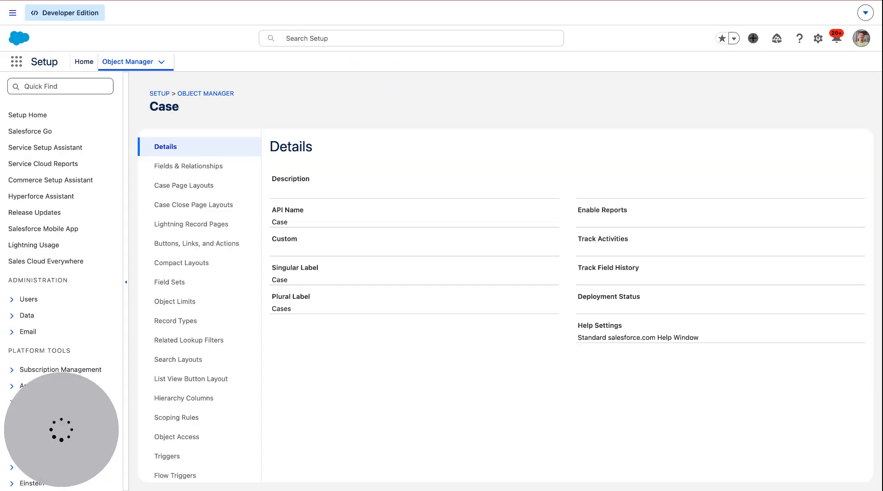
- Start a new custom field on Case with the Text Area (Long) data type
left_click(225, 167)
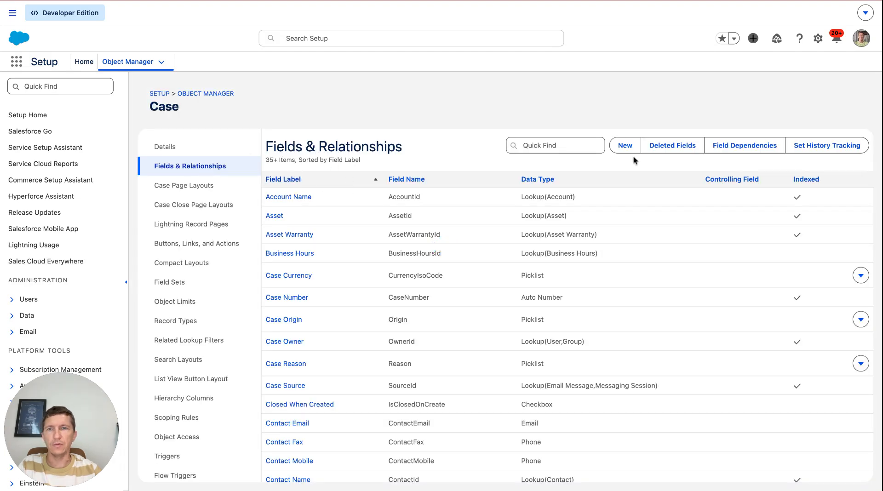
left_click(626, 145)
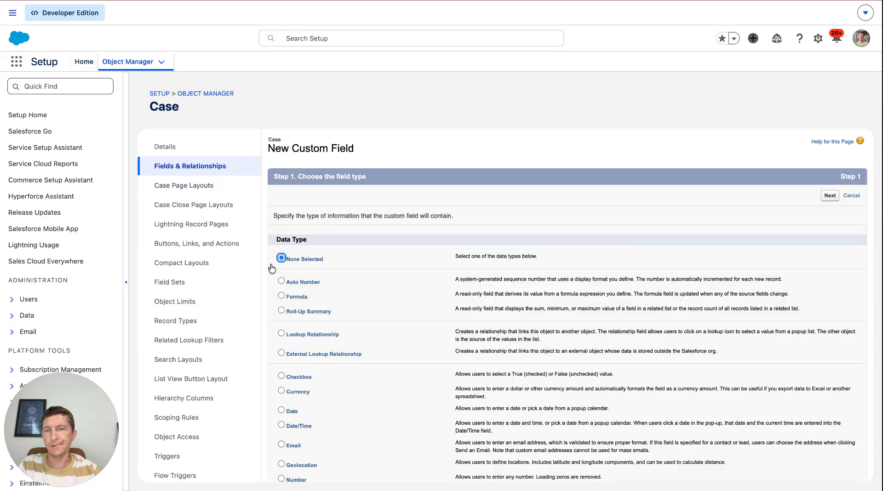
scroll(368, 371, "down", 5)
scroll(368, 371, "down", 2)
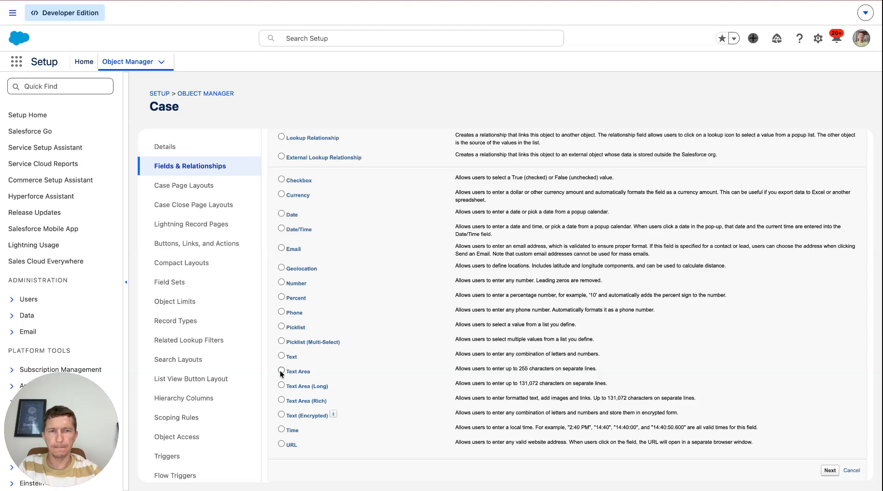
left_click(281, 385)
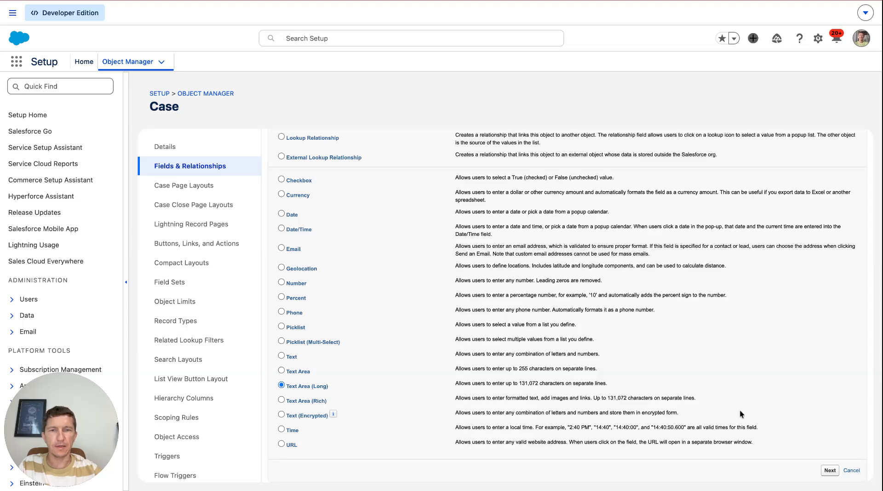
left_click(827, 469)
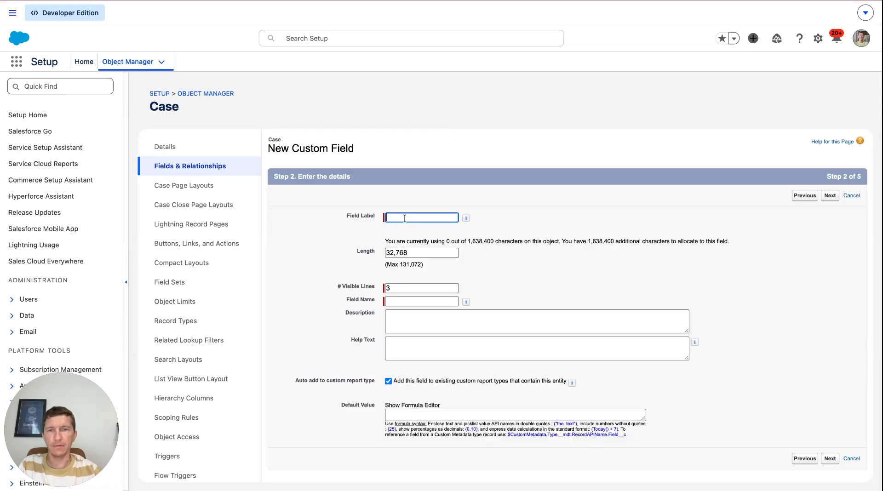
- Label the long text field Summary, keep default length, security and page layouts, and save it
type("summary")
left_click(390, 218)
key("BackSpace")
type("S")
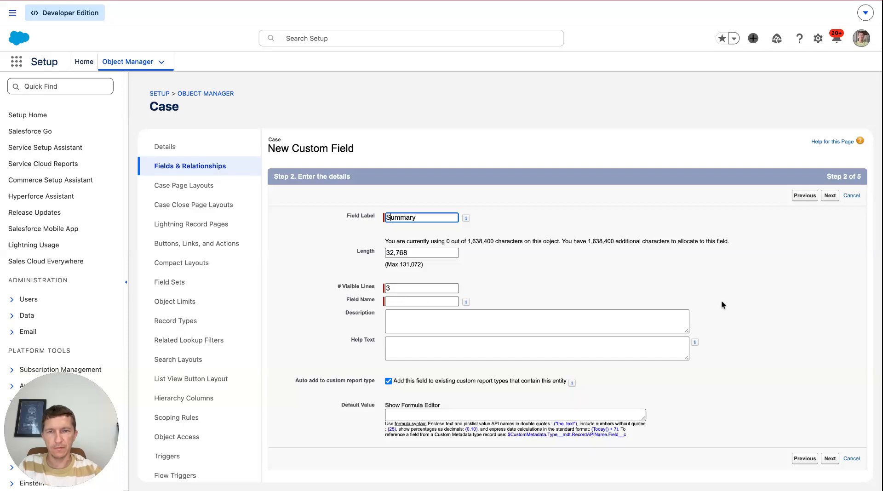
left_click(528, 295)
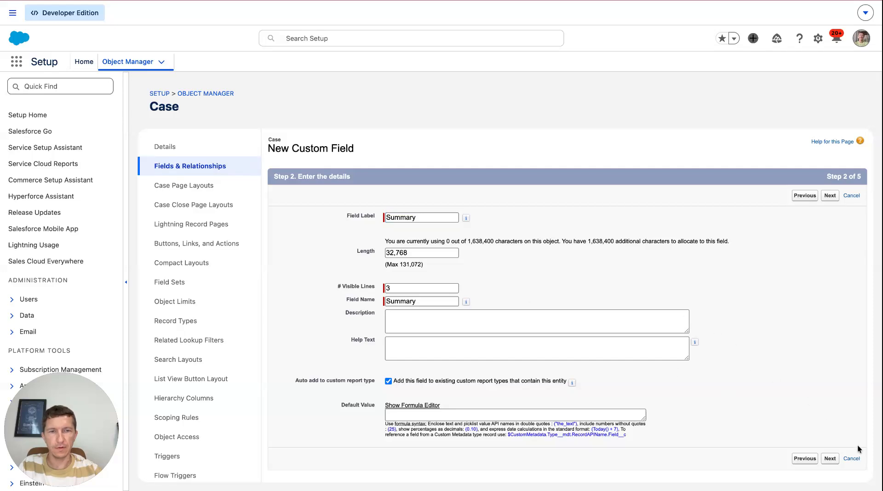
left_click(833, 461)
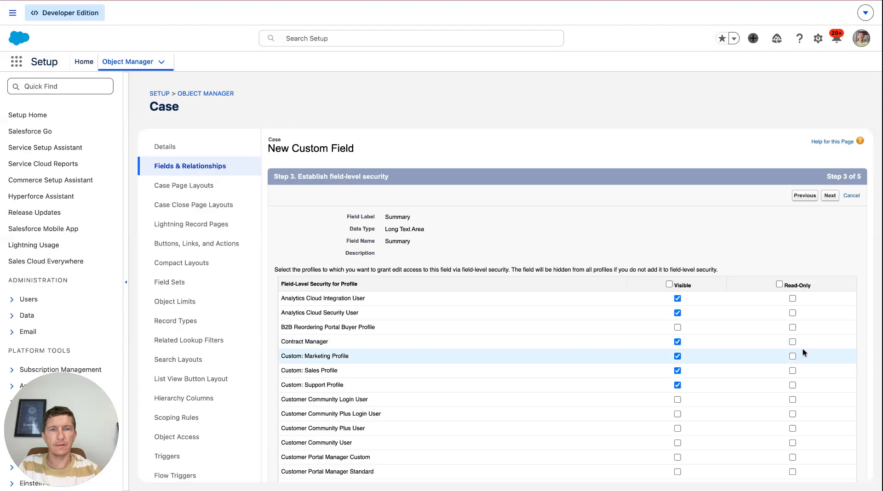
scroll(791, 408, "down", 1)
left_click(831, 184)
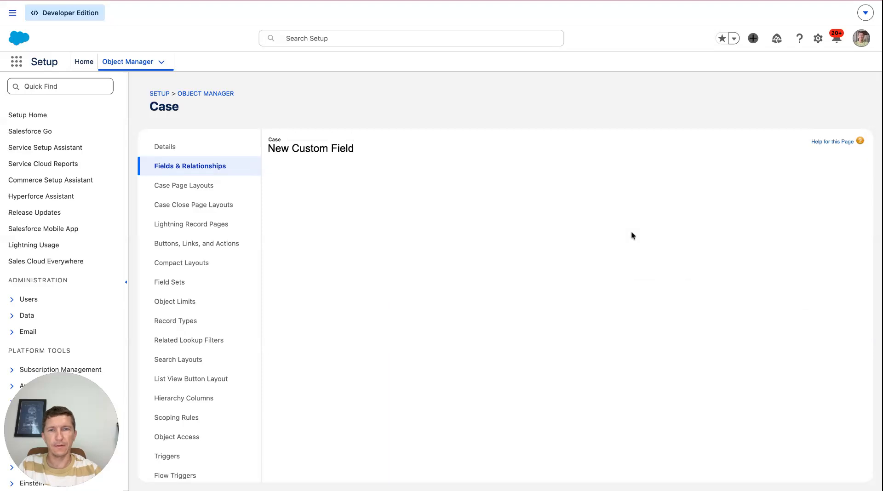
left_click(830, 336)
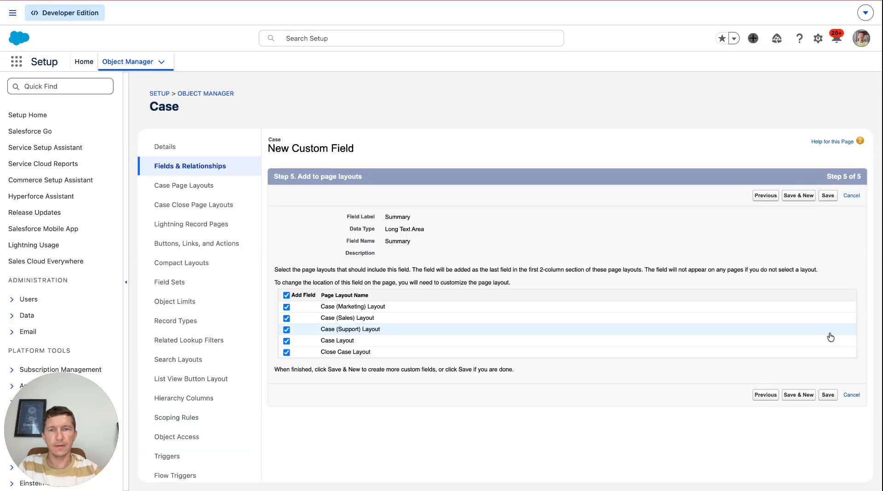
left_click(791, 397)
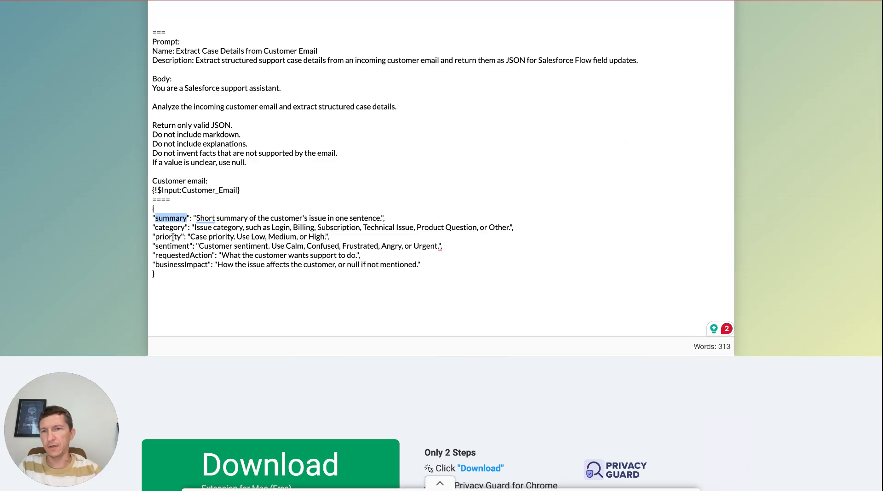
- Review the category key and its example values in the notepad's JSON template
double_click(164, 226)
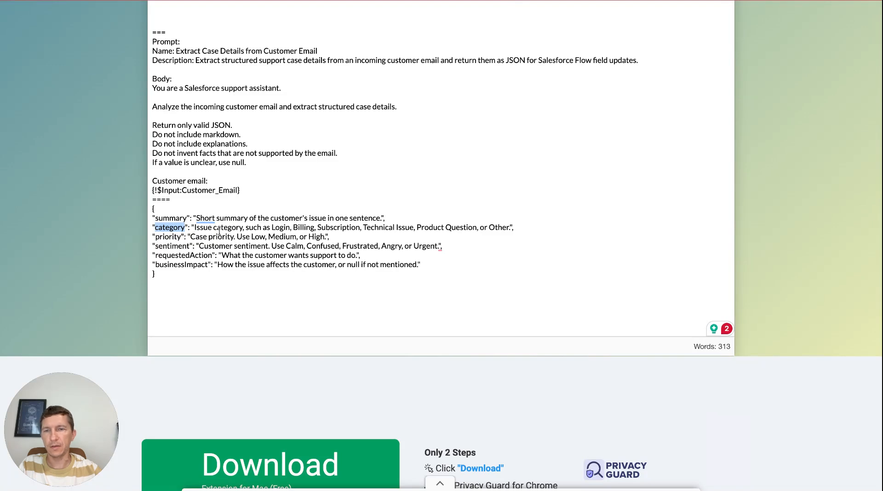
left_click(272, 227)
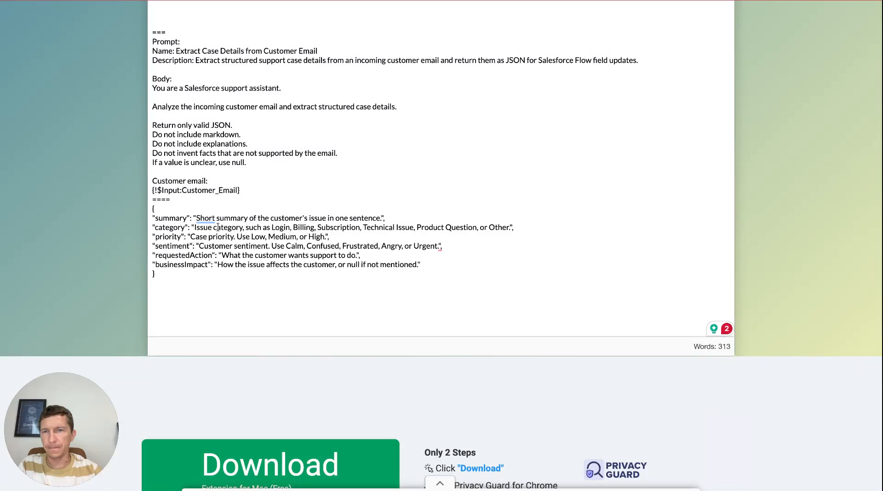
double_click(282, 227)
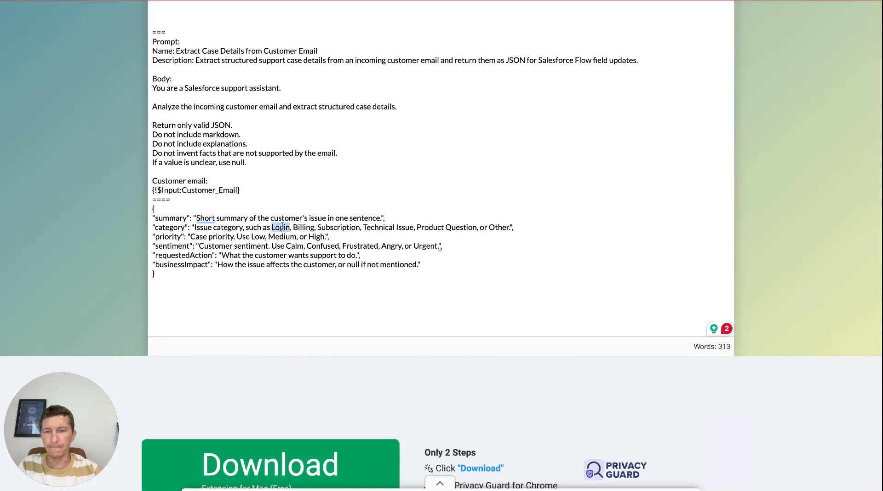
key("ctrl+Tab")
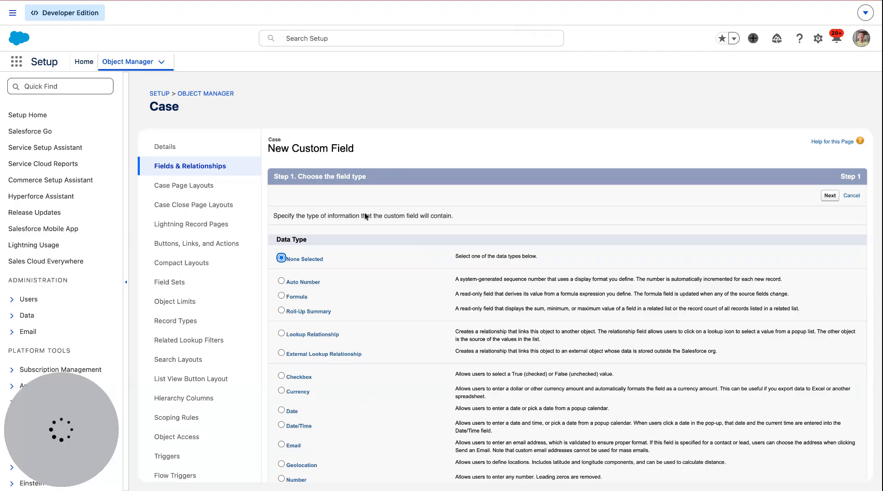
- Search the Case fields list for an existing category field
left_click(175, 167)
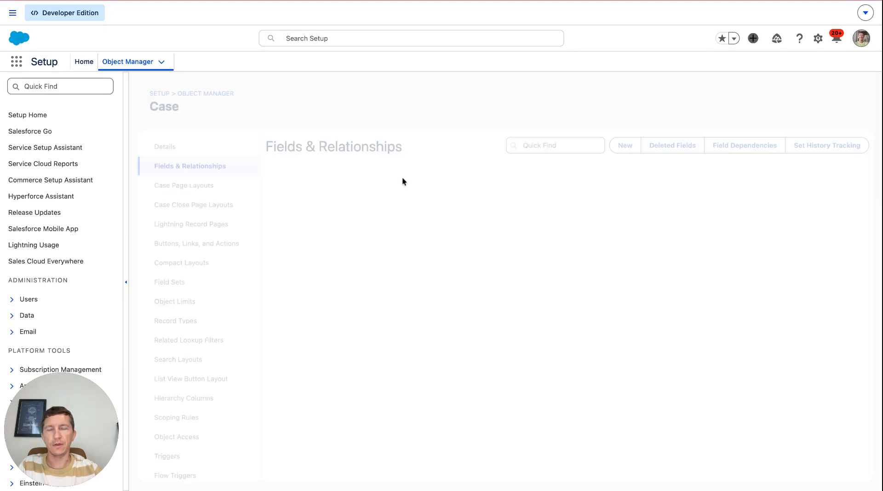
left_click(538, 146)
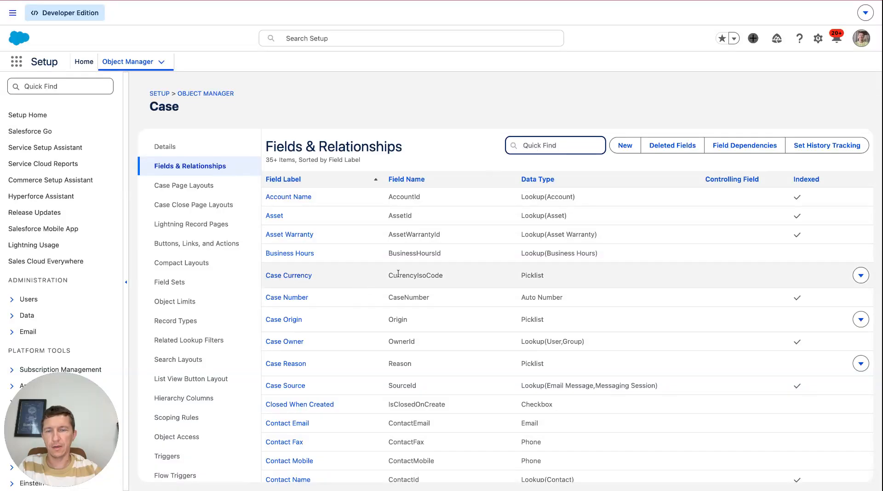
type("Cat")
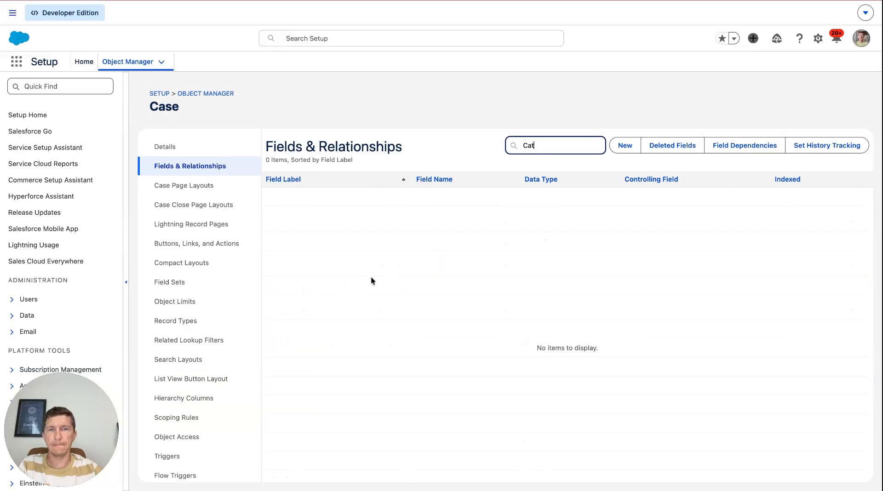
key("BackSpace")
key("BackSpace")
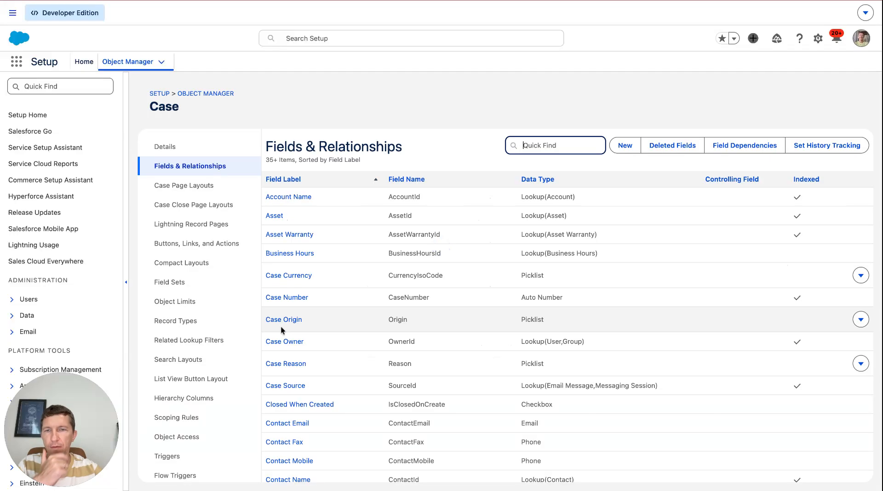
scroll(342, 279, "down", 1)
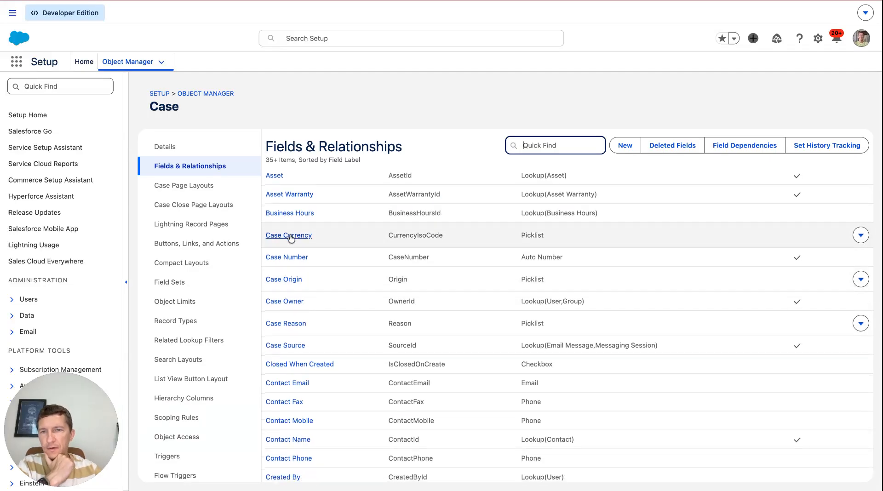
scroll(334, 296, "down", 2)
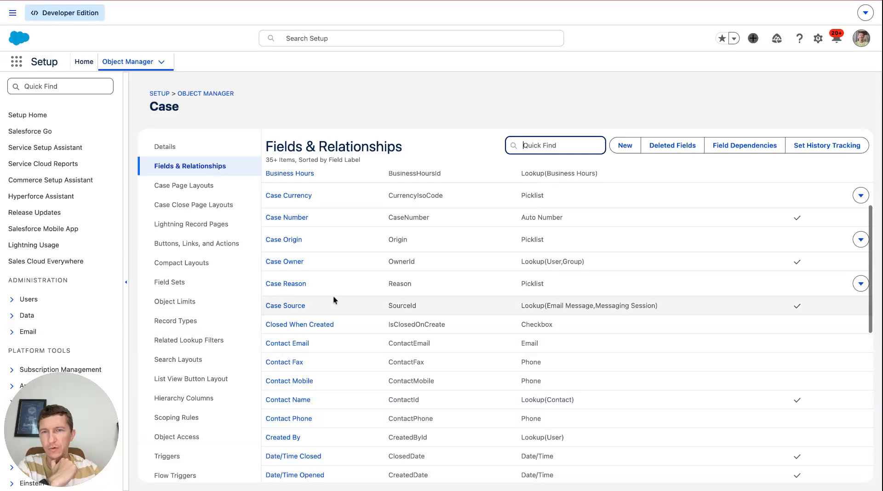
scroll(333, 296, "down", 2)
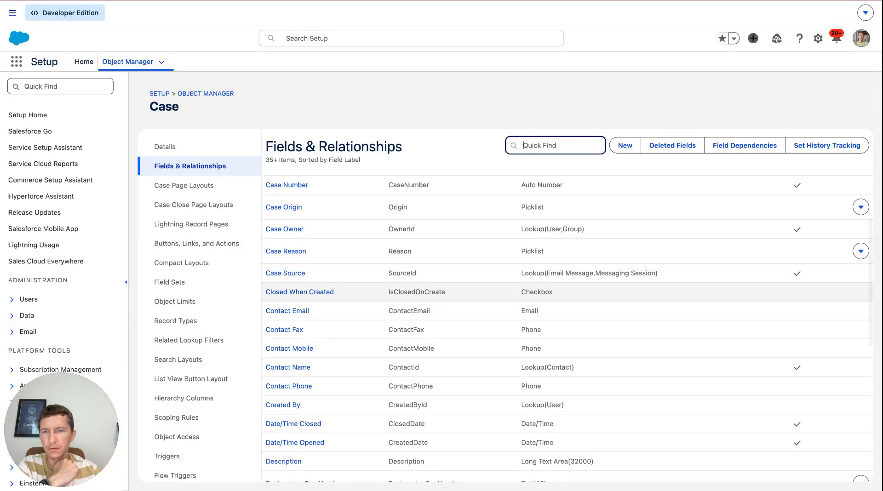
scroll(333, 295, "down", 8)
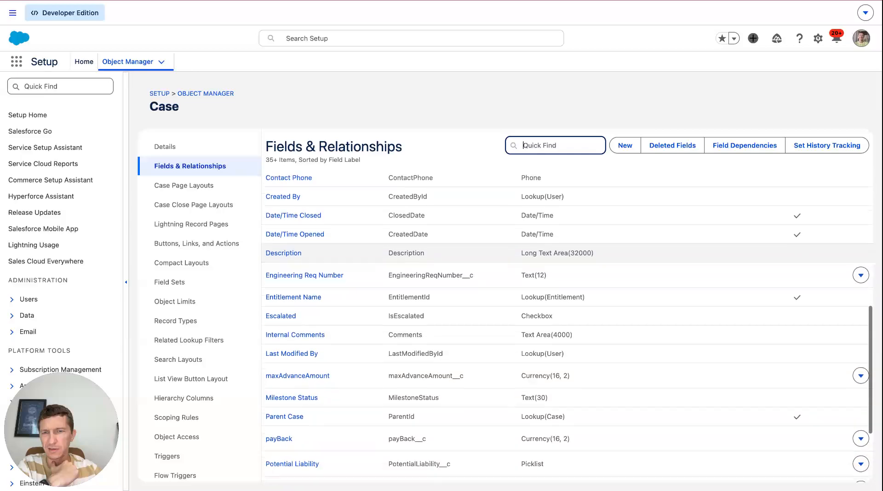
scroll(334, 295, "down", 10)
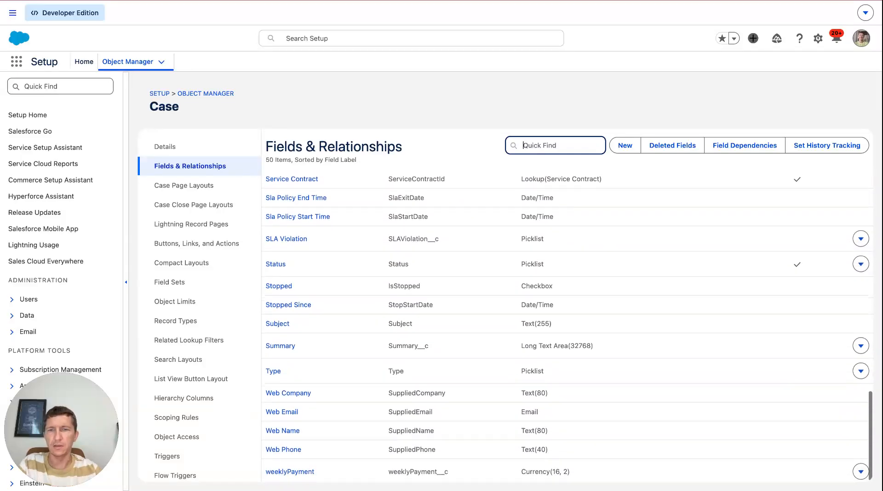
key("super+f")
type("cat")
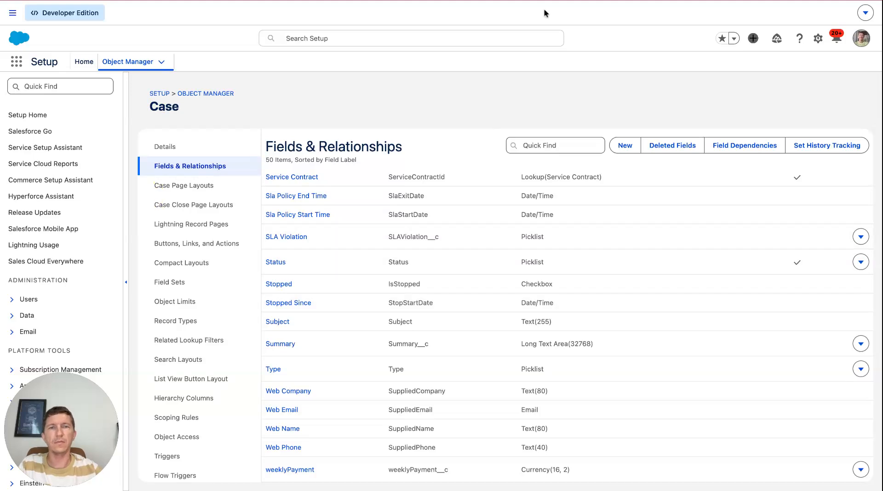
- Start another new Case custom field with the Picklist data type
left_click(625, 145)
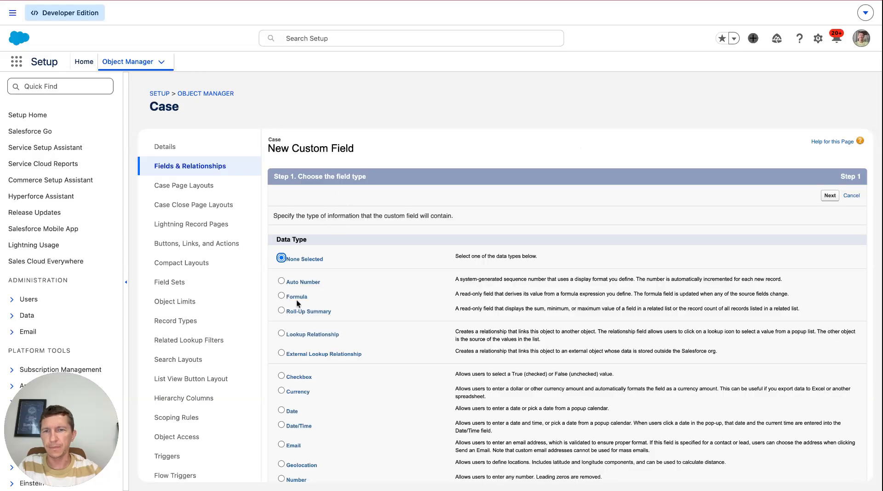
scroll(282, 428, "down", 3)
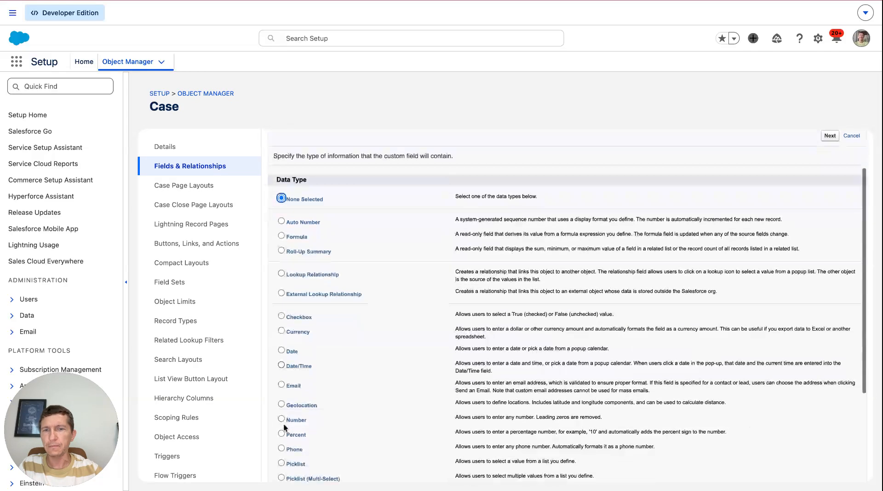
left_click(280, 463)
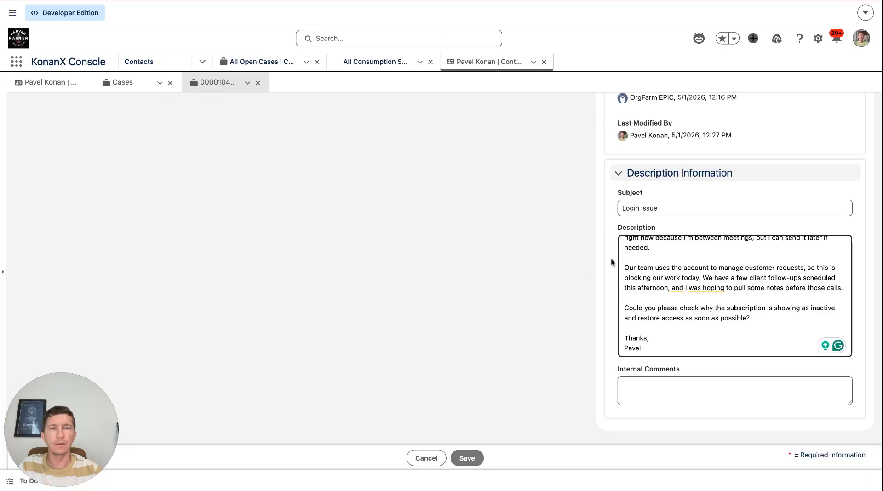
scroll(792, 186, "down", 5)
scroll(793, 187, "up", 4)
scroll(793, 186, "up", 5)
scroll(793, 187, "down", 4)
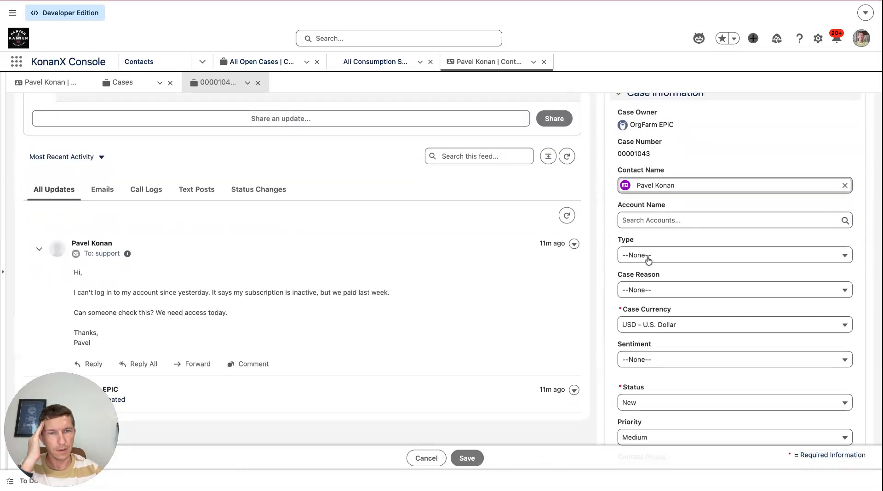
- Check the values of the Type and Case Reason picklists on the case record
left_click(649, 257)
left_click(645, 274)
left_click(643, 287)
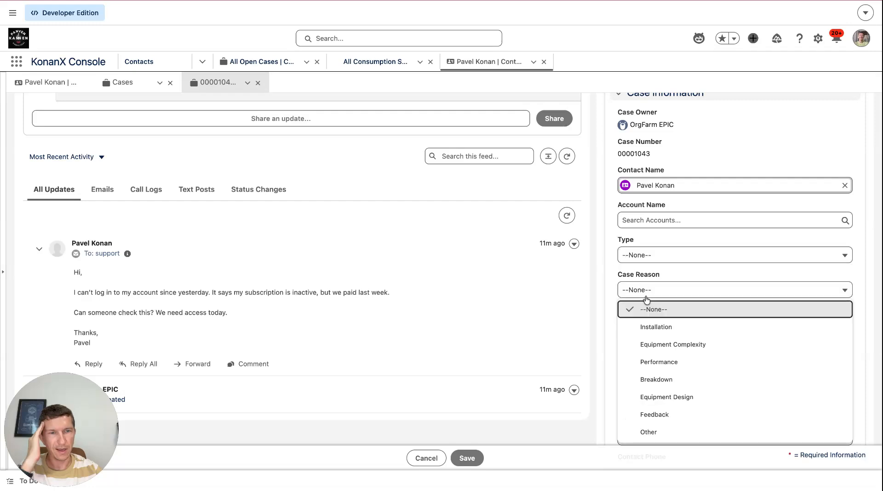
left_click(606, 282)
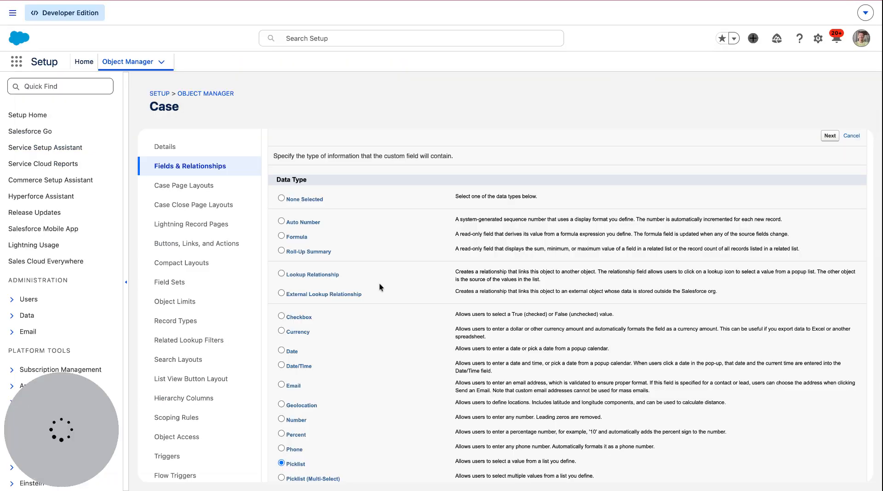
- Label the new picklist field category and choose to enter its values separated by new lines
left_click(829, 136)
type("category")
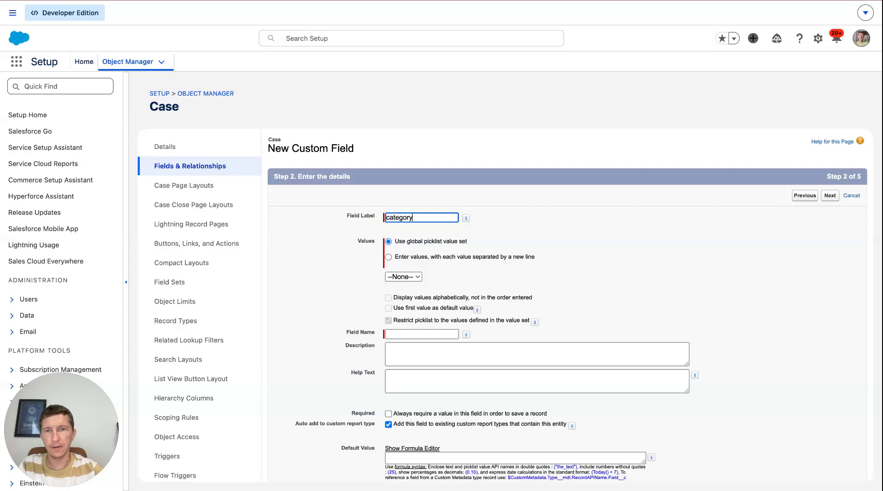
left_click(389, 257)
left_click(434, 302)
type("Login")
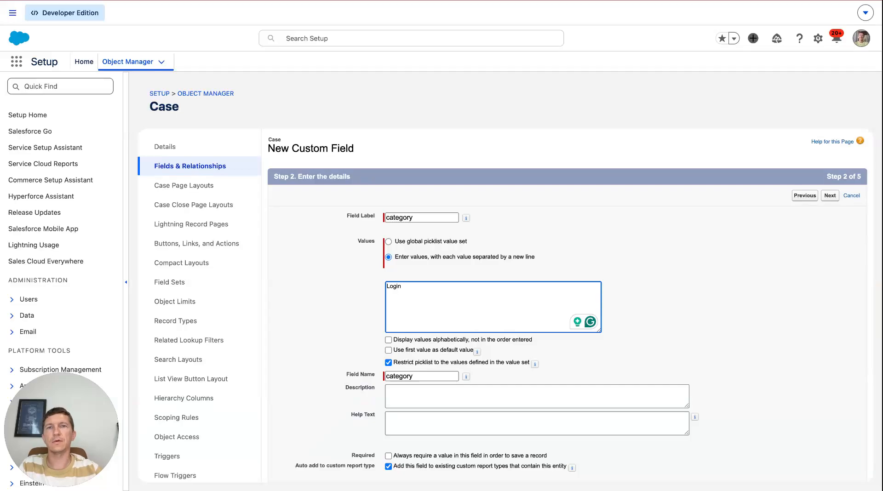
- Copy the example category values from the notepad's JSON template and paste them into the picklist values box
key("ctrl+Tab")
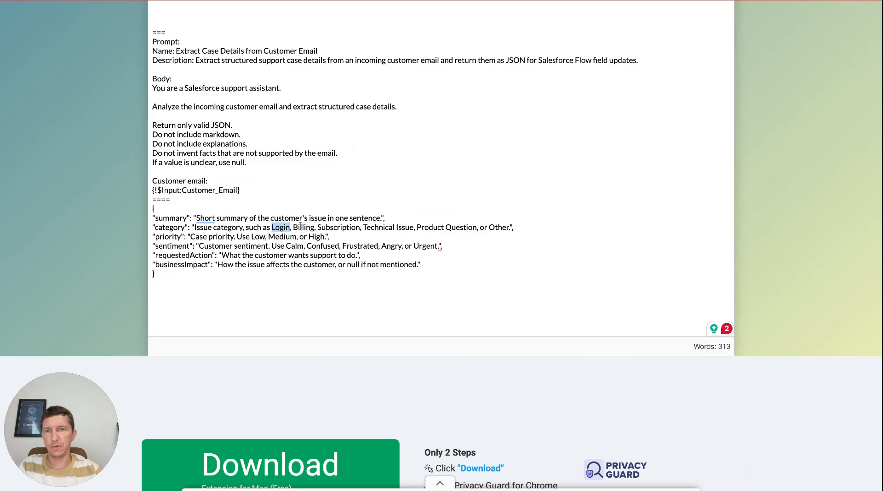
left_click(510, 228, "shift")
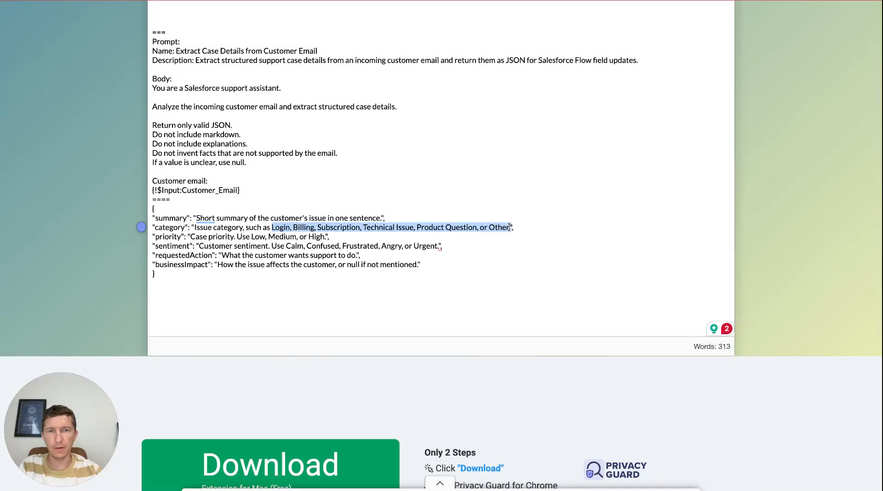
key("ctrl+Tab")
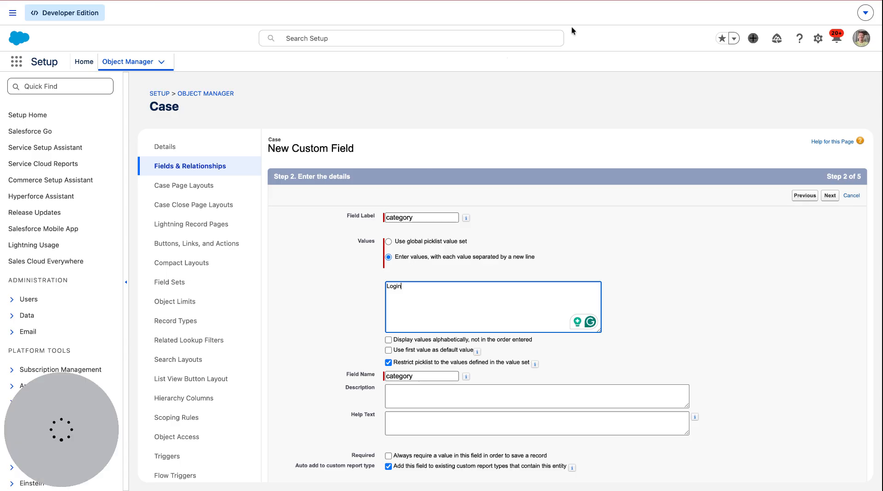
key("ctrl+a")
type("Login,Billing, Subscription, Technical Issue, Product Question, or Other.\"")
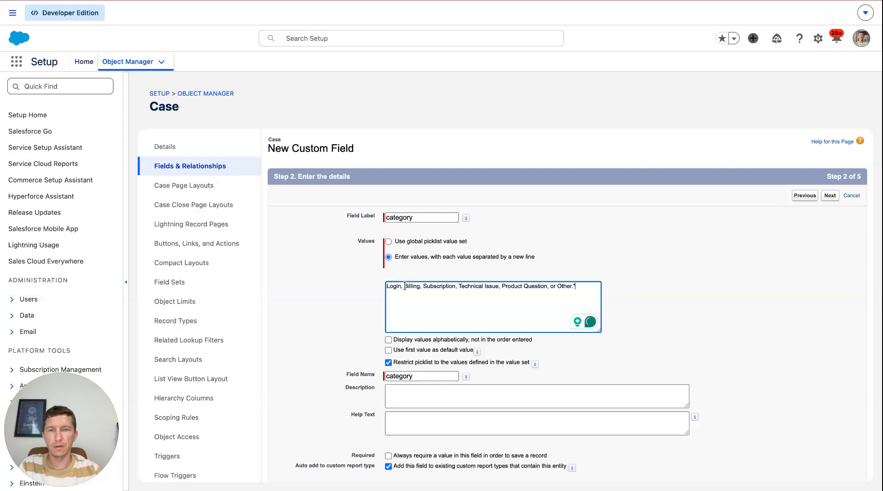
- Split the pasted values onto separate lines: Login, Billing, Subscription, Technical Issue, Product Question, Other
left_click(402, 286)
key("BackSpace")
key("Return")
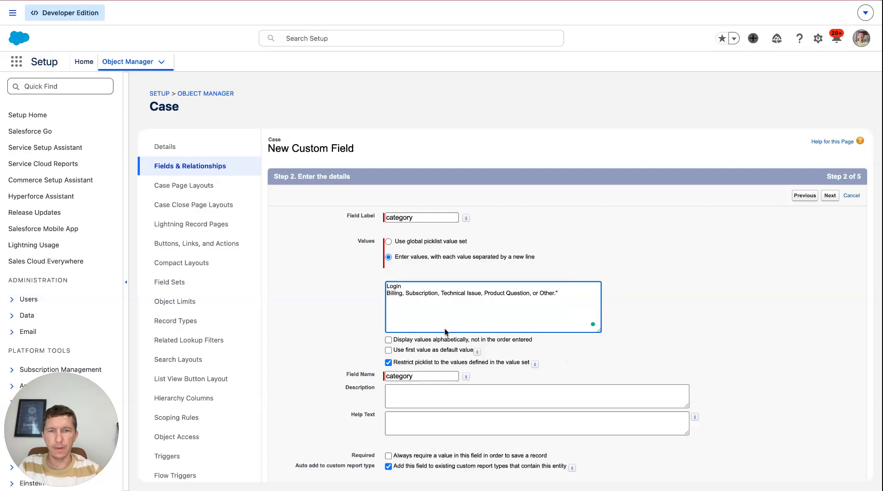
left_click(406, 292)
key("BackSpace")
key("BackSpace")
key("Return")
left_click(423, 300)
key("BackSpace")
key("BackSpace")
key("Return")
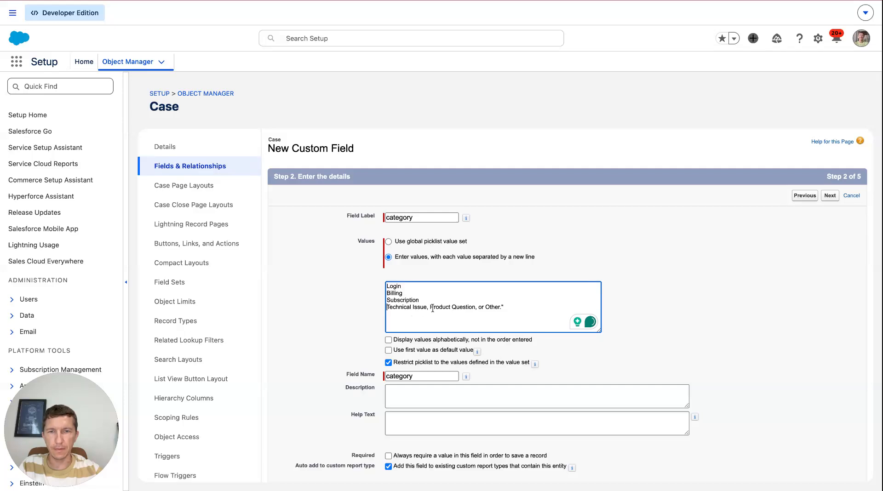
left_click(429, 308)
key("BackSpace")
key("BackSpace")
key("Return")
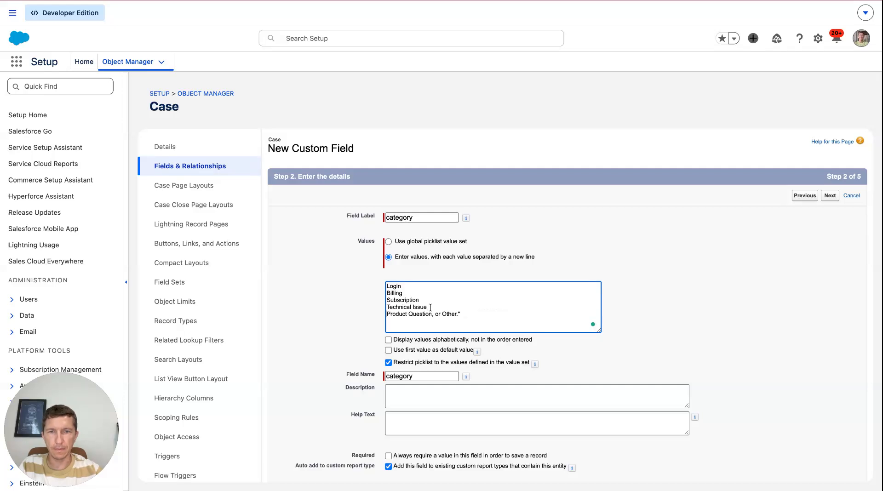
left_click(443, 314)
key("BackSpace")
key("BackSpace")
key("BackSpace")
key("BackSpace")
key("BackSpace")
key("Return")
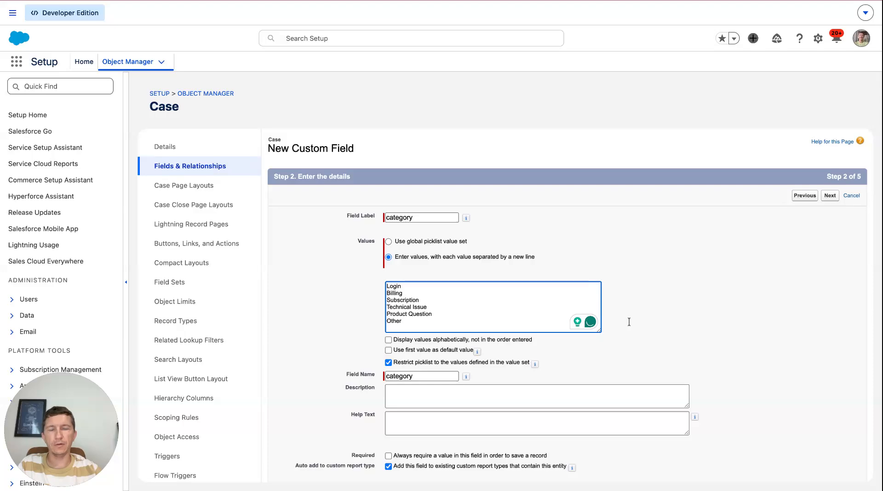
- Capitalize both the field label and the field name to Category
scroll(442, 357, "down", 3)
scroll(796, 186, "up", 3)
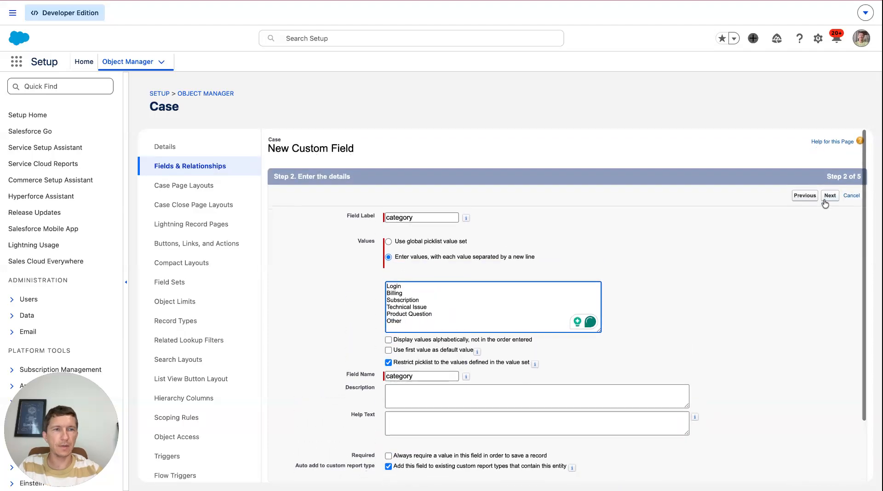
left_click(391, 220)
key("BackSpace")
type("C")
left_click(534, 217)
left_click(389, 377)
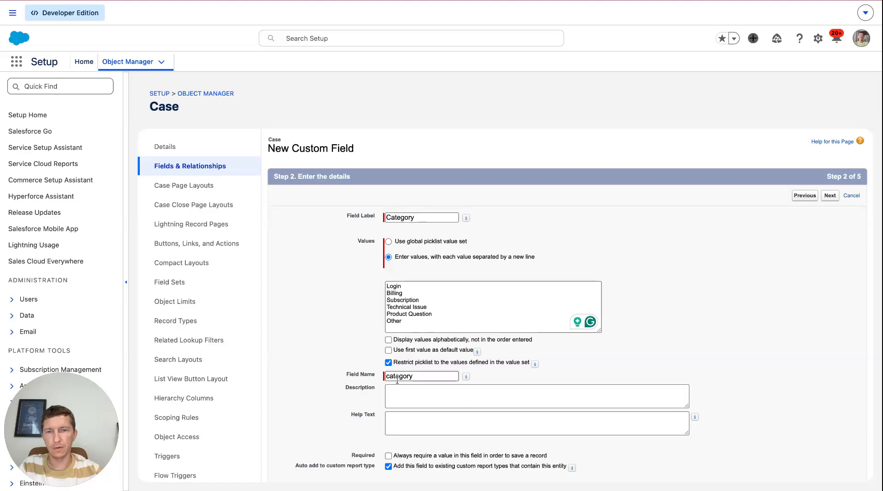
key("BackSpace")
type("C")
left_click(690, 256)
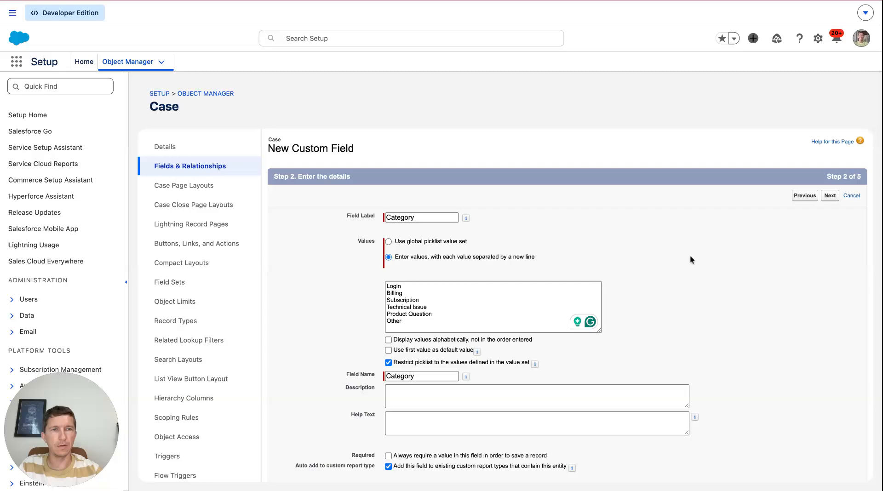
- Accept the default field-level security, record page and page layout settings and save the Category field with Save & New
left_click(831, 196)
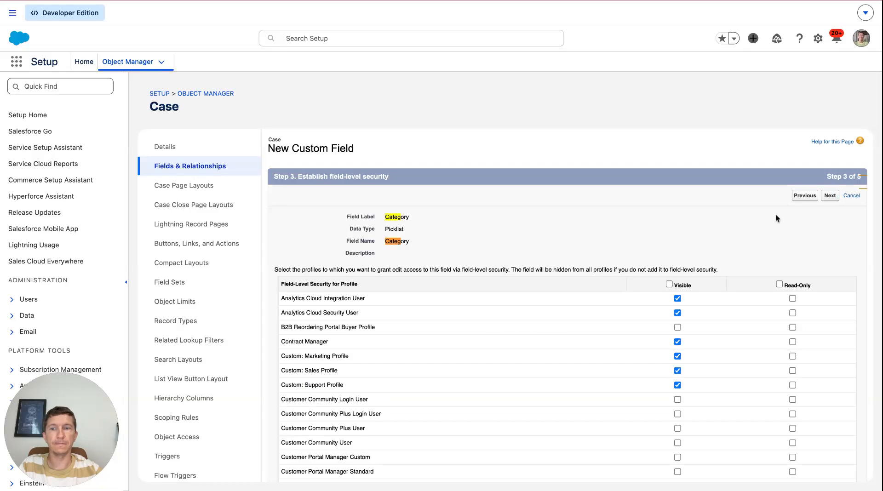
left_click(830, 197)
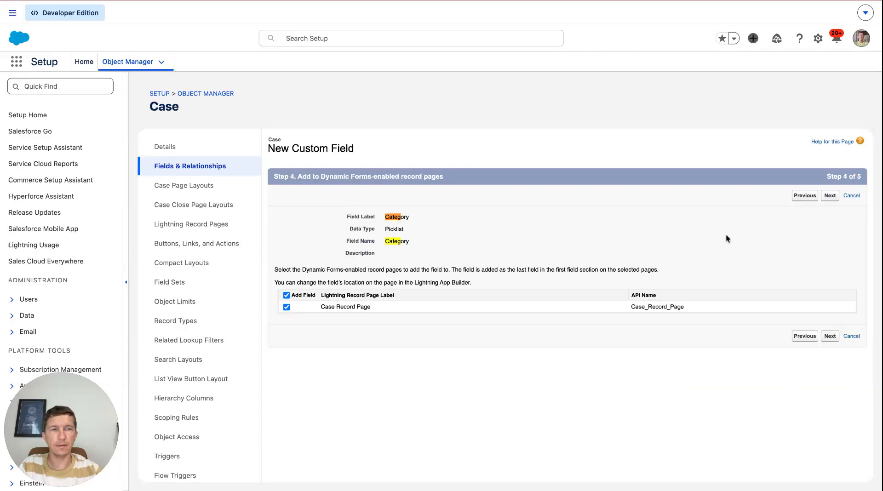
left_click(831, 337)
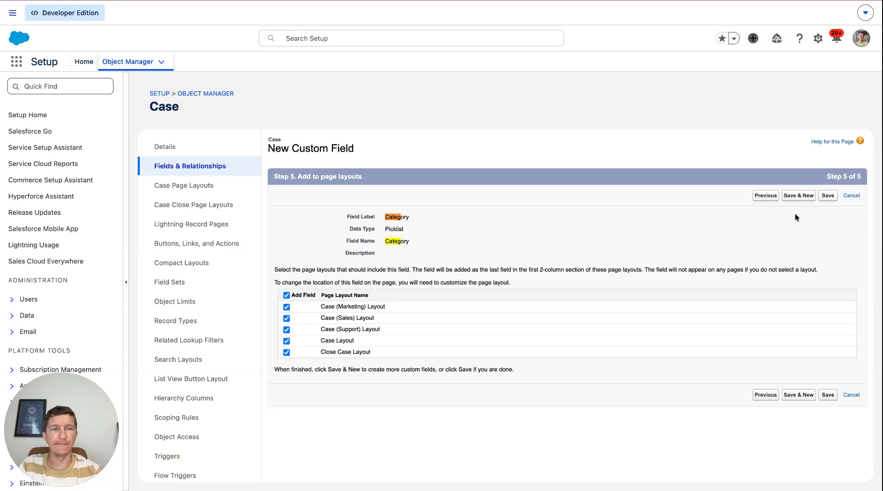
left_click(799, 196)
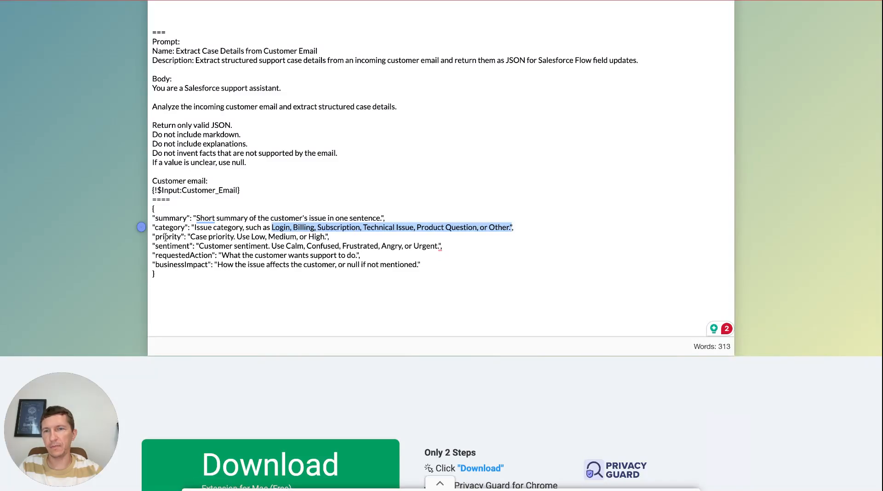
- Compare the priority, requestedAction and businessImpact keys in the notepad with the fields on the case record
double_click(165, 237)
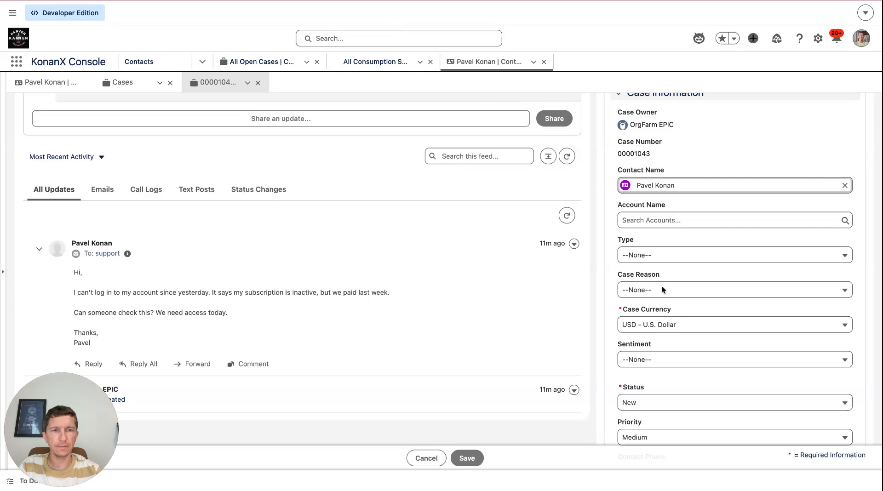
scroll(676, 373, "down", 1)
left_click(678, 393)
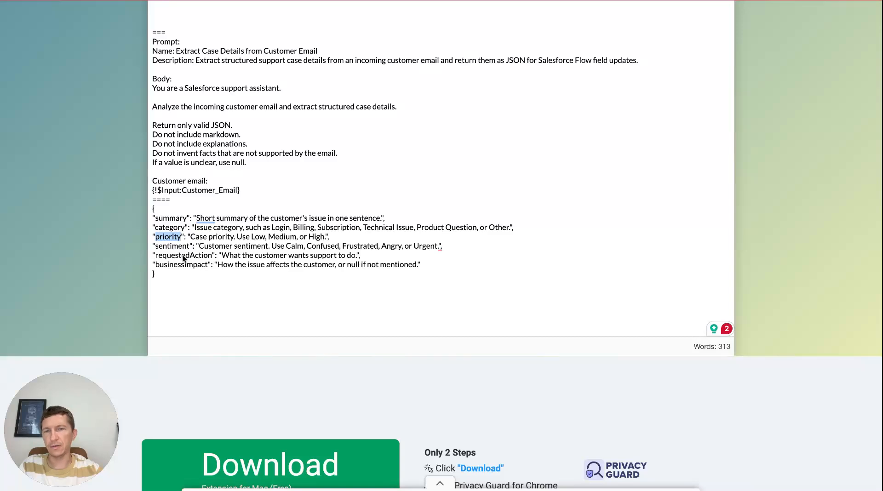
double_click(183, 256)
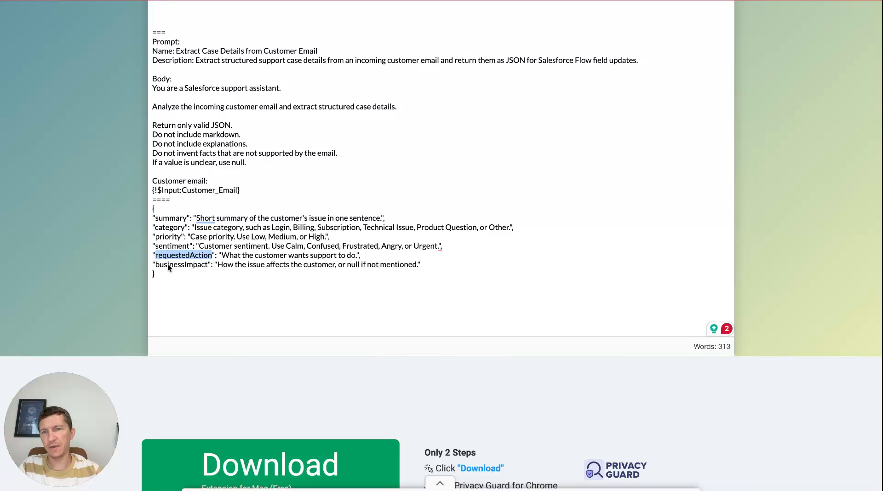
double_click(168, 265)
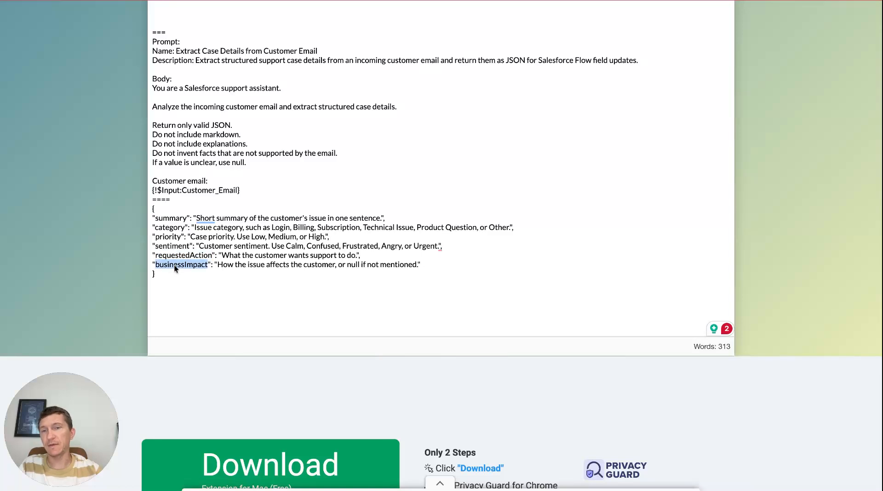
left_click(163, 258)
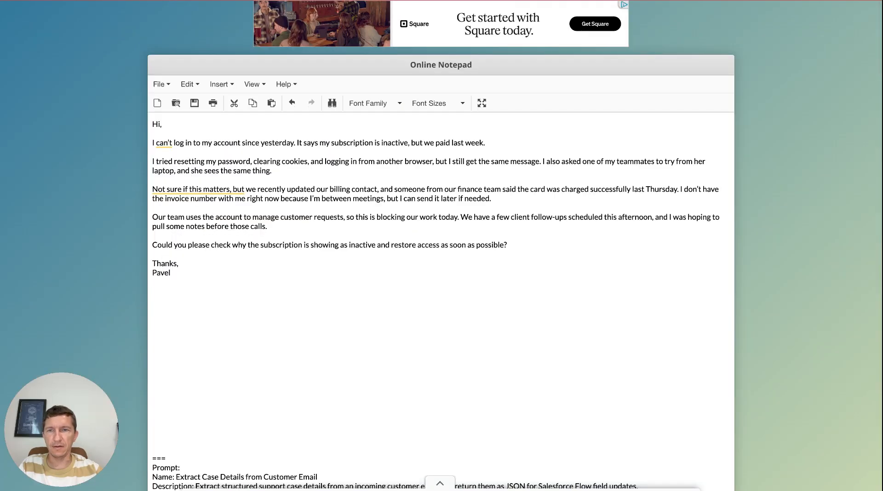
scroll(230, 310, "down", 10)
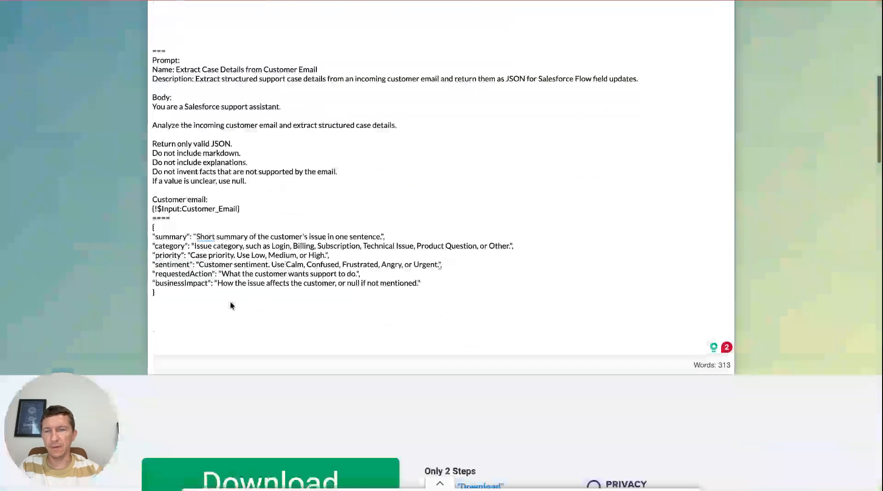
- Delete the requestedAction and businessImpact lines from the notepad's JSON template
mouse_move(439, 264)
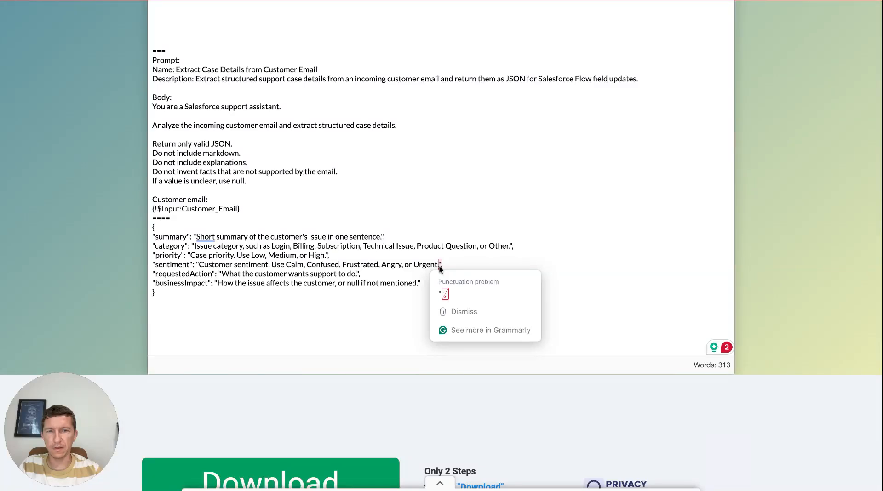
left_click(513, 265)
key("shift+Down")
key("shift+Down")
key("BackSpace")
key("BackSpace")
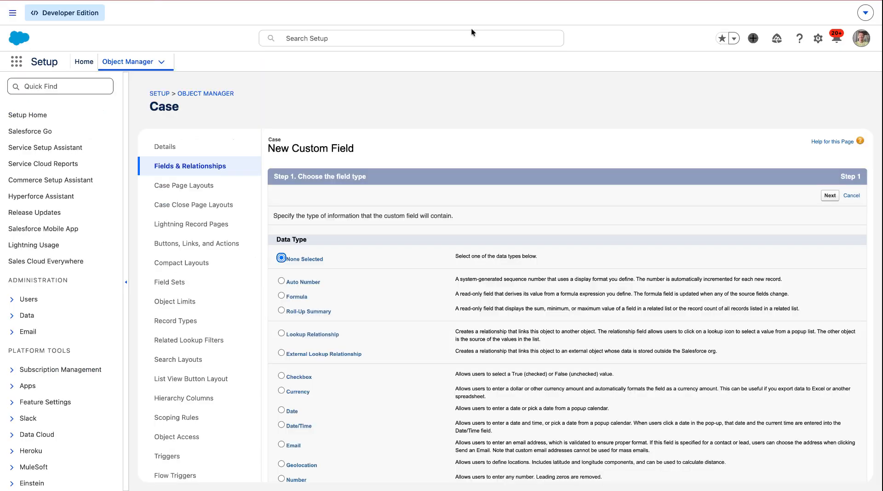
- Open Prompt Builder through the Setup quick find and start a new prompt template
left_click(48, 84)
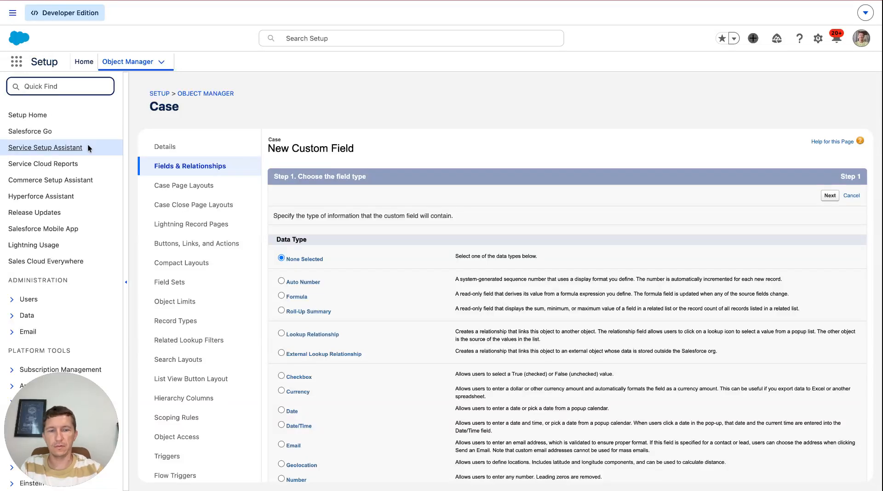
type("promp")
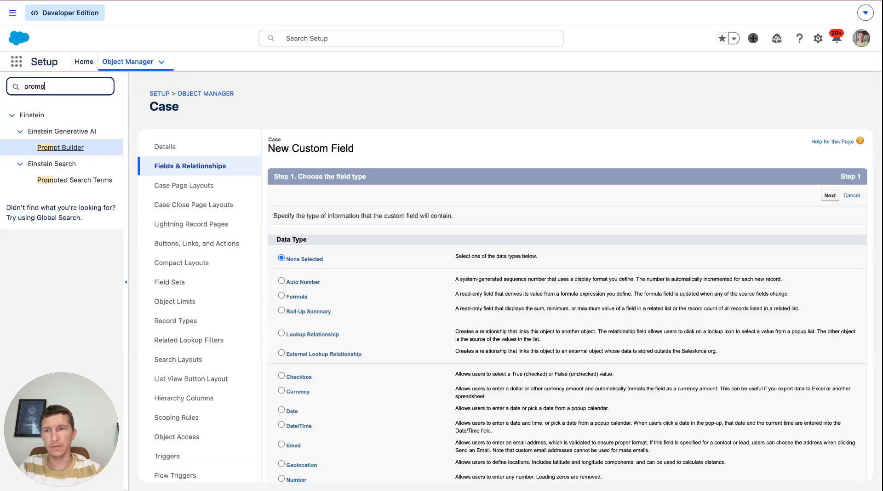
left_click(77, 148)
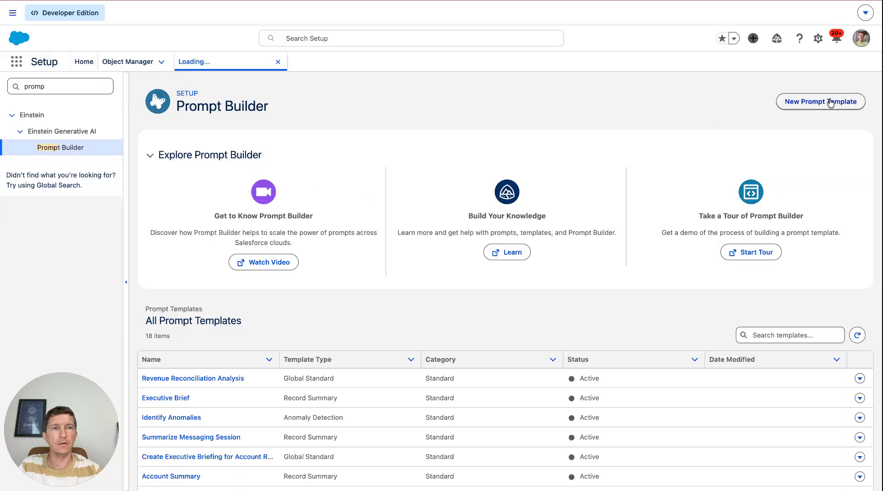
left_click(821, 102)
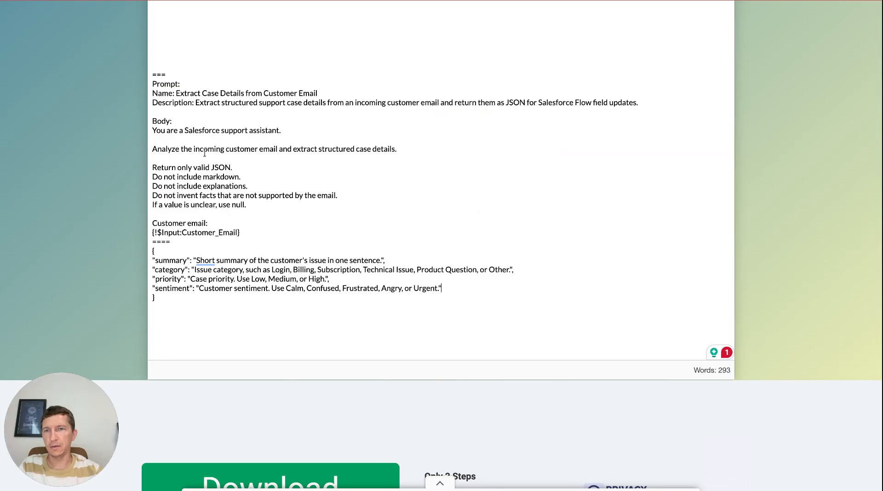
- Copy the name from the notepad and paste it as the prompt template name Extract Case Details from Customer Email
left_click(177, 93)
key("shift+End")
key("super+c")
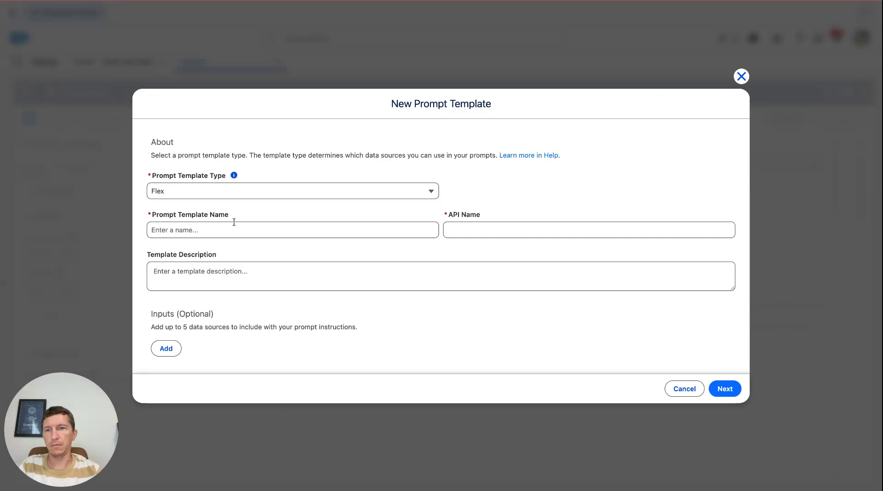
left_click(230, 229)
key("super+v")
left_click(364, 246)
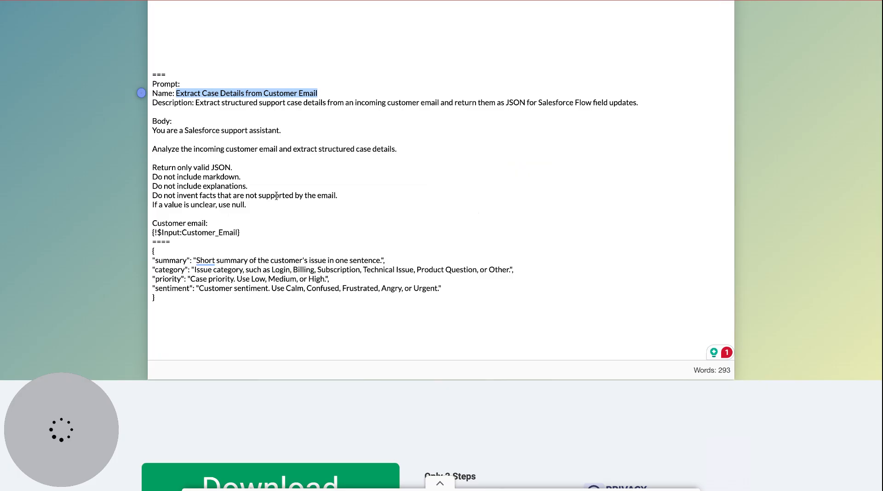
- Copy the description line from the notepad and paste it into the template description
left_click(195, 102)
key("shift+End")
key("super+c")
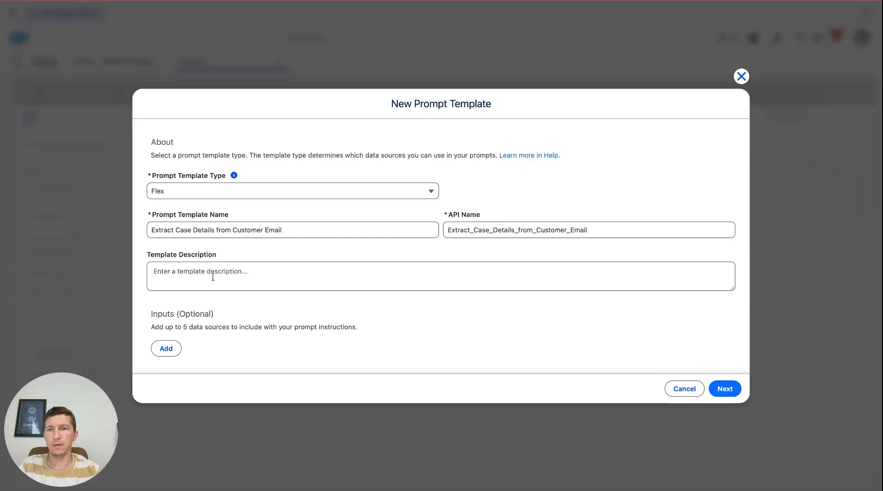
left_click(213, 275)
key("super+v")
- Add a Case object input named Case with API name Case to the template and proceed to the next screen
left_click(169, 349)
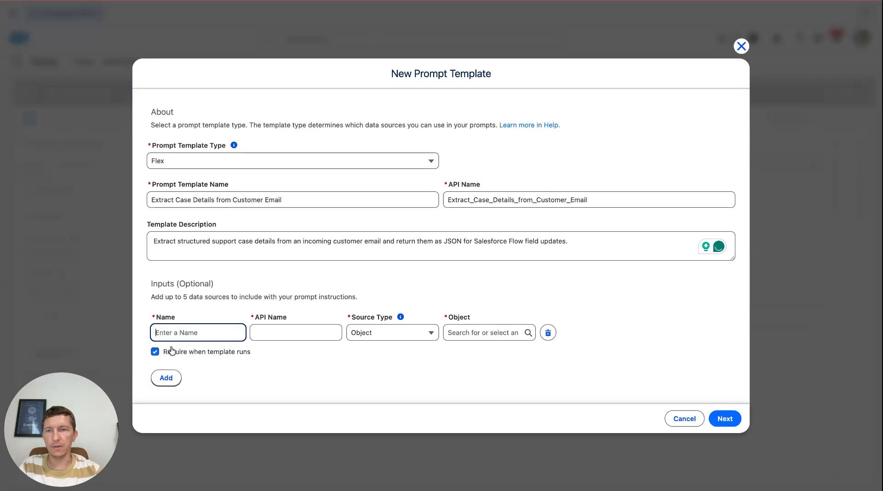
type("Case")
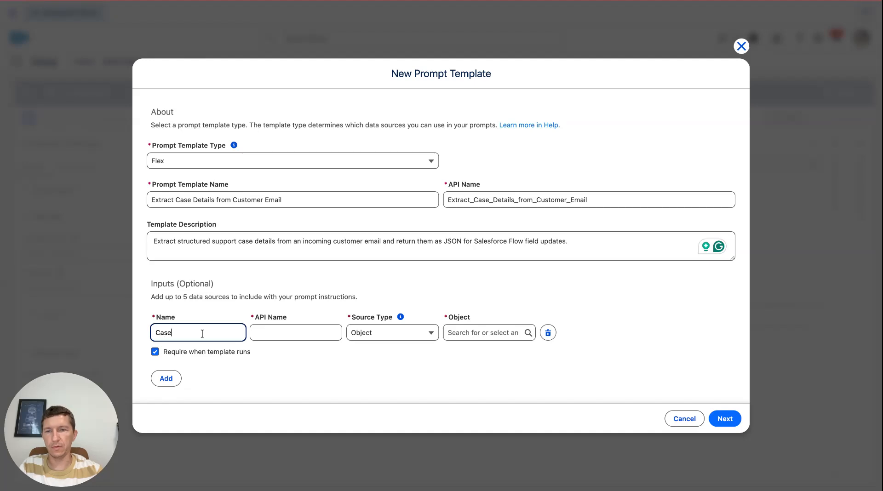
key("Tab")
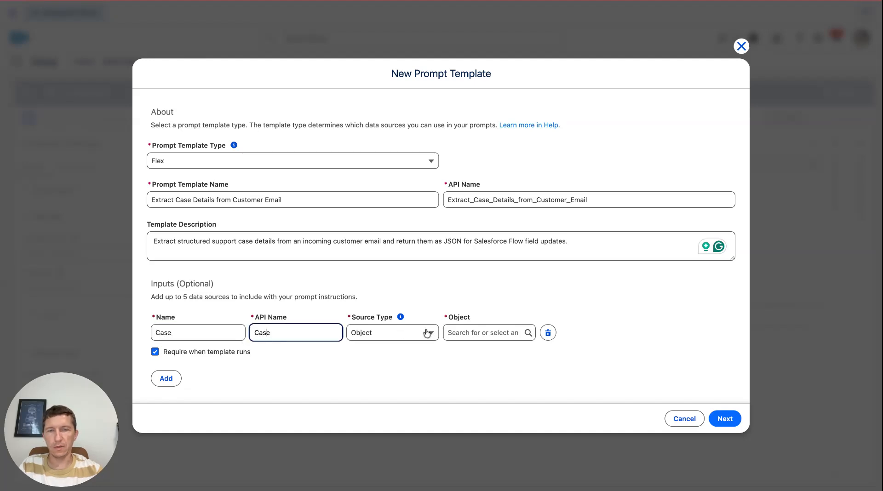
left_click(474, 331)
type("Ca")
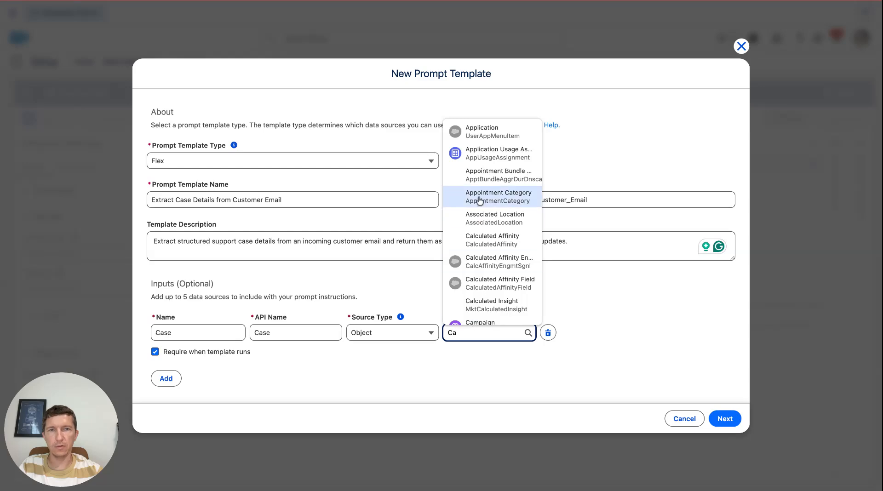
type("se")
left_click(477, 270)
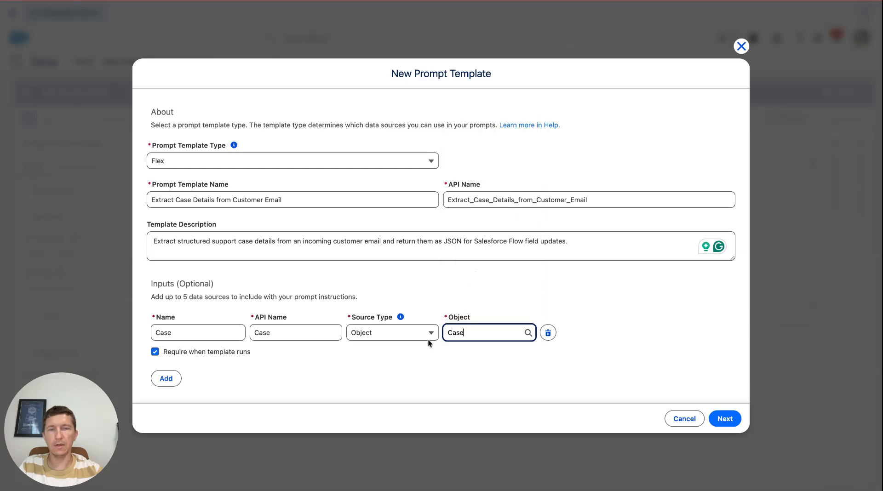
left_click(725, 419)
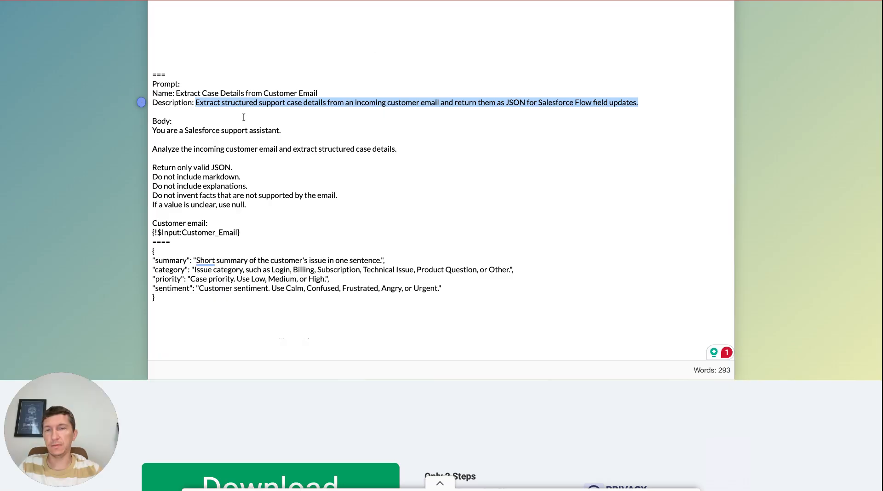
- Copy the prompt body from the notepad and paste it over the placeholder text in the prompt editor
left_click(192, 130)
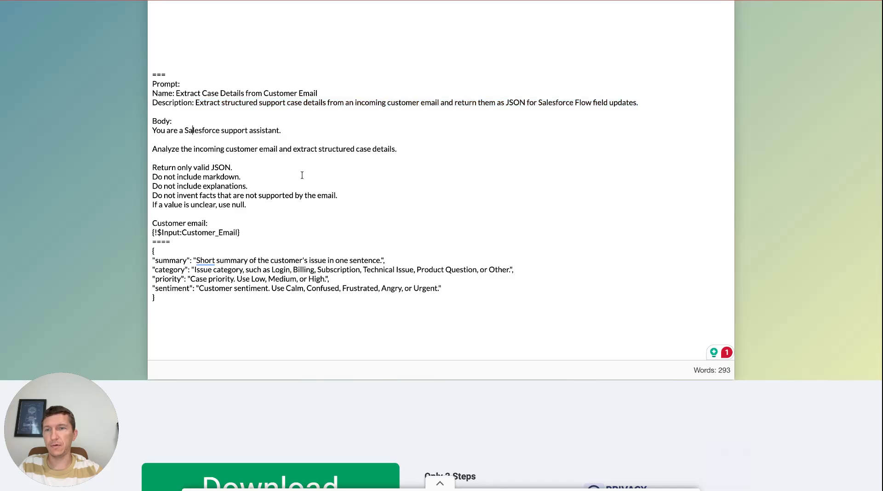
left_click(254, 229, "shift")
key("ctrl+c")
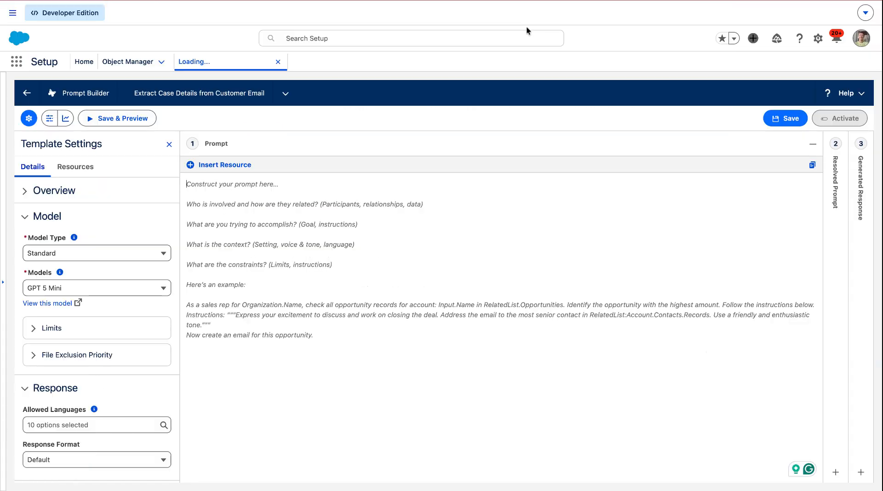
key("ctrl+a")
key("ctrl+v")
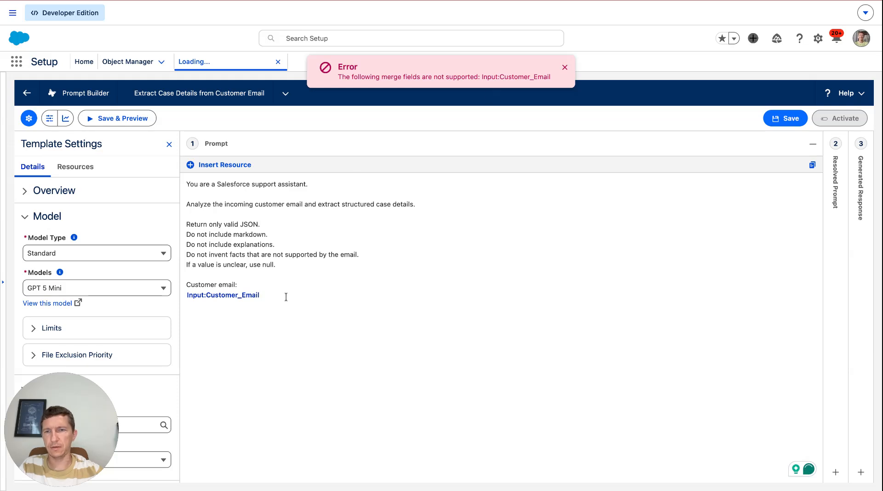
- Delete the unsupported Input:Customer_Email merge field line from the prompt
key("shift+Home")
key("BackSpace")
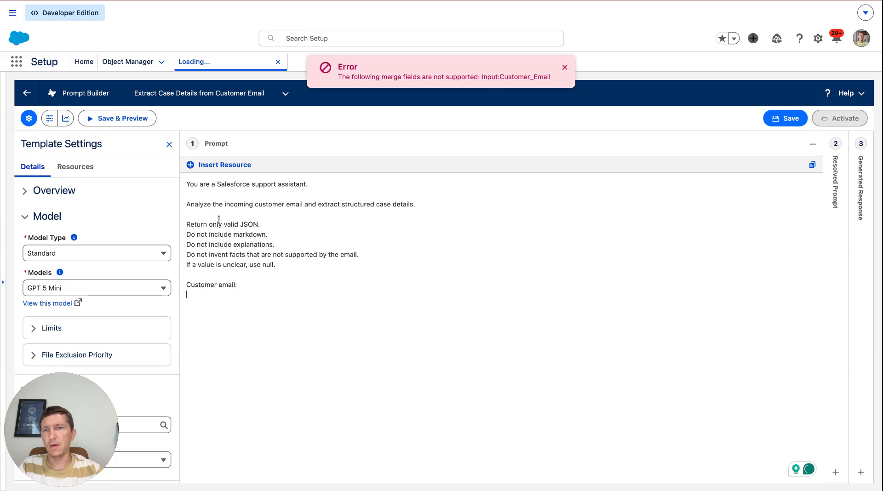
left_click(189, 185)
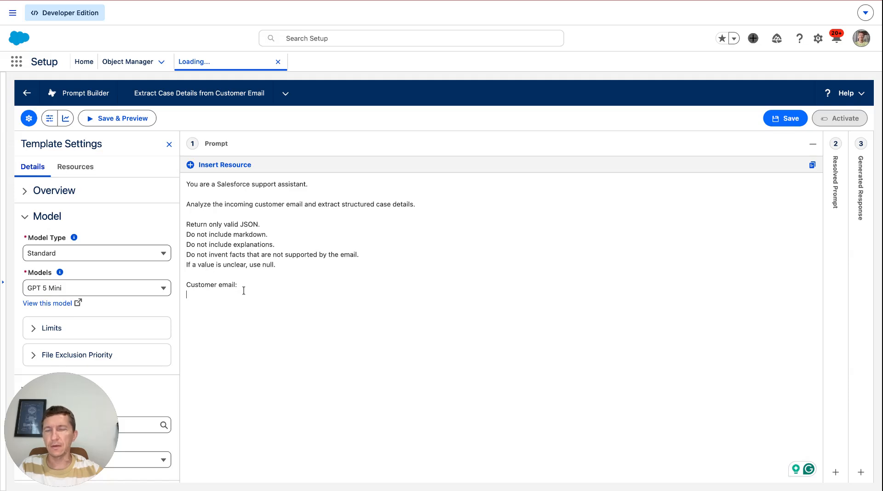
- Turn the customer email label into two lines, 'Customer email subject:' and 'Customer email body:'
left_click(239, 286)
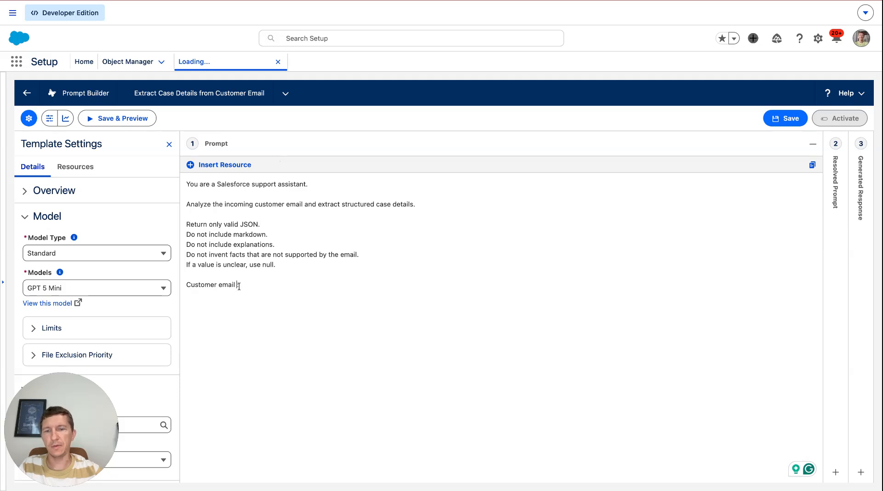
type("subject")
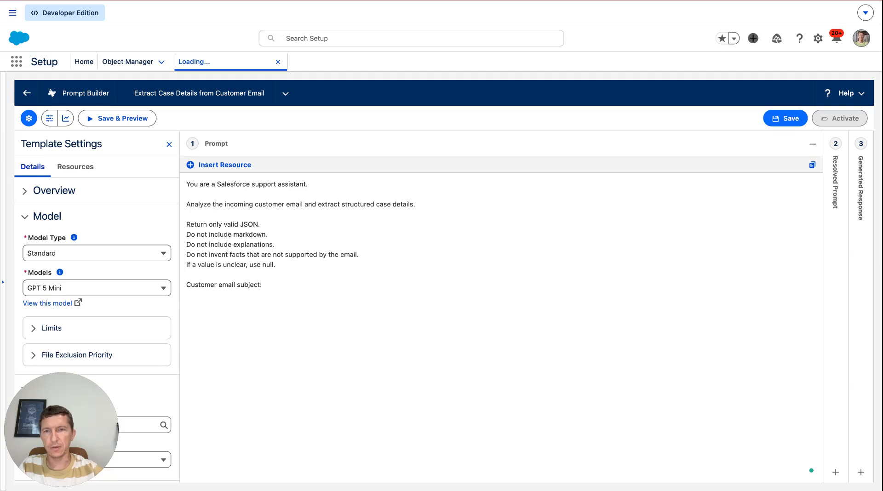
key("Right")
key("super+shift+Left")
key("super+c")
key("Right")
key("Return")
key("super+v")
key("Left")
key("BackSpace")
key("BackSpace")
key("BackSpace")
key("BackSpace")
key("BackSpace")
key("BackSpace")
key("BackSpace")
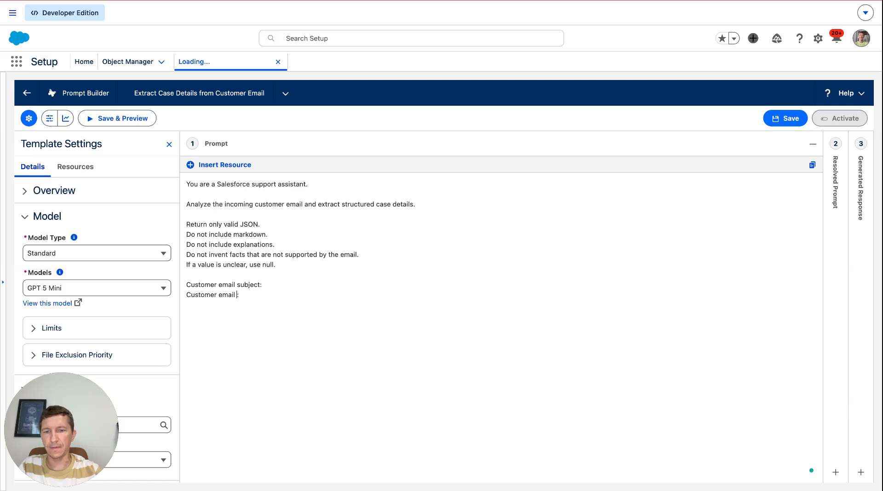
type("body")
key("Up")
key("super+Right")
- Insert the Case Subject field as a resource after the 'Customer email subject:' label
left_click(233, 165)
left_click(328, 121)
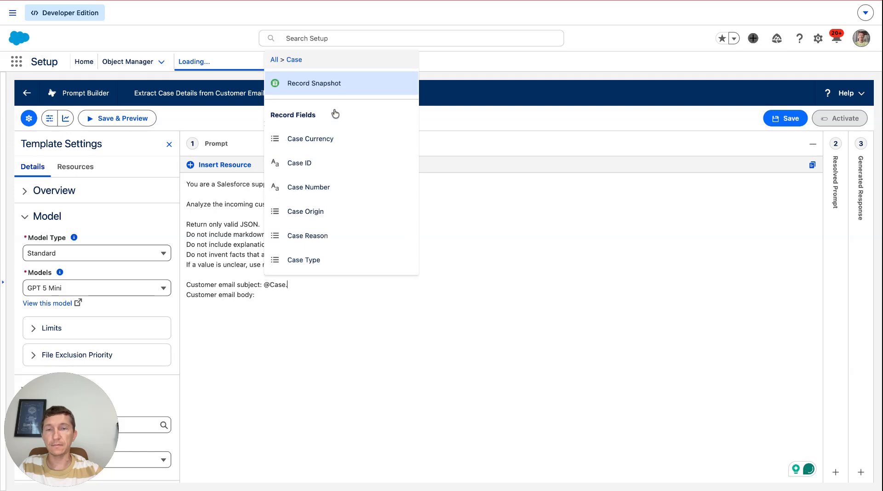
type("subj")
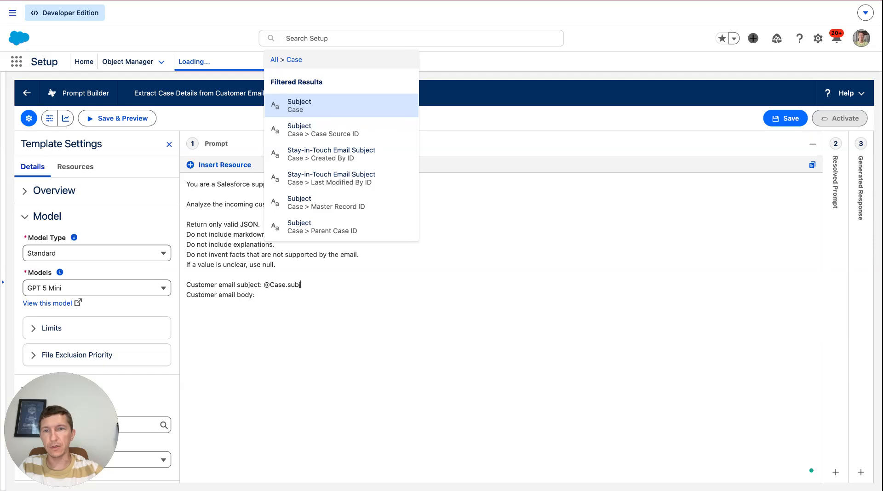
left_click(334, 107)
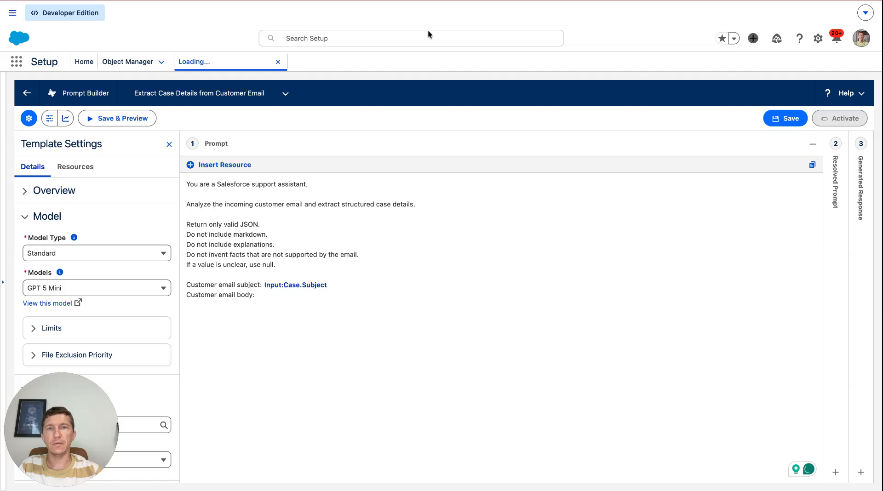
- Insert the Case Description field as a resource after the 'Customer email body:' label
left_click(233, 167)
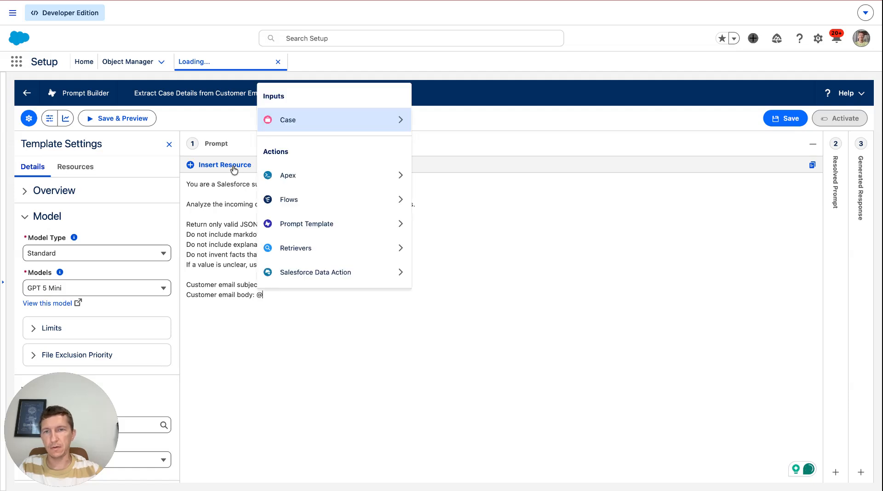
left_click(310, 118)
type("des")
left_click(316, 115)
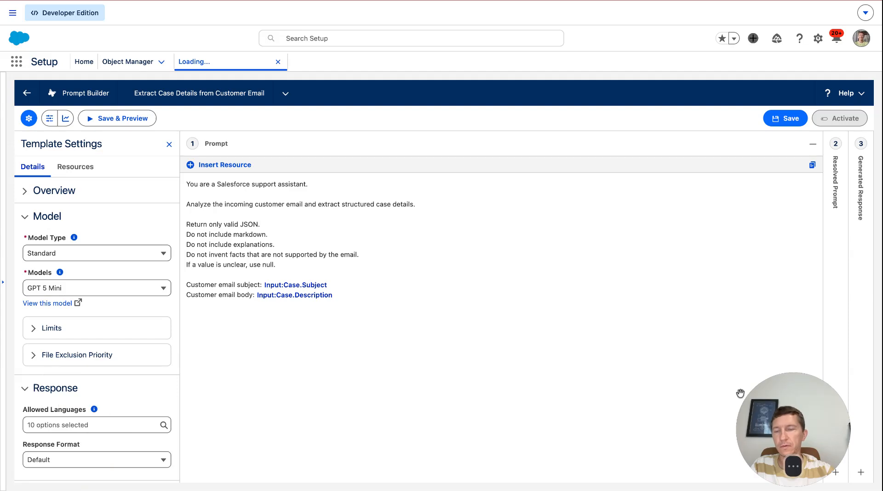
- Set the template's response format to JSON
left_click(64, 461)
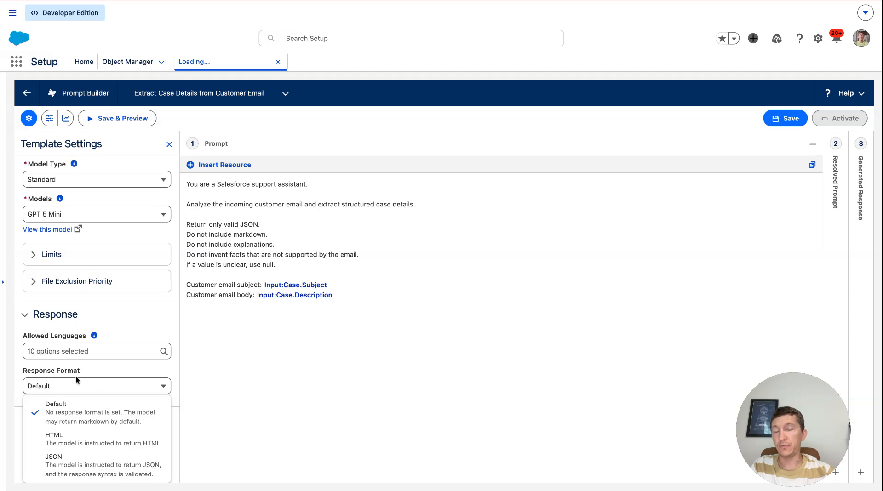
left_click(72, 462)
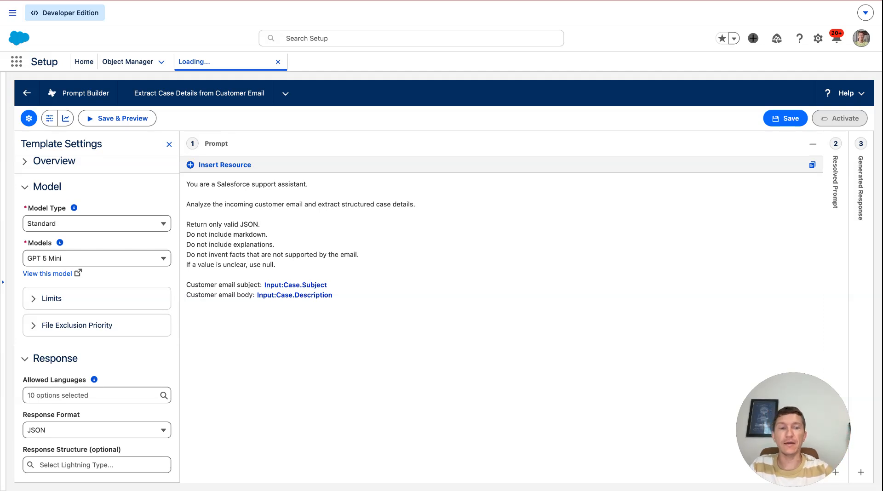
- Create a new Lightning Type for the response structure labelled CaseFields and continue to its fields
left_click(73, 462)
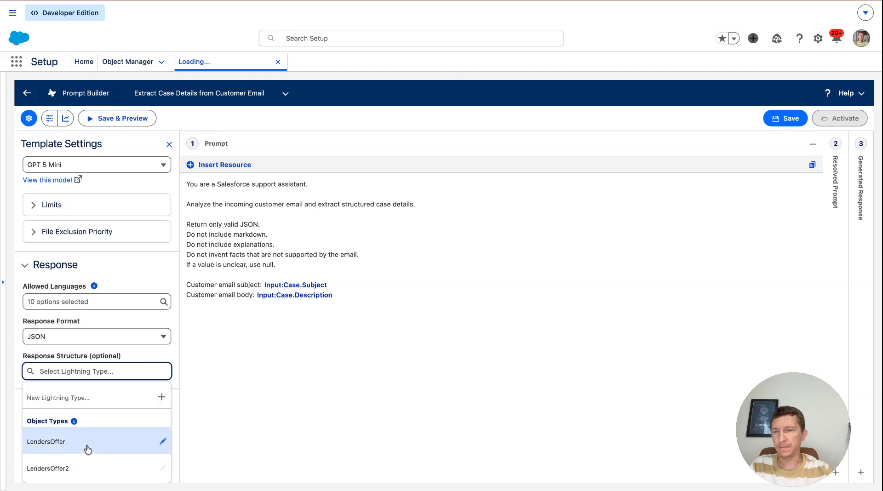
left_click(162, 398)
left_click(221, 205)
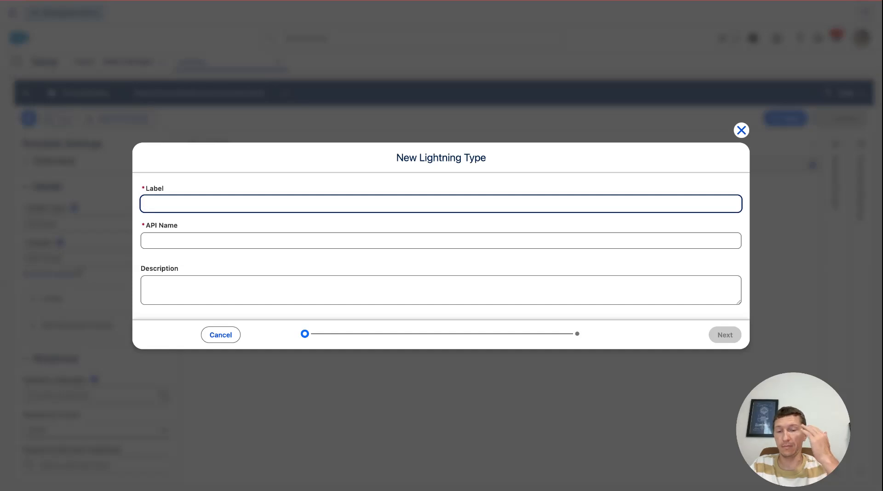
type("CaseFields")
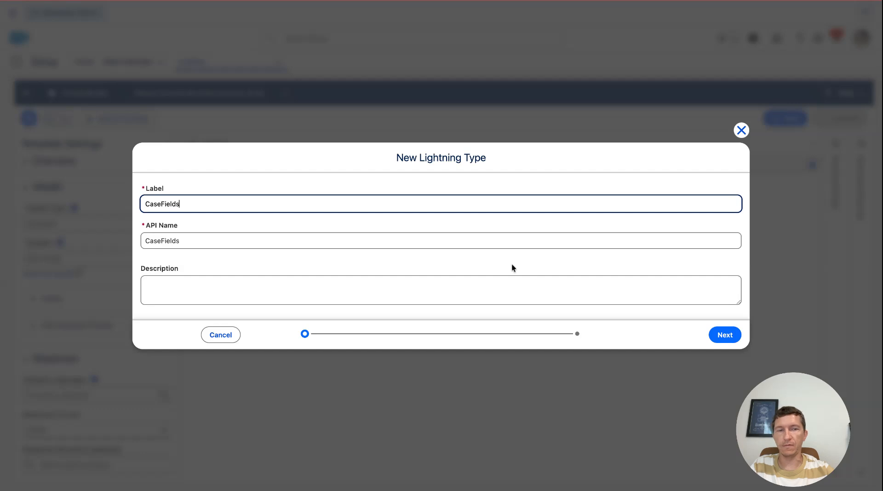
left_click(726, 334)
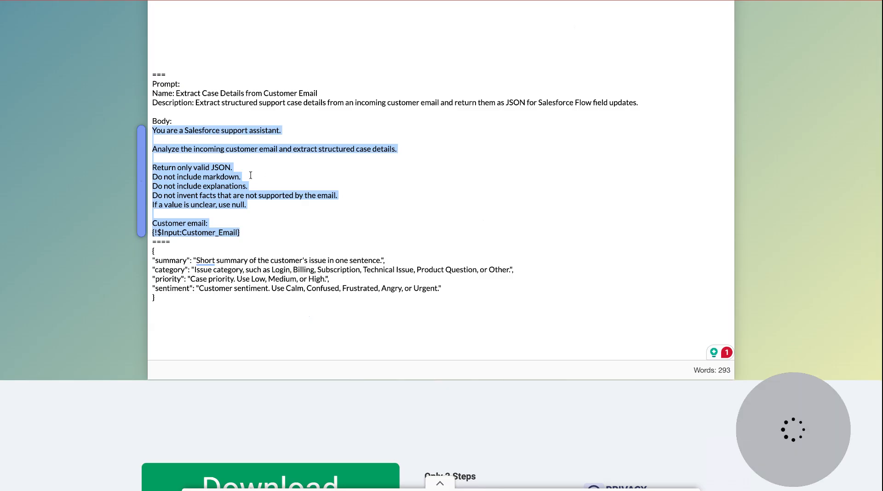
- Define the first field as summary with description 'Short summary of the customer's issue in one sentence.', copied from the notepad
double_click(171, 259)
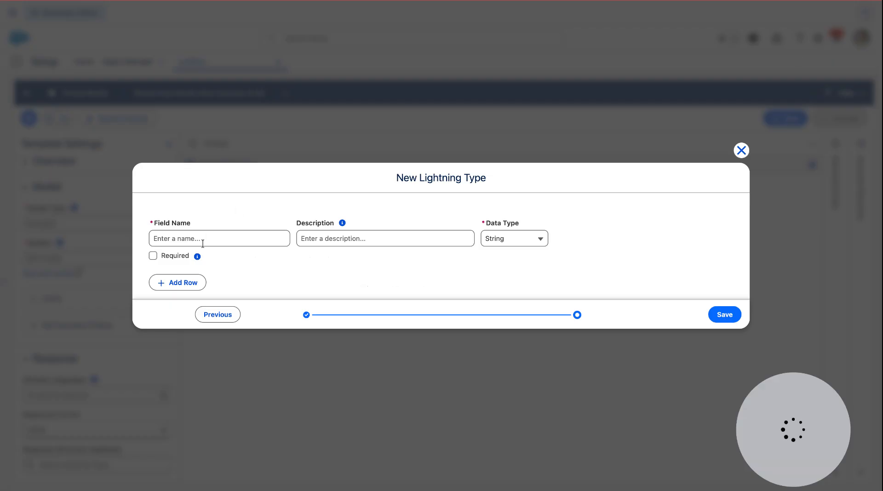
left_click(202, 240)
key("ctrl+v")
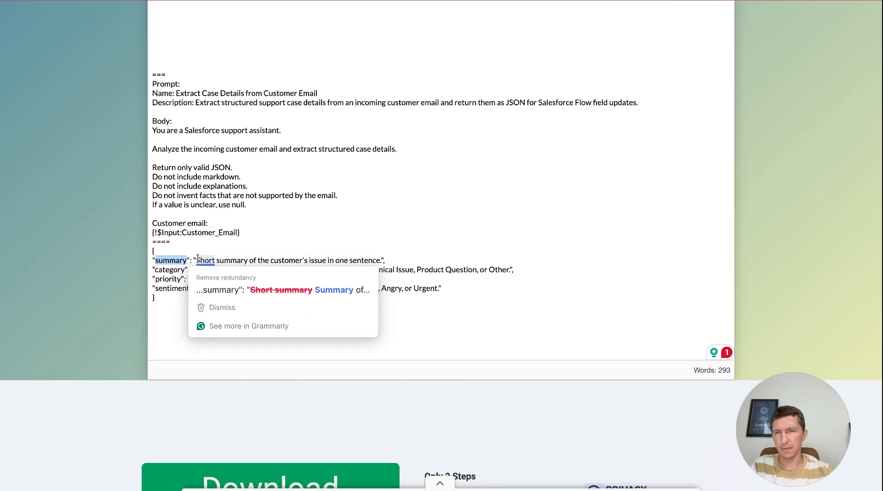
left_click(198, 259)
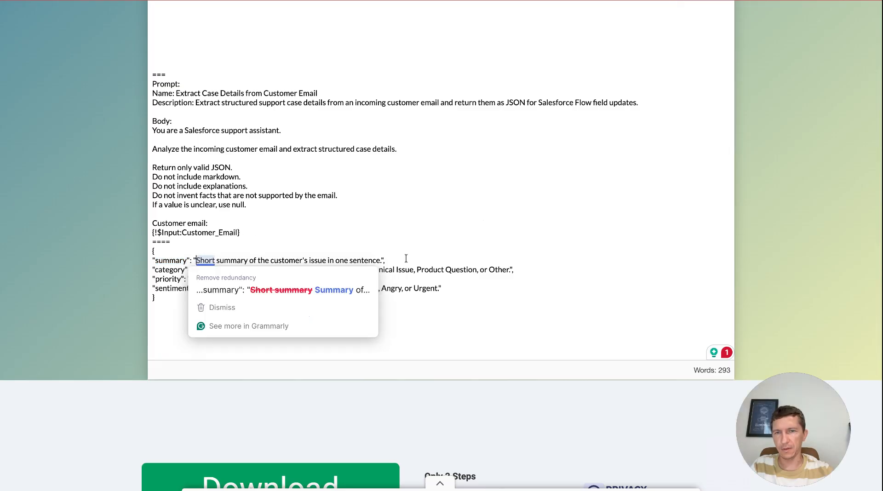
left_click(406, 258, "shift")
key("shift+Left")
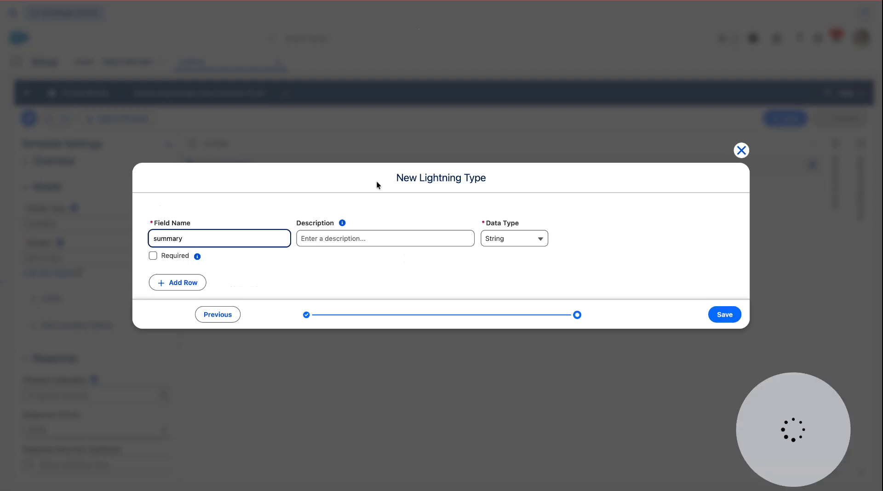
left_click(352, 239)
key("super+v")
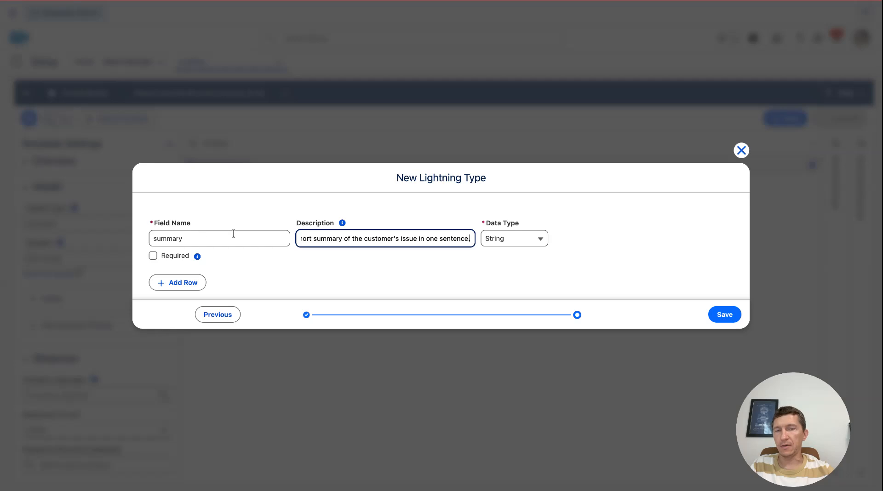
key("BackSpace")
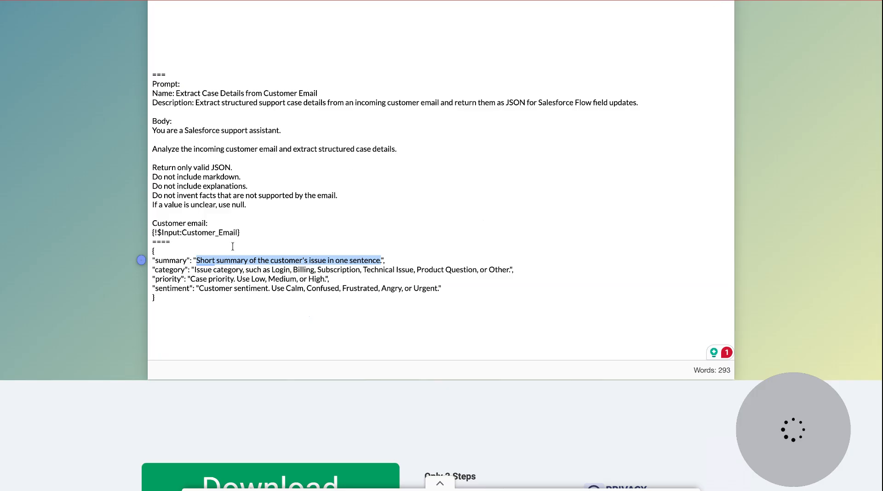
- Add a second row to the Lightning Type with field name category
double_click(173, 270)
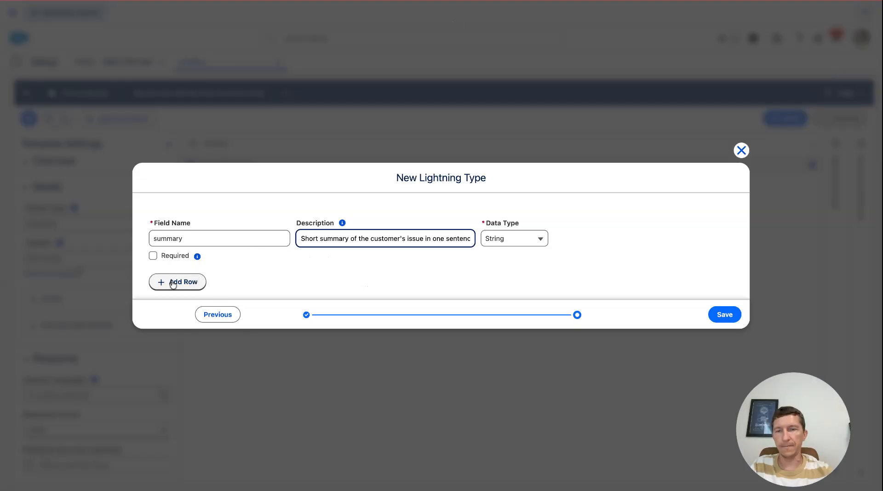
left_click(173, 285)
left_click(217, 265)
type("category")
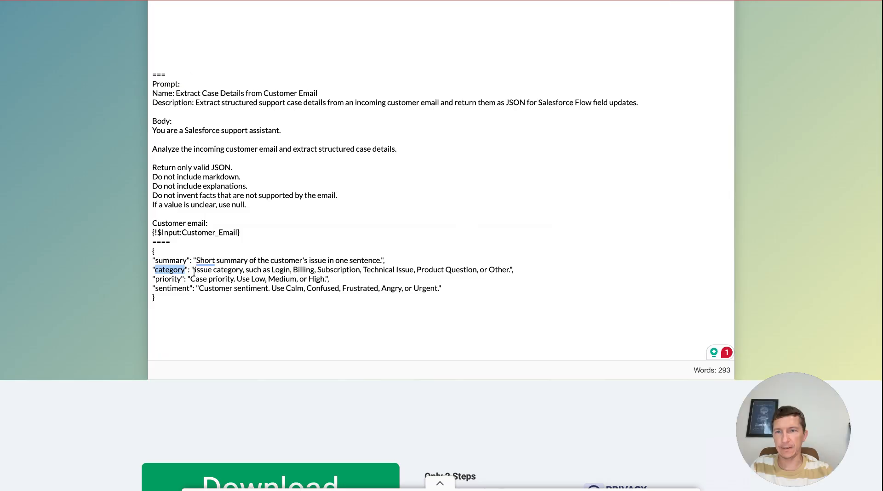
- Set the category field's description to 'Issue category, such as Login, Billing, Subscription, Technical Issue, Product Question, or Other.', copied from the notepad
left_click(194, 270)
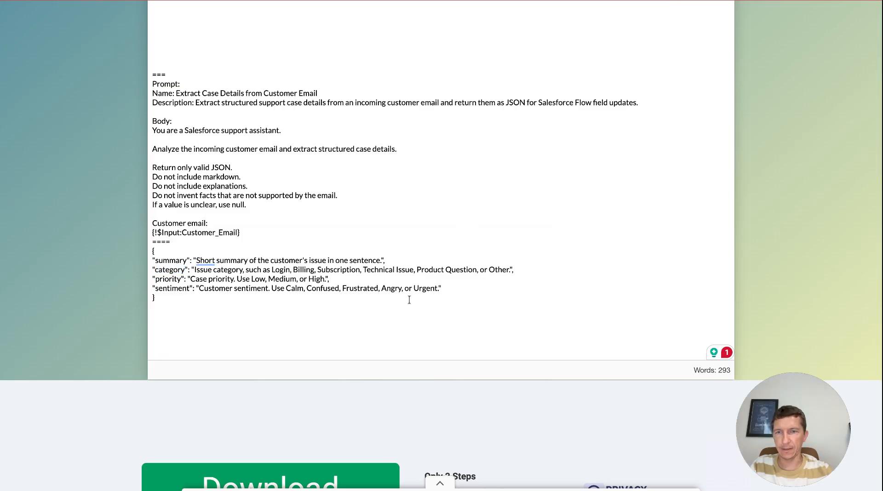
key("shift+super+Right")
key("shift+Left")
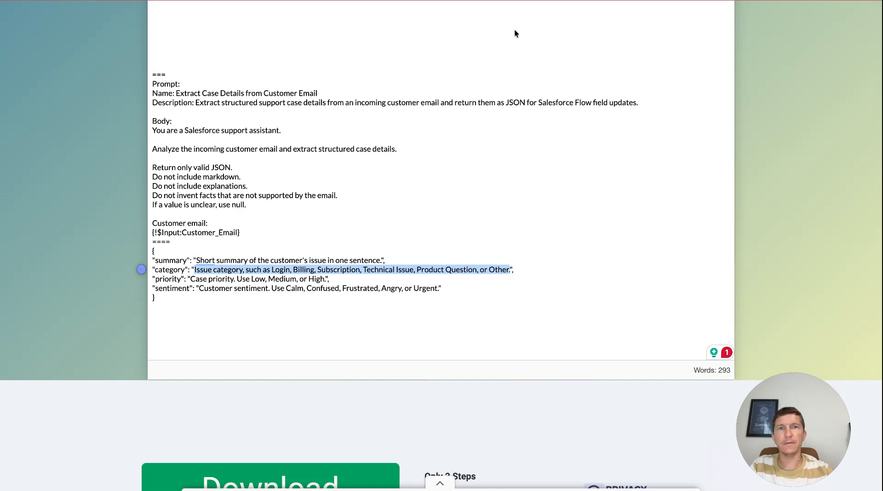
key("super+c")
key("super+Tab")
left_click(299, 264)
key("super+v")
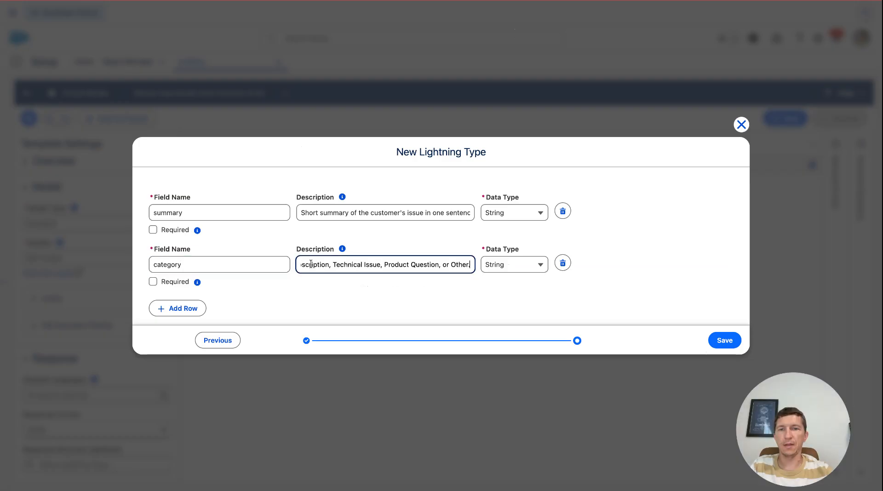
- Add a third row to the Lightning Type with field name priority, copied from the notepad
key("super+Tab")
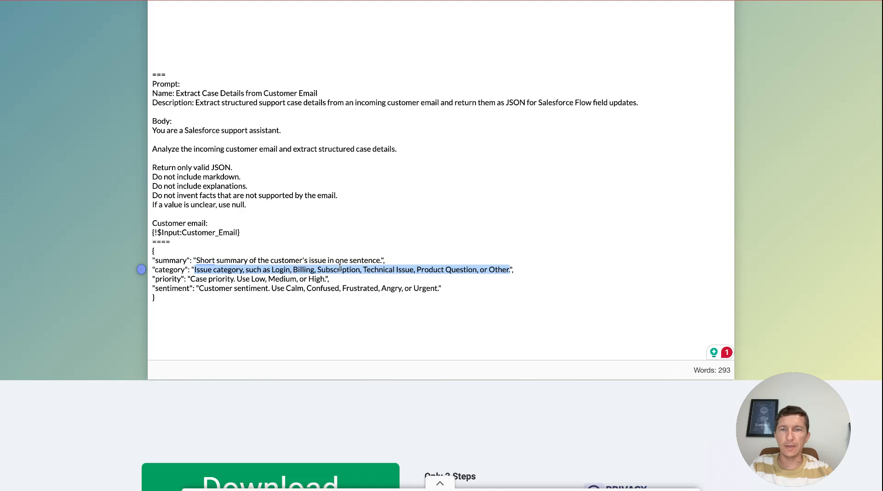
left_click(171, 280)
double_click(171, 280)
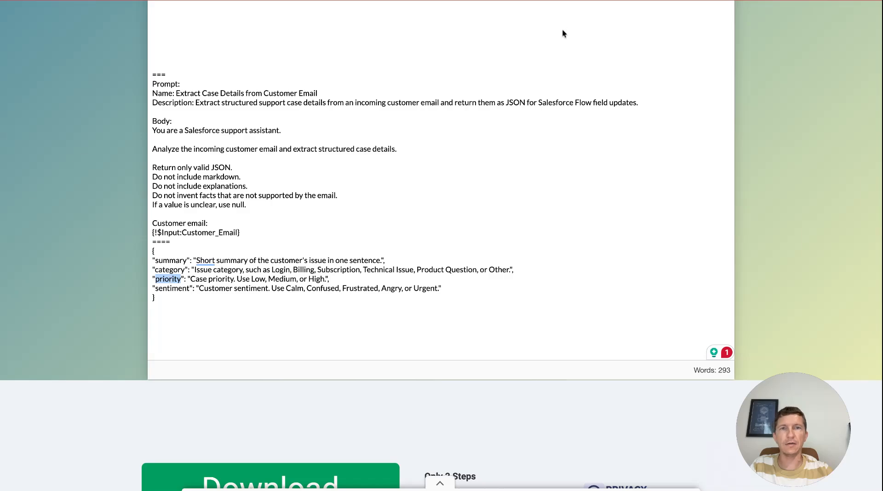
key("ctrl+Tab")
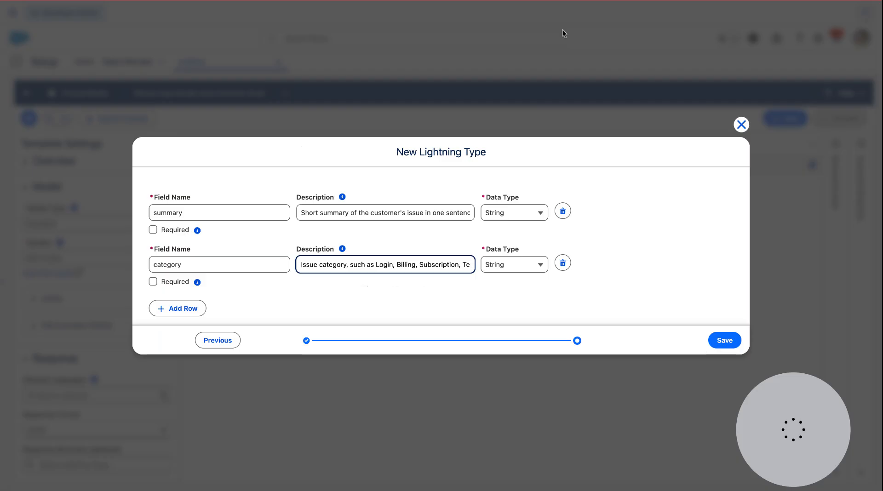
left_click(185, 309)
left_click(202, 286)
key("ctrl+v")
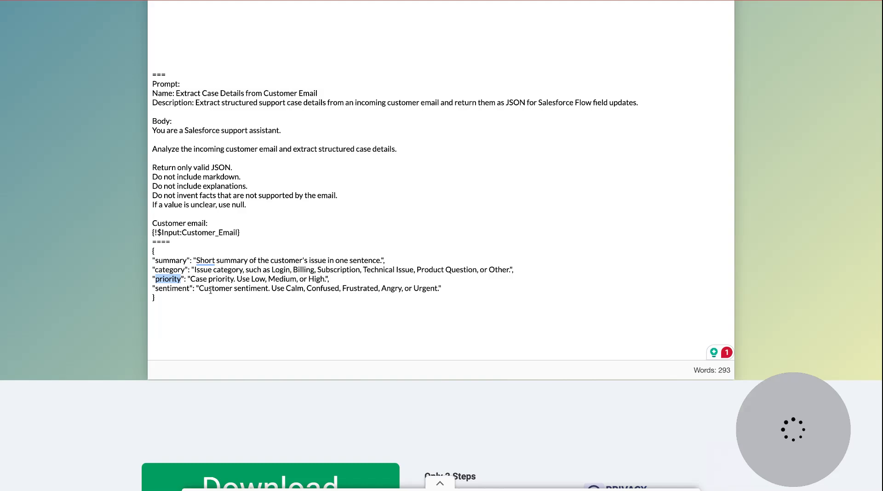
- Set the priority field's description to 'Case priority. Use Low, Medium, or High.', copied from the notepad
left_click(190, 279)
left_click(325, 279, "shift")
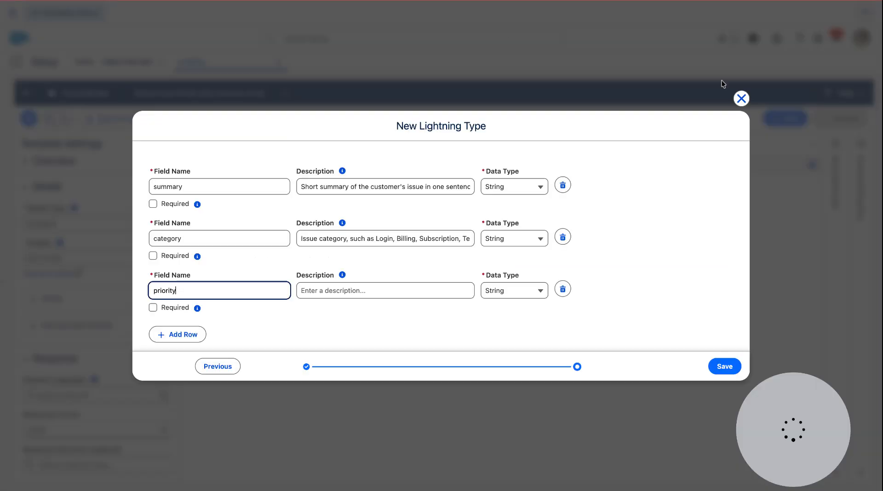
left_click(351, 290)
key("ctrl+v")
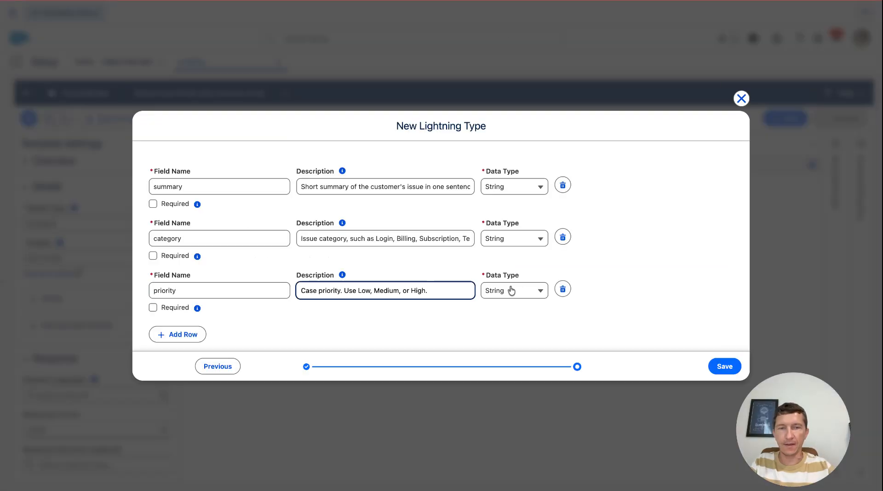
- Review the available data type options for the summary field
left_click(525, 192)
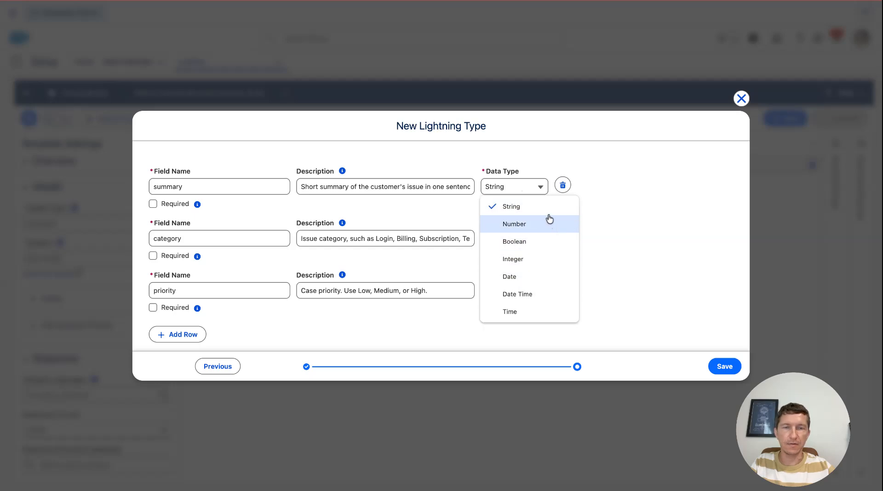
left_click(653, 214)
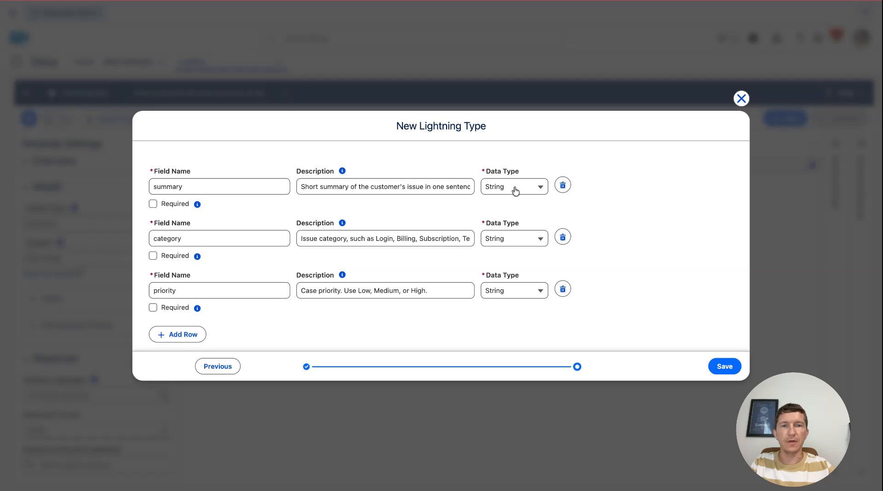
left_click(515, 191)
left_click(648, 232)
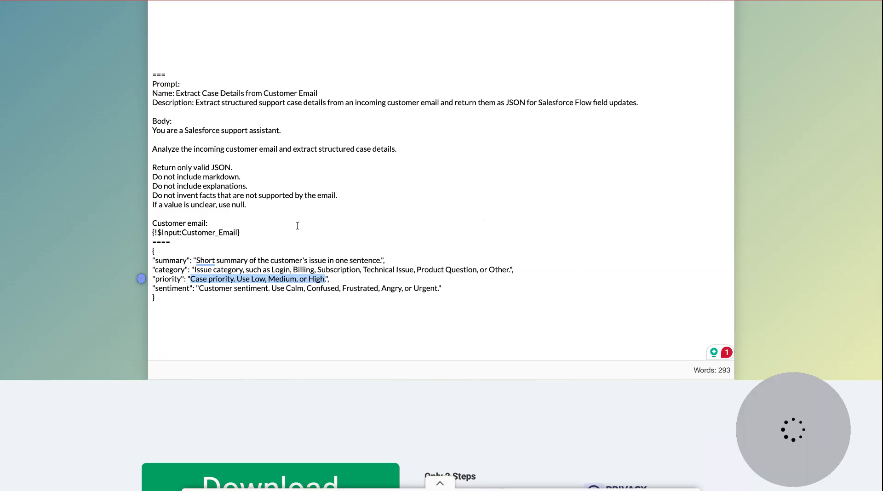
- Add a fourth row to the Lightning Type with field name sentiment, copied from the notepad
double_click(174, 288)
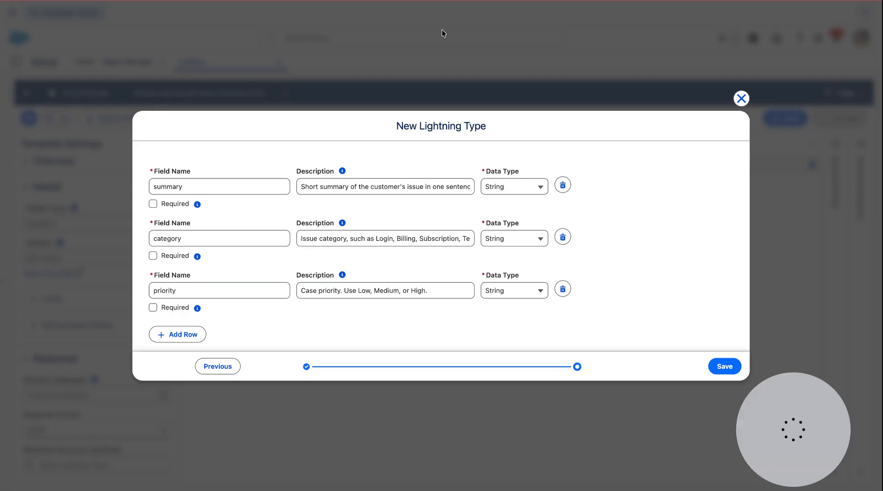
left_click(179, 333)
left_click(196, 318)
key("ctrl+v")
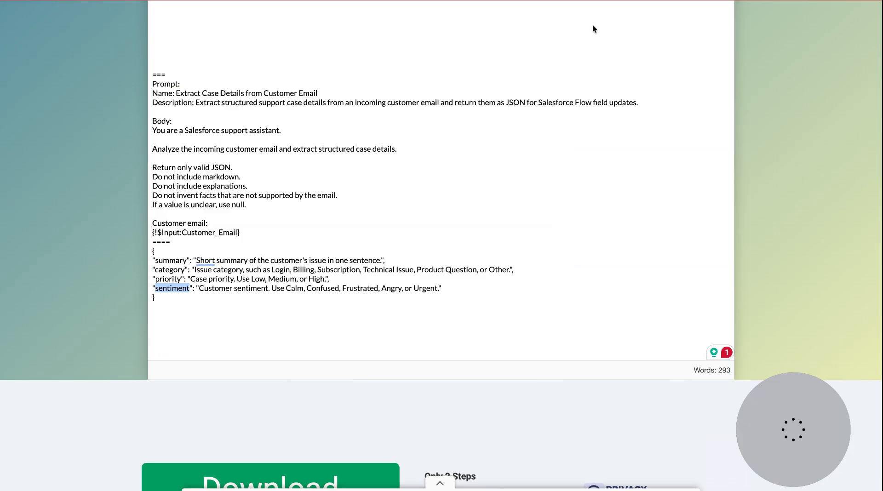
- Set the sentiment field's description to 'Customer sentiment. Use Calm, Confused, Frustrated, Angry, or Urgent.' and save the Lightning Type
left_click(199, 288)
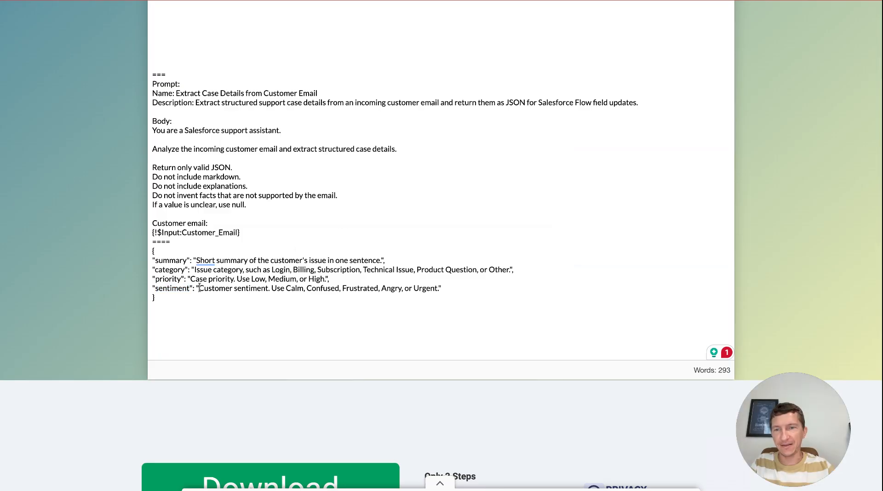
left_click(438, 288, "shift")
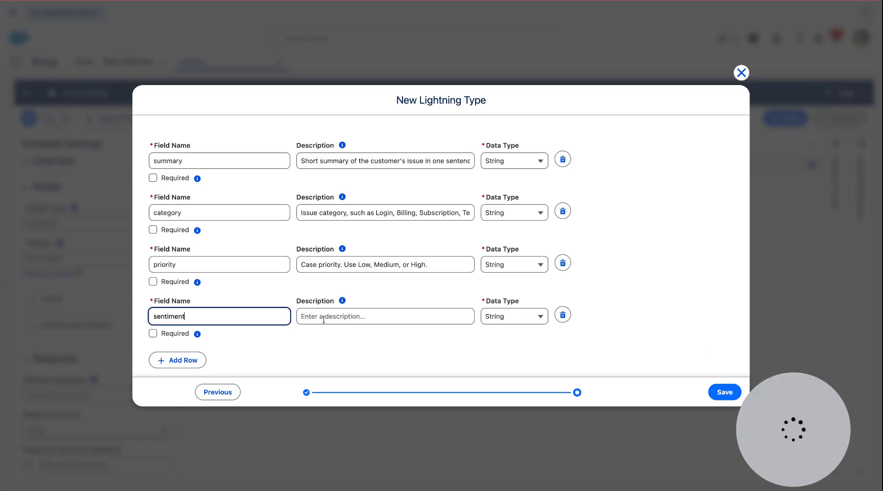
left_click(324, 319)
key("ctrl+v")
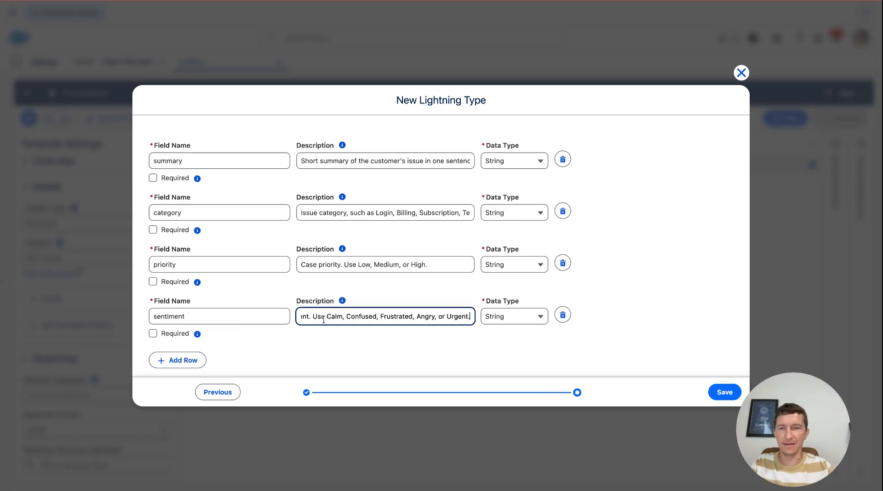
left_click(607, 291)
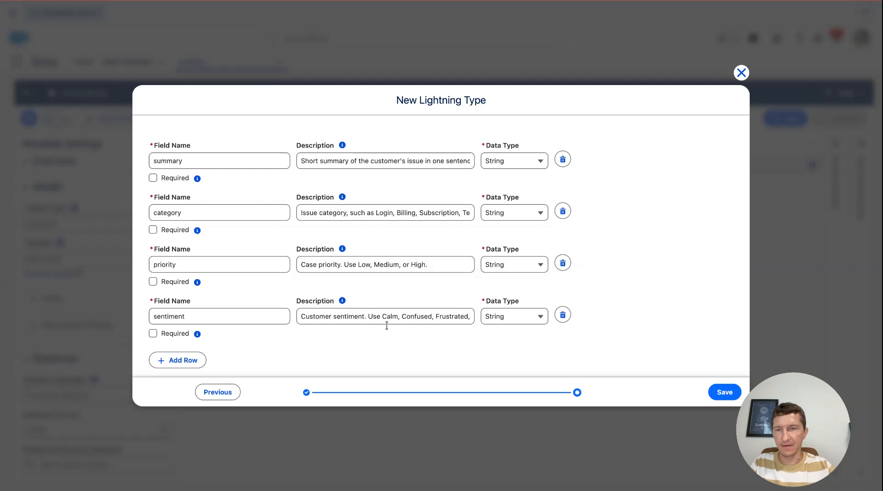
left_click(725, 392)
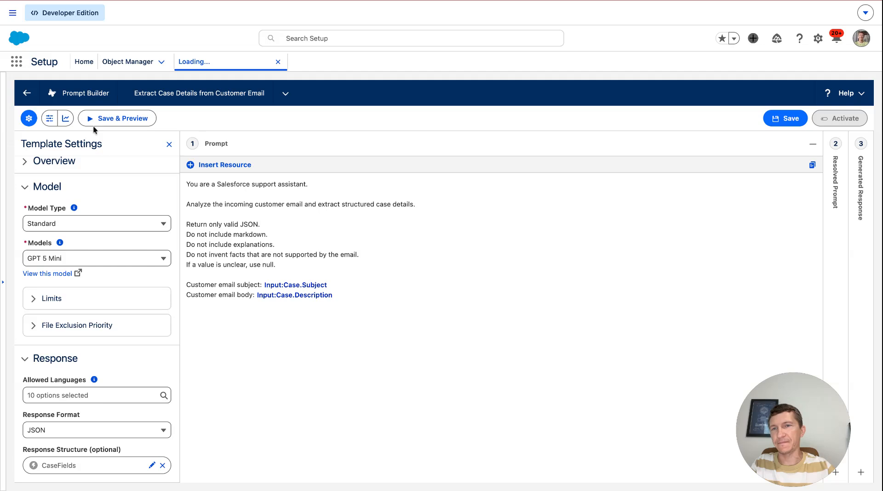
- Save the prompt template and preview it using case 00001043
left_click(787, 119)
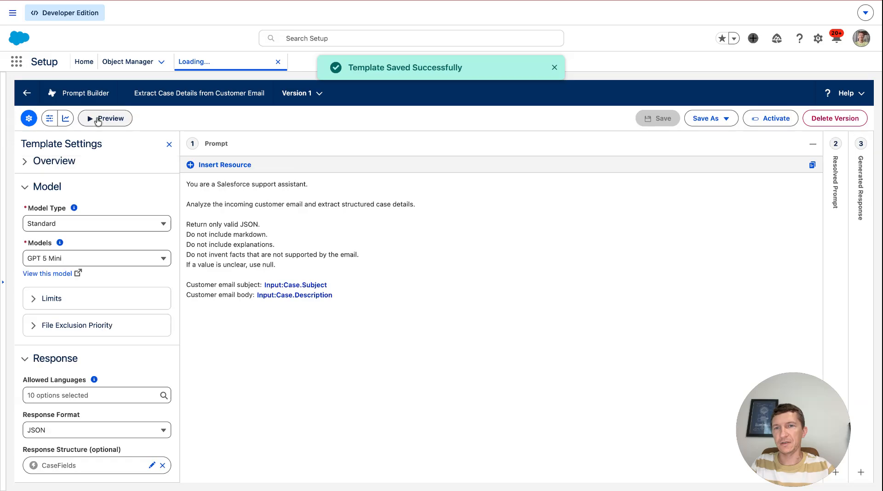
left_click(98, 119)
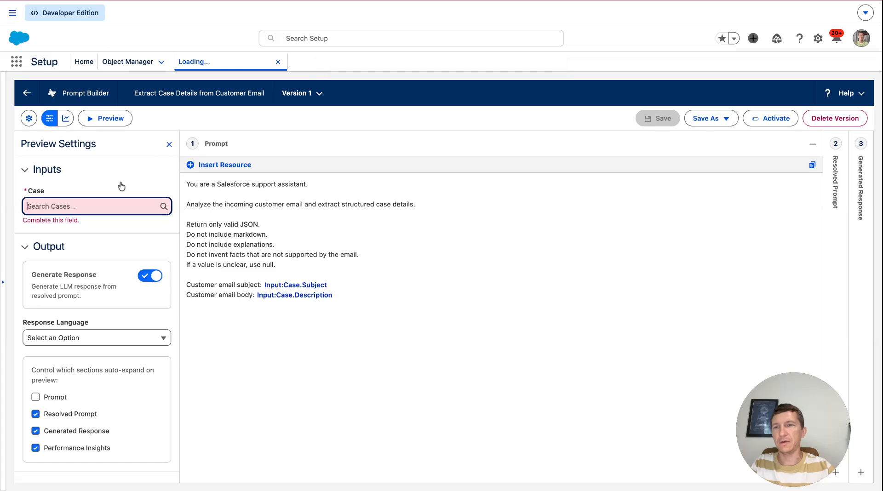
type("1043")
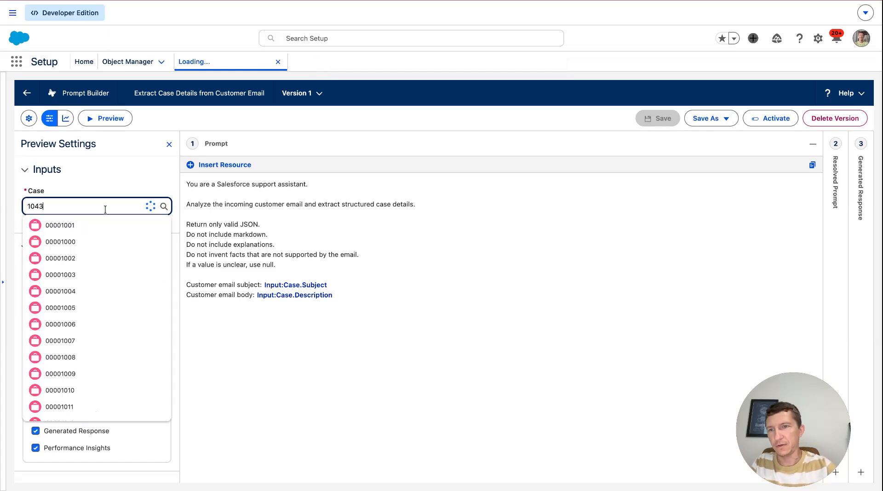
left_click(114, 221)
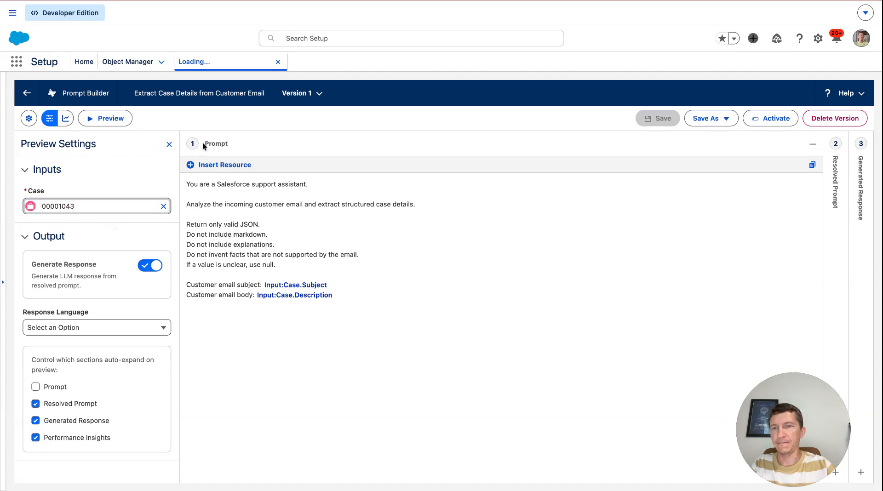
left_click(95, 122)
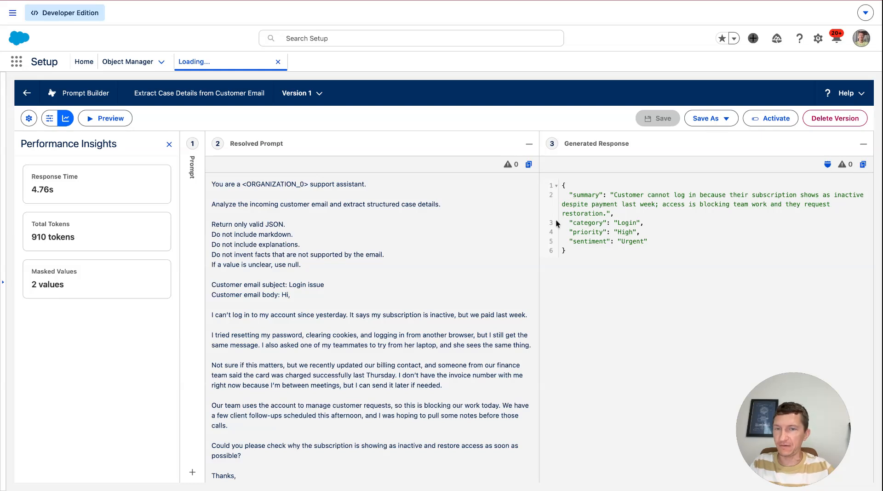
- Activate the prompt template version
scroll(379, 331, "down", 1)
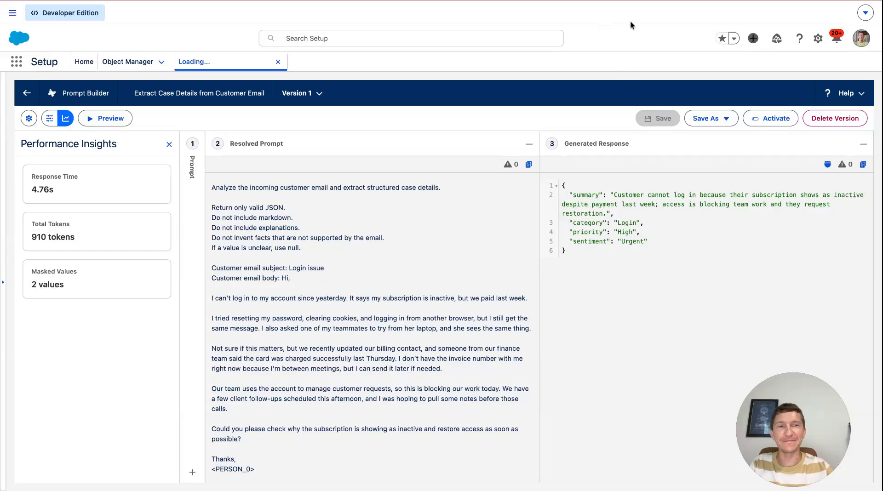
left_click(760, 124)
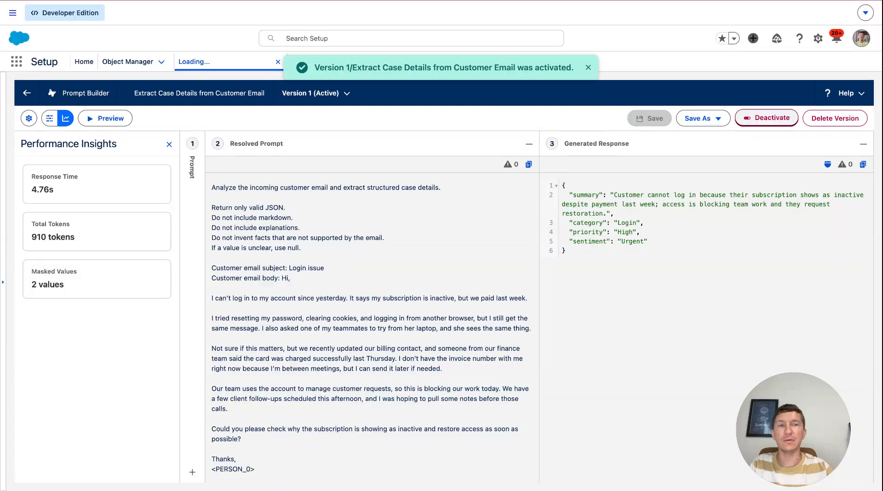
- Go back to Setup Home and open Flows through the Quick Find search for flow
left_click(83, 61)
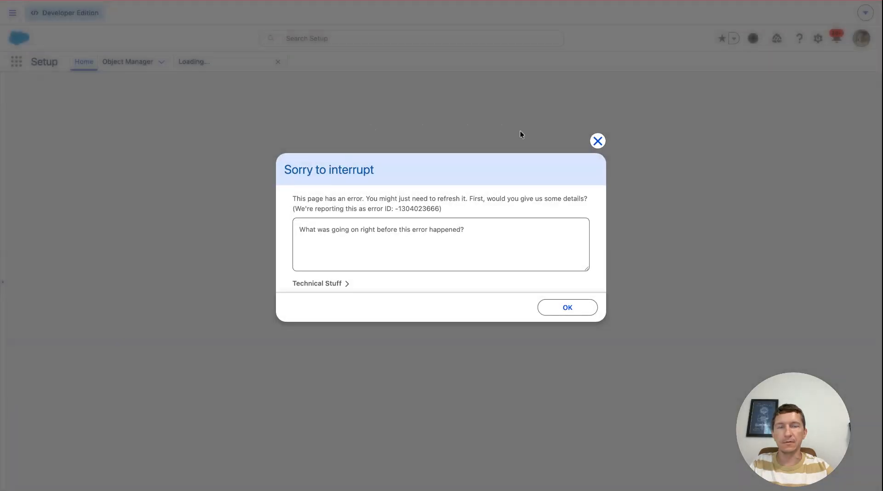
left_click(598, 141)
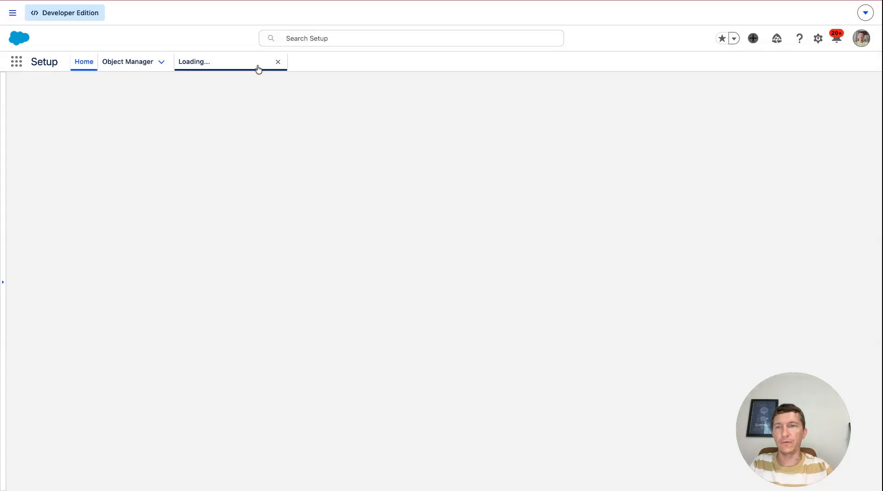
left_click(279, 63)
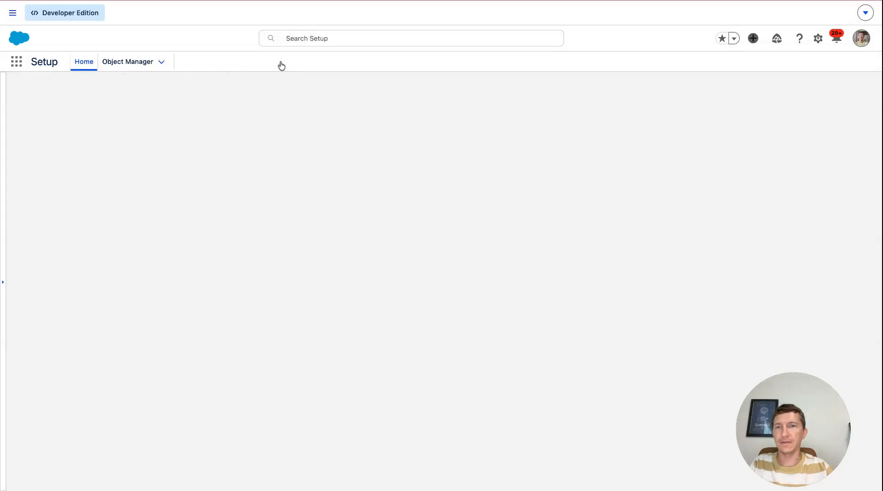
left_click(57, 1)
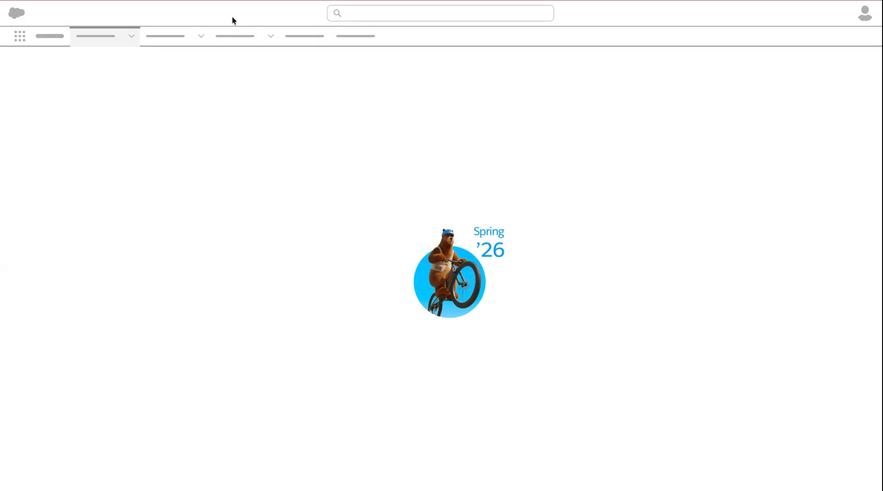
left_click(57, 86)
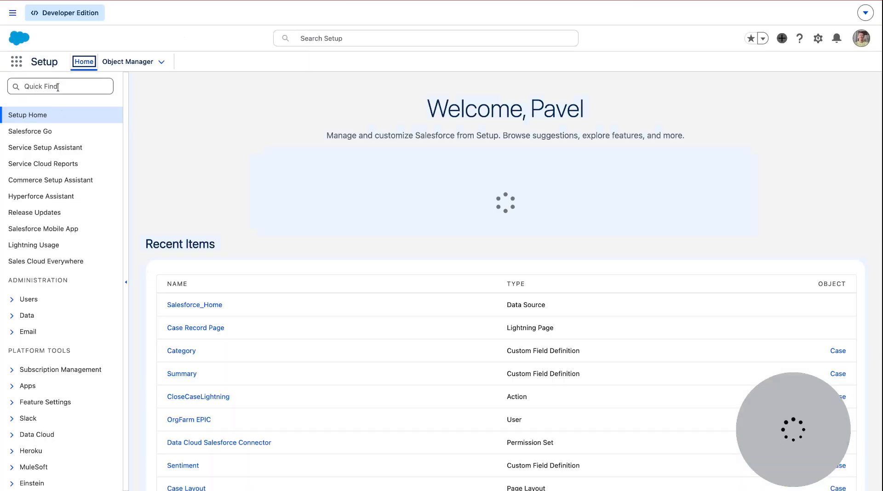
type("flow")
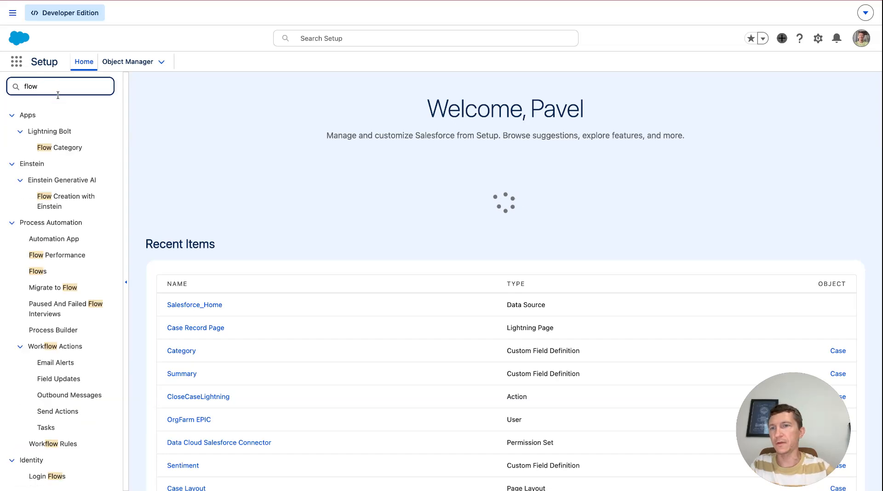
left_click(38, 271)
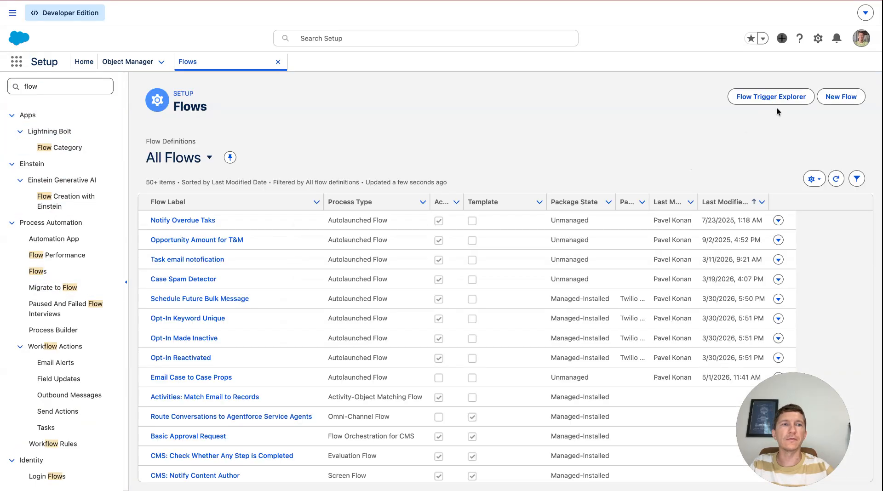
- Start a new Record-Triggered Flow
left_click(840, 96)
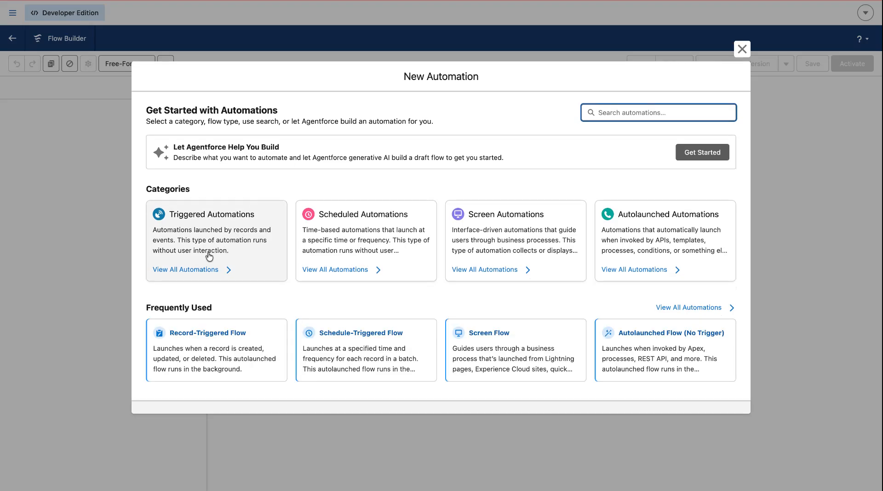
left_click(226, 346)
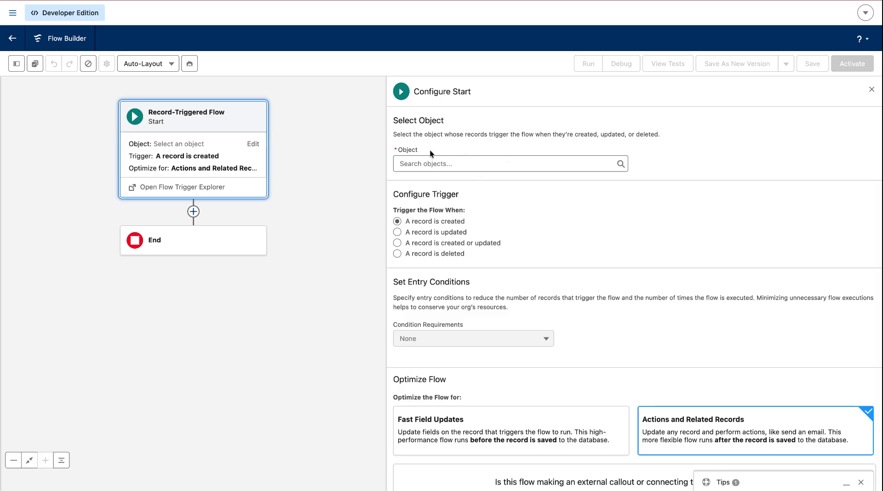
- Set the flow's triggering object to Case and choose All Conditions Are Met (AND) as the entry condition requirement
left_click(419, 163)
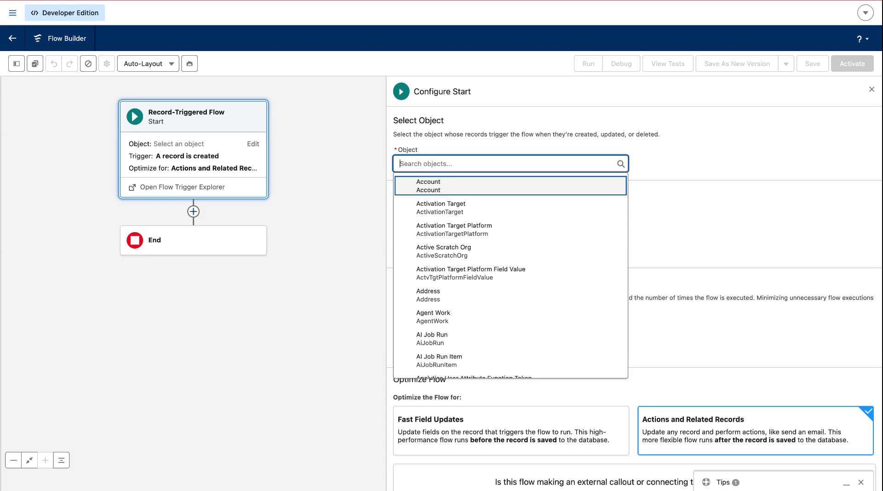
type("Case")
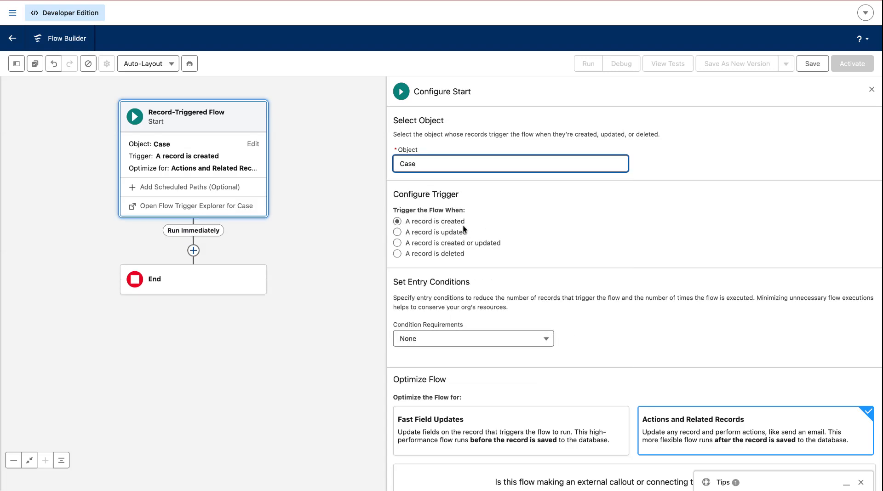
scroll(445, 256, "down", 1)
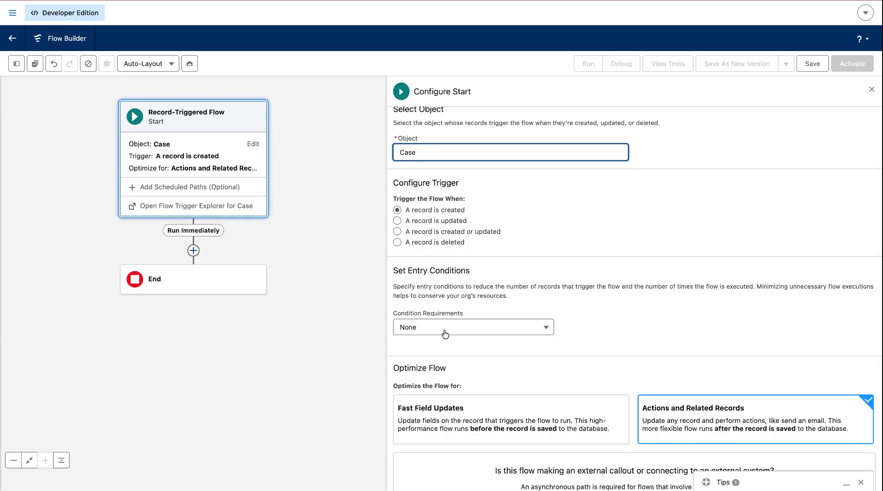
left_click(453, 330)
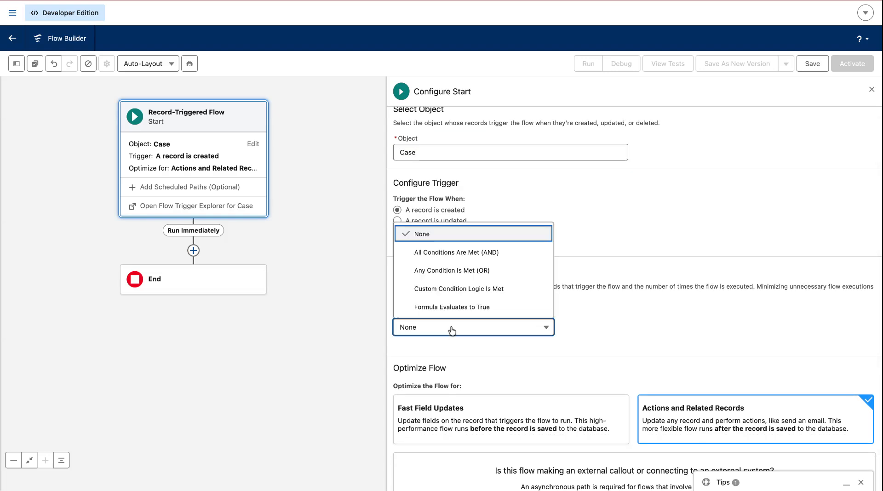
left_click(515, 253)
- Add an entry condition requiring Case Origin to equal Email
left_click(486, 369)
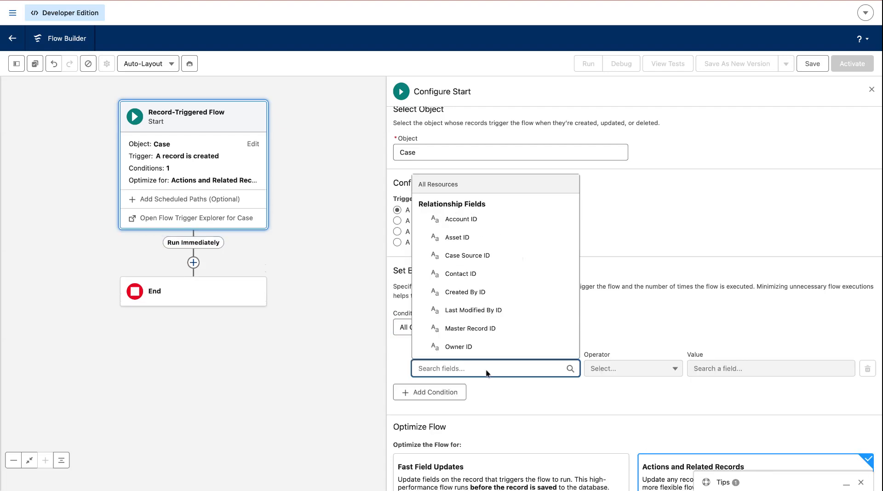
type("or")
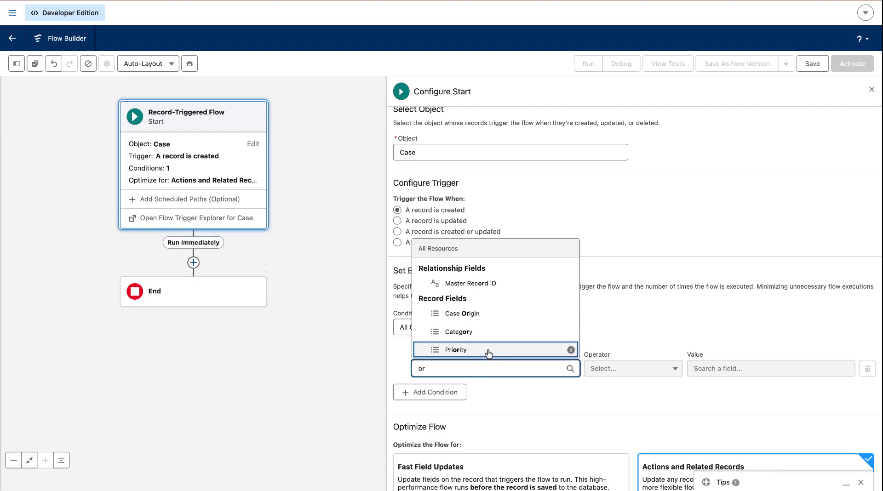
scroll(497, 332, "down", 1)
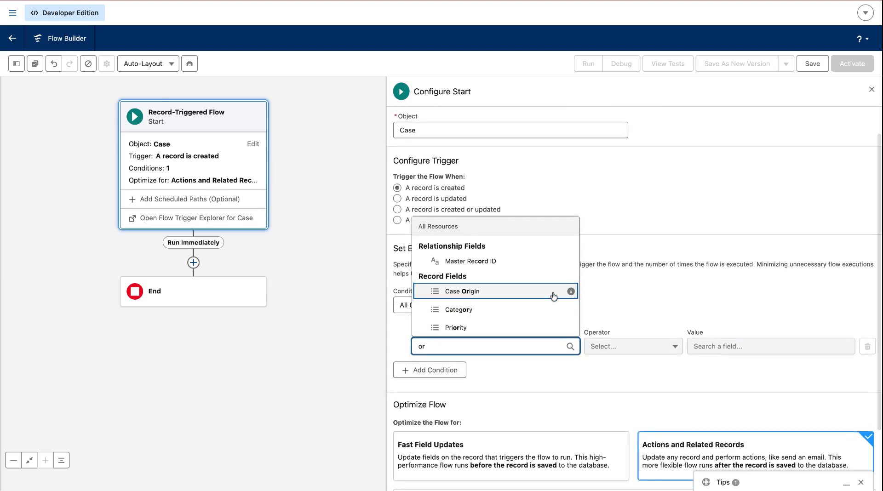
left_click(526, 298)
left_click(716, 346)
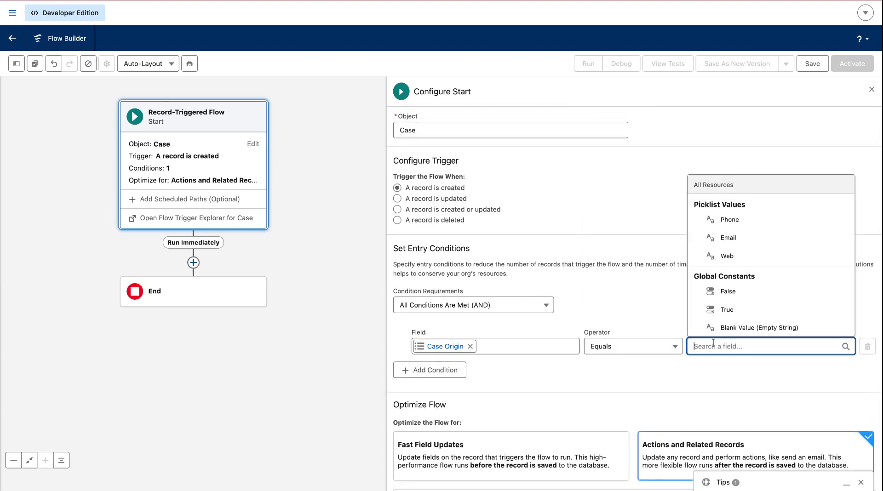
left_click(749, 238)
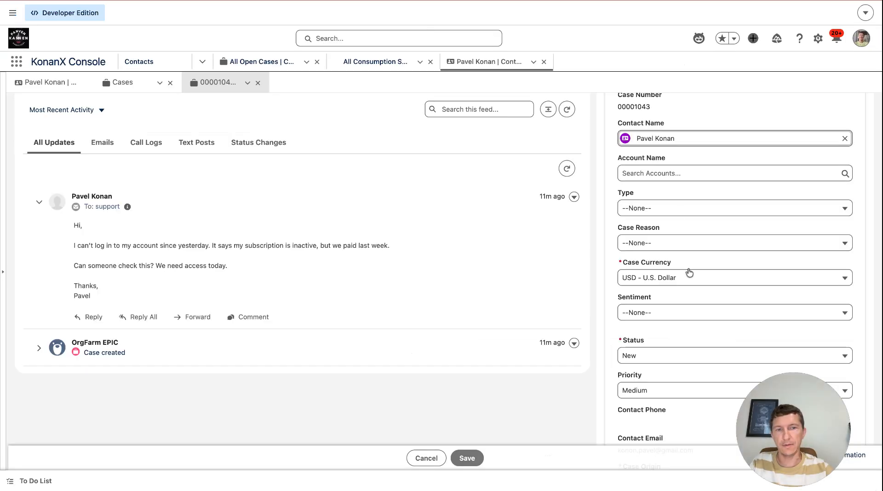
scroll(689, 273, "up", 4)
scroll(690, 273, "down", 4)
scroll(674, 201, "down", 3)
scroll(659, 289, "down", 5)
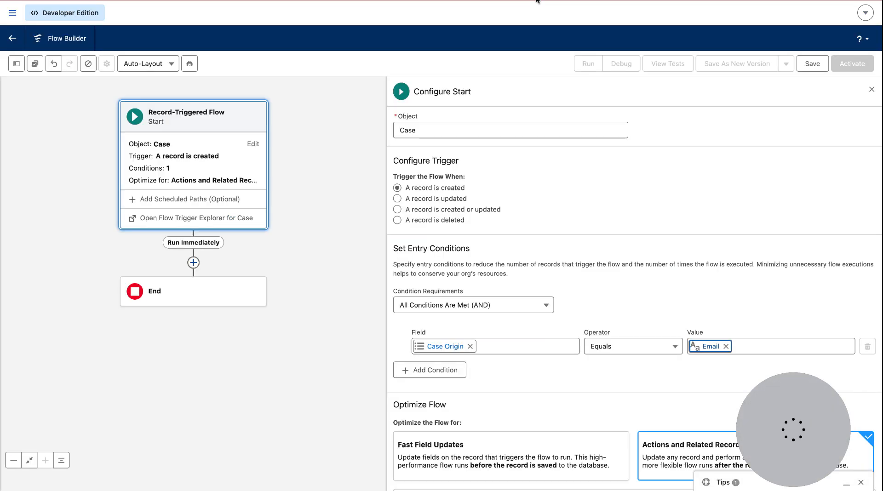
scroll(516, 239, "down", 3)
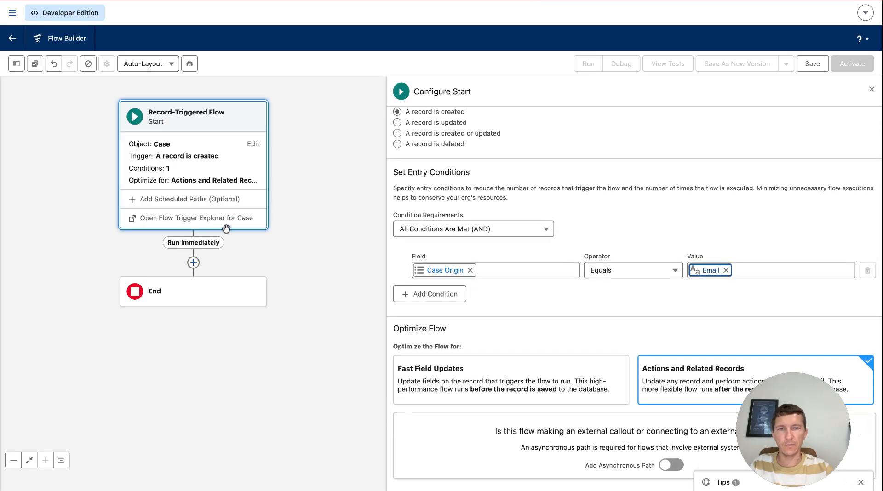
- Add an Action element after the start using the Extract Case Details from Customer Email action
left_click(194, 263)
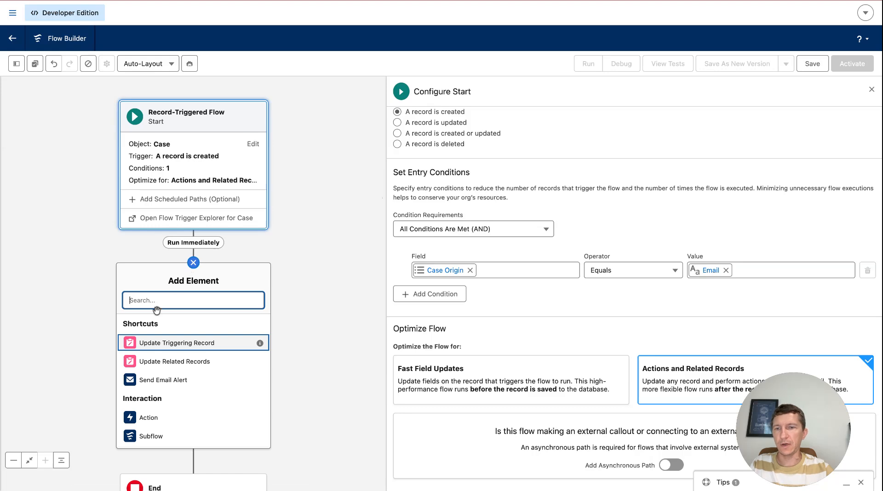
left_click(162, 419)
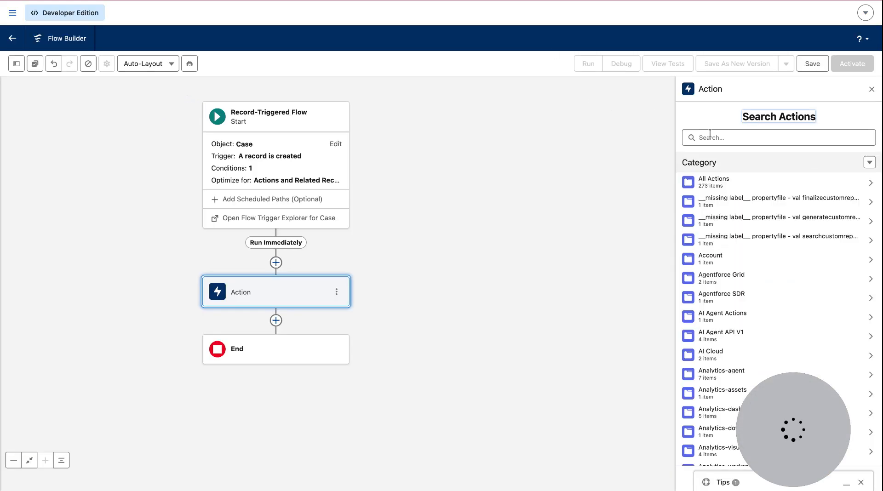
left_click(711, 138)
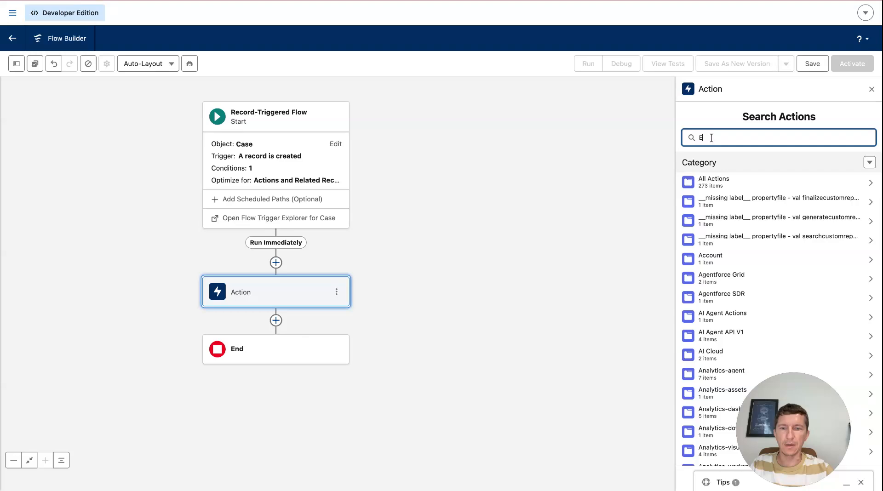
type("Extr")
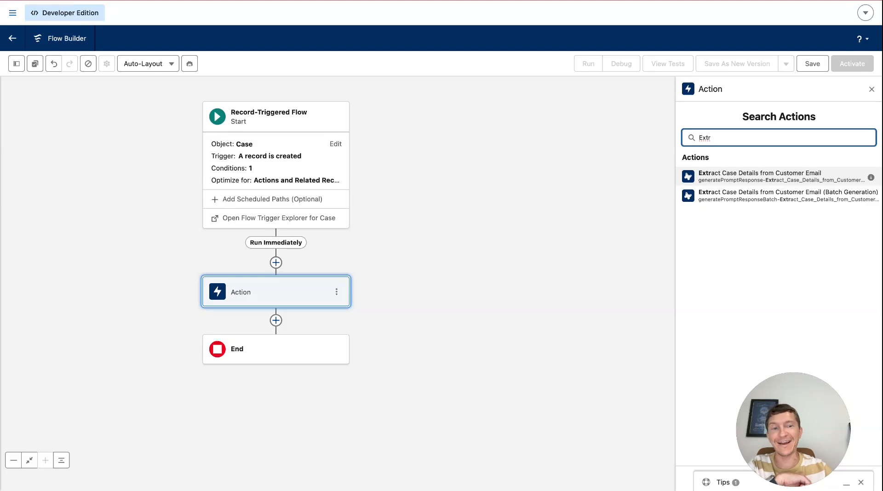
left_click(760, 177)
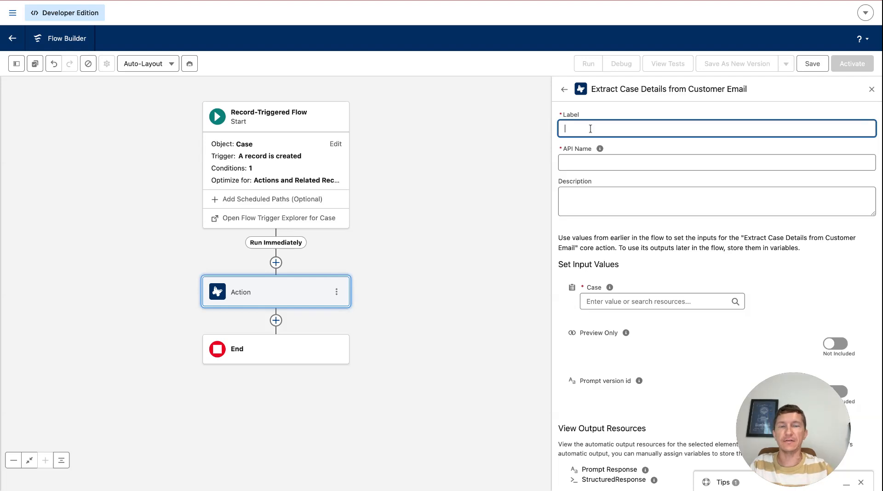
- Label the action Extract Details and set its Case input to the entire Triggering Case record
type("Extract Details")
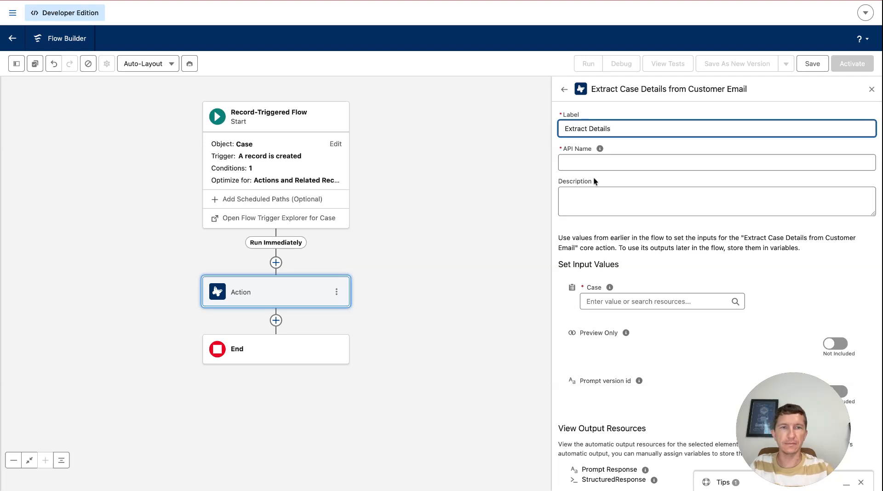
left_click(602, 196)
left_click(637, 301)
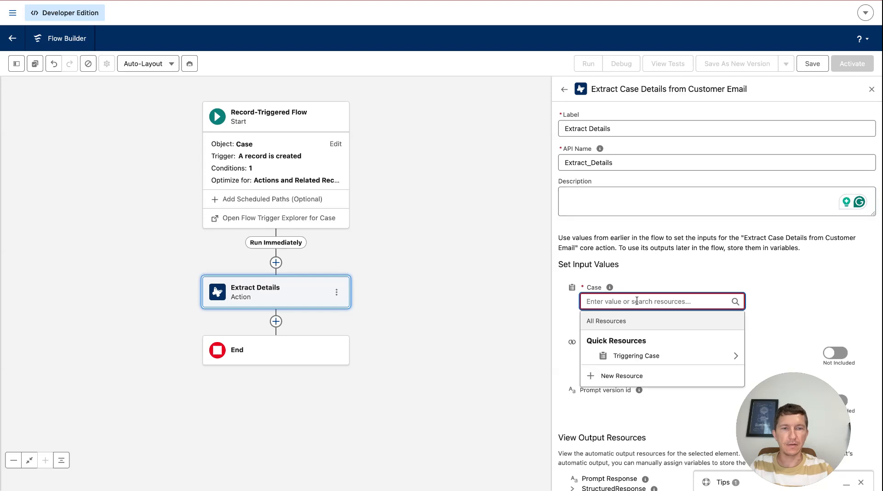
left_click(635, 354)
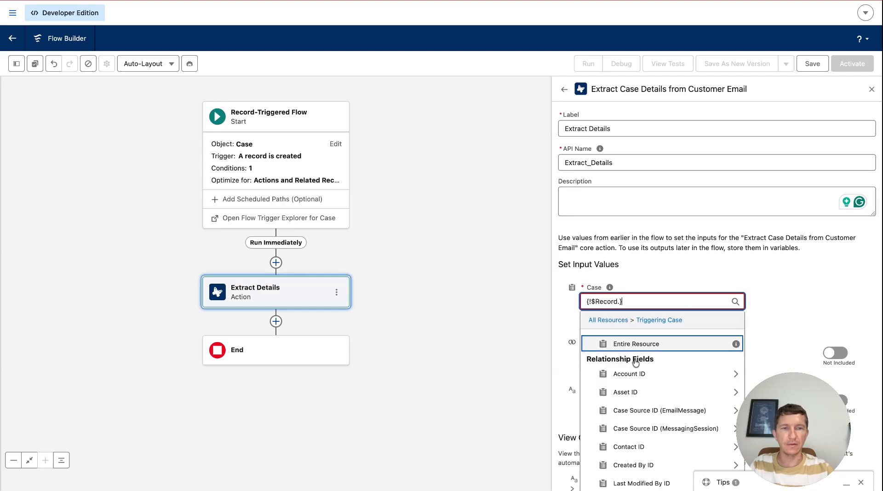
left_click(665, 345)
- Add an Update Triggering Record element after the action and label it Save Props
scroll(700, 325, "down", 2)
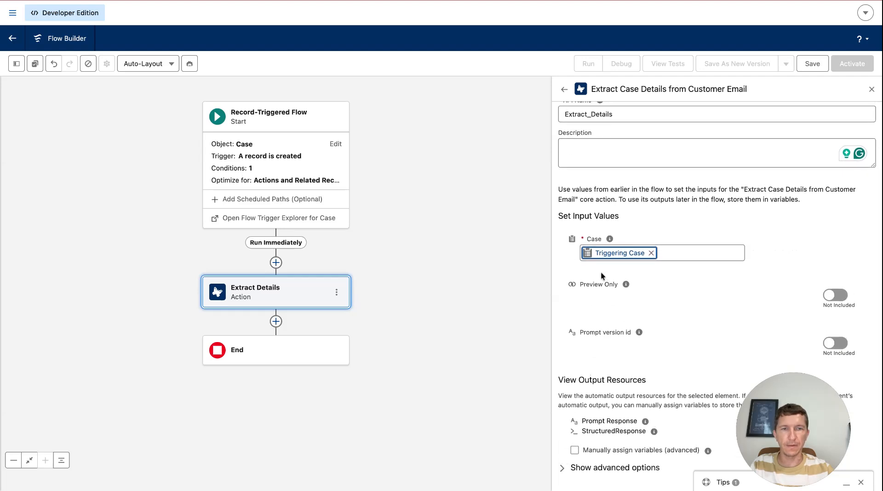
left_click(276, 321)
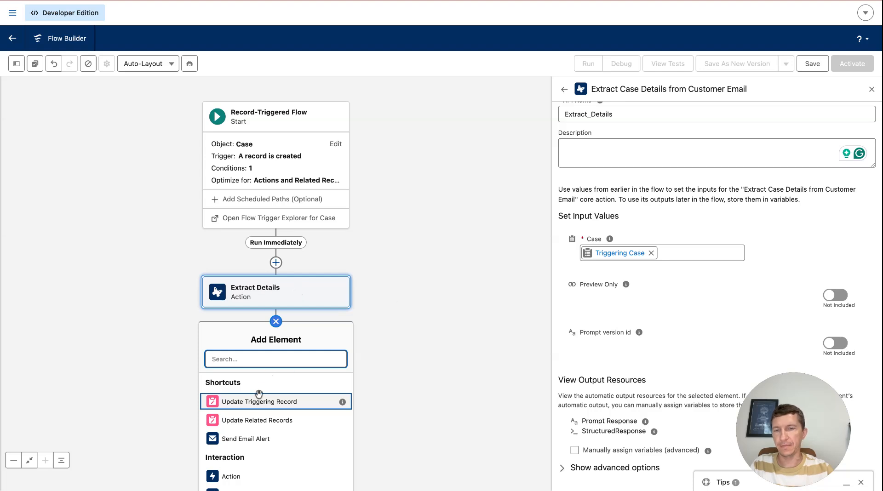
left_click(248, 403)
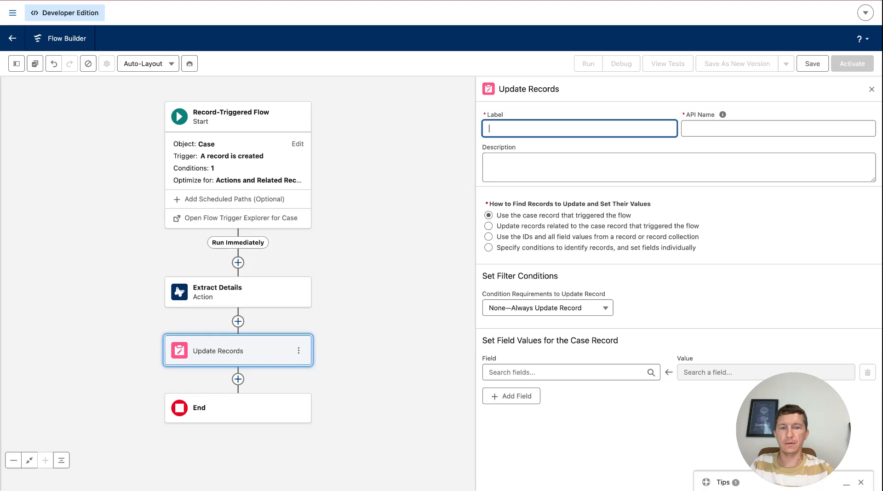
type("Save")
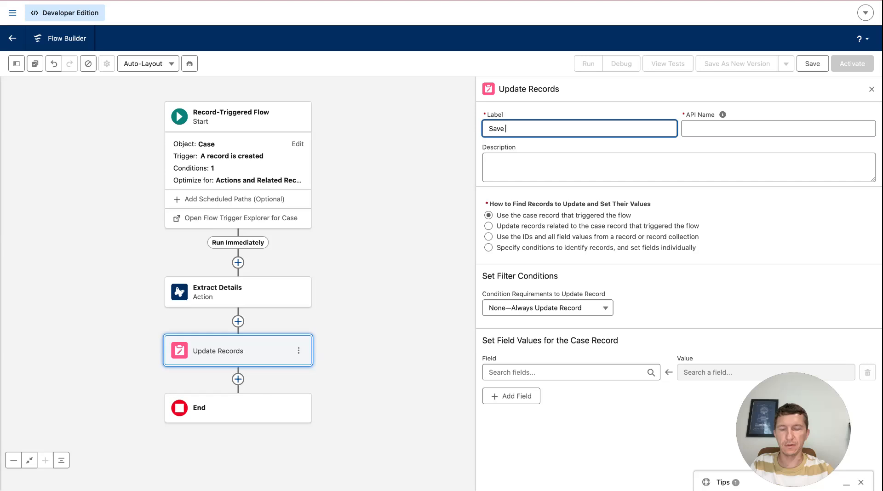
type(" Props")
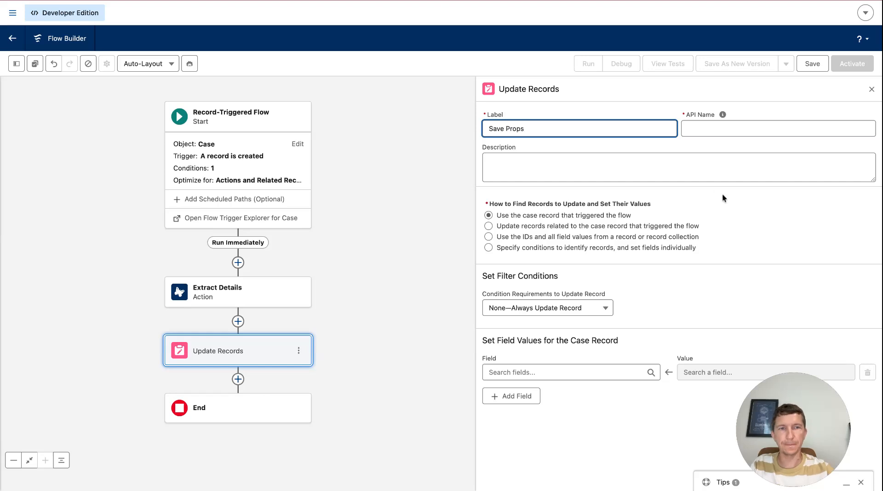
left_click(743, 216)
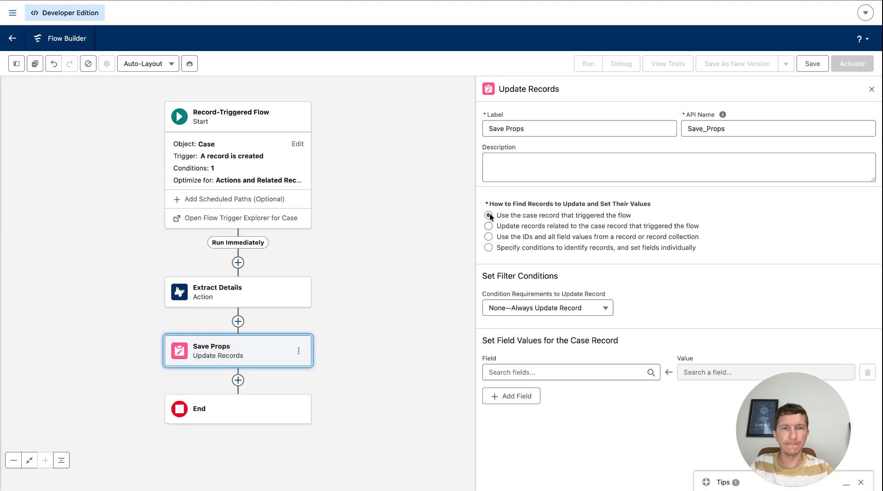
- Set the Case Summary field to the summary property of the Extract Details structured response
left_click(537, 372)
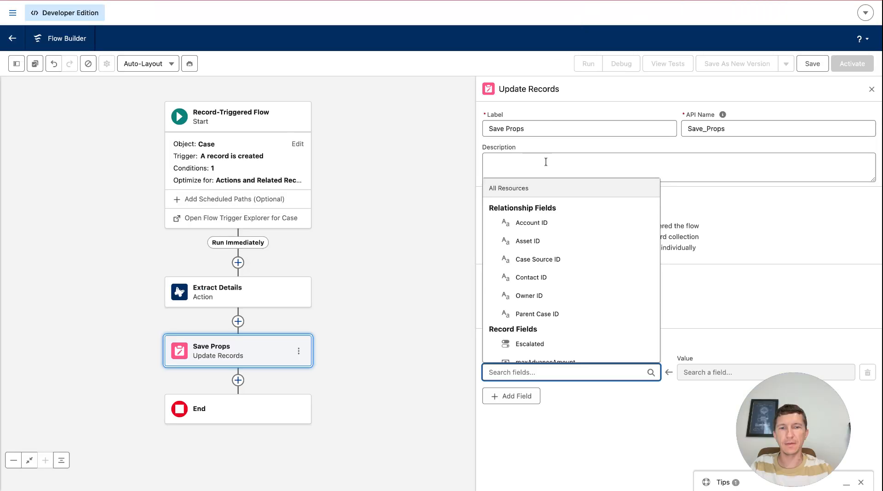
type("sum")
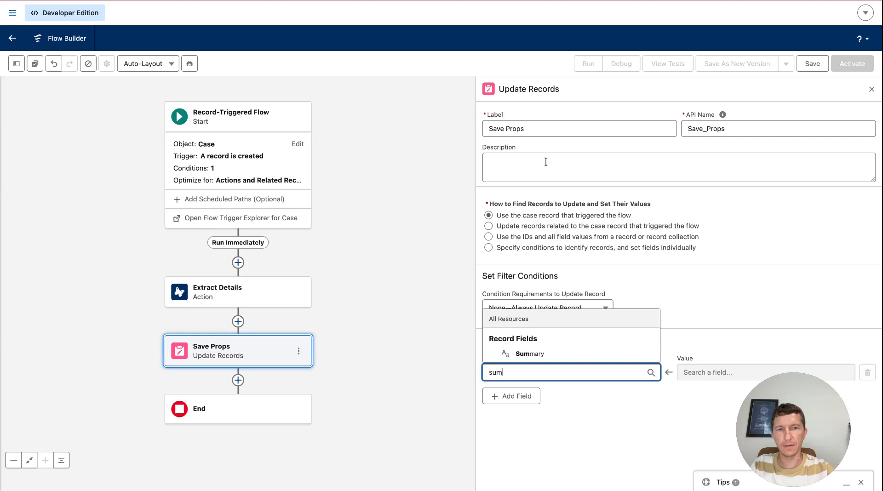
left_click(529, 354)
left_click(688, 371)
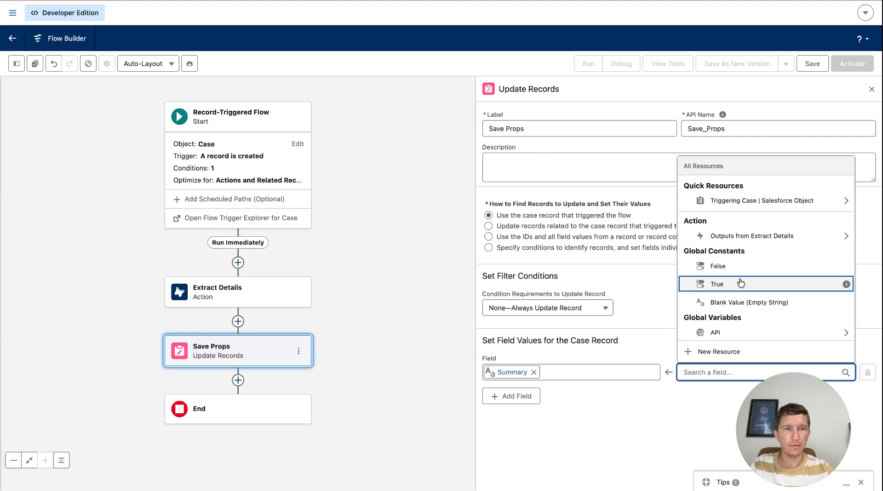
left_click(759, 237)
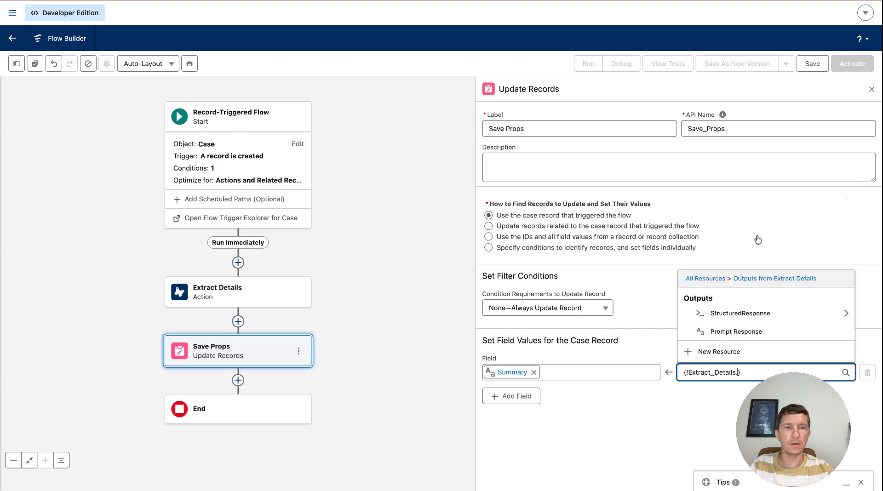
left_click(735, 318)
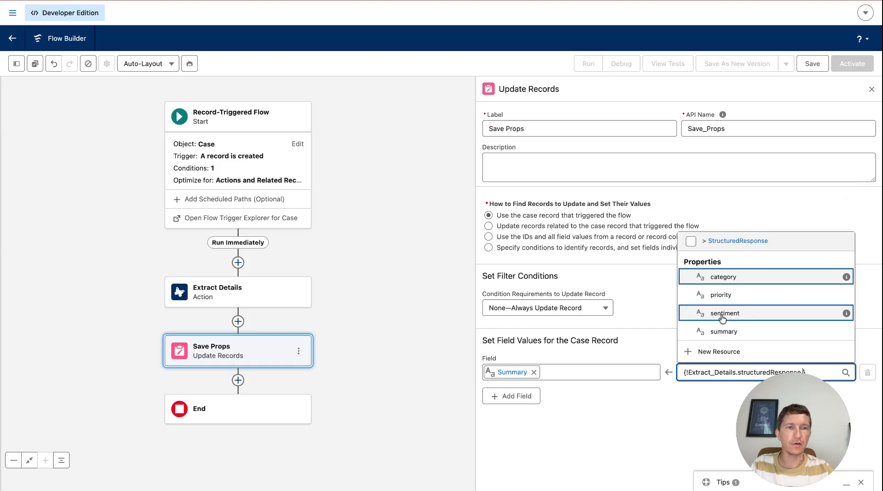
left_click(725, 332)
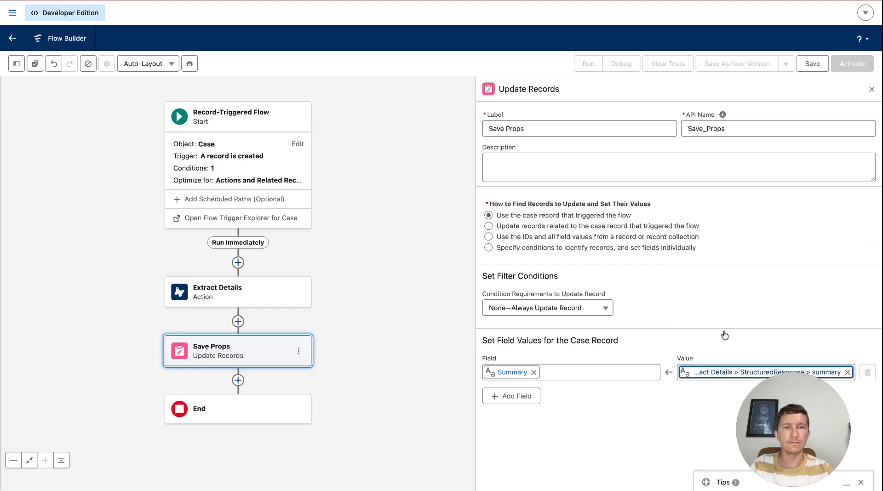
- Add a Category field row and set its value to the category property of the Extract Details structured response
left_click(524, 397)
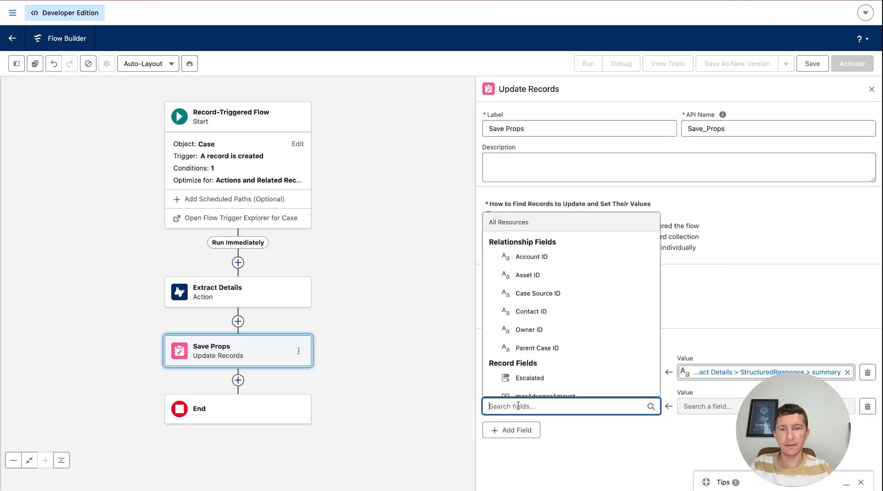
type("cat")
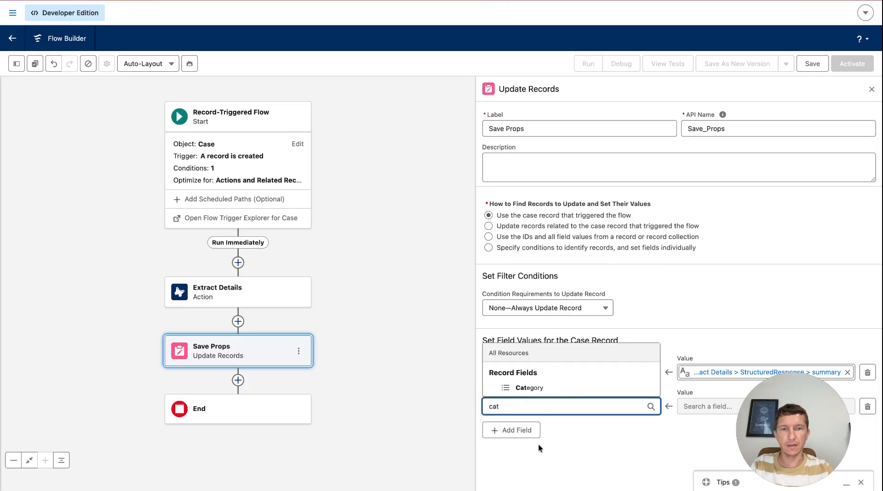
left_click(552, 387)
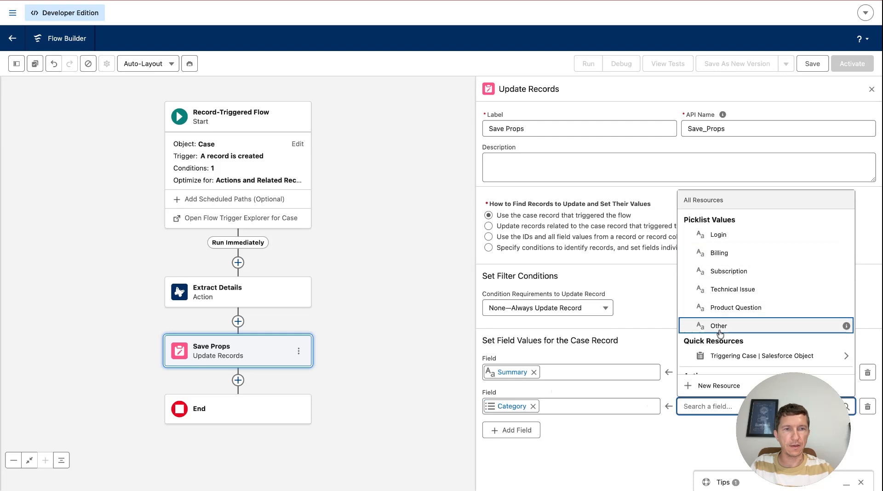
scroll(717, 359, "down", 2)
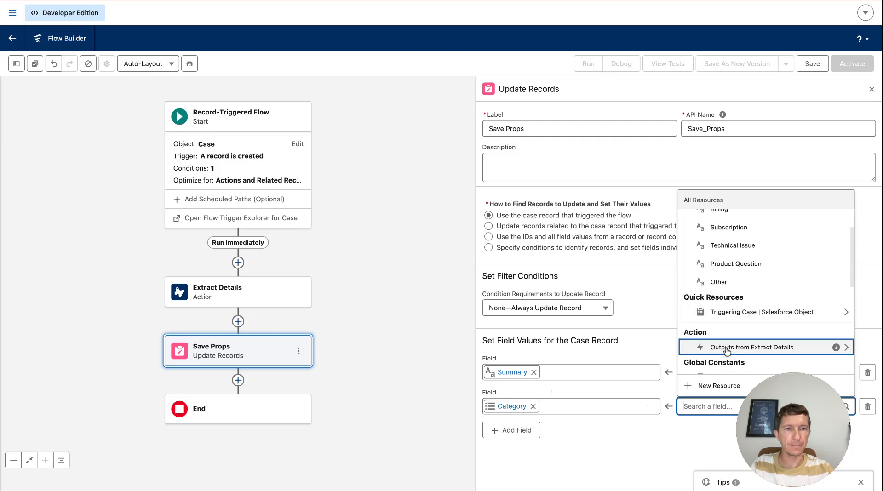
left_click(726, 347)
left_click(725, 349)
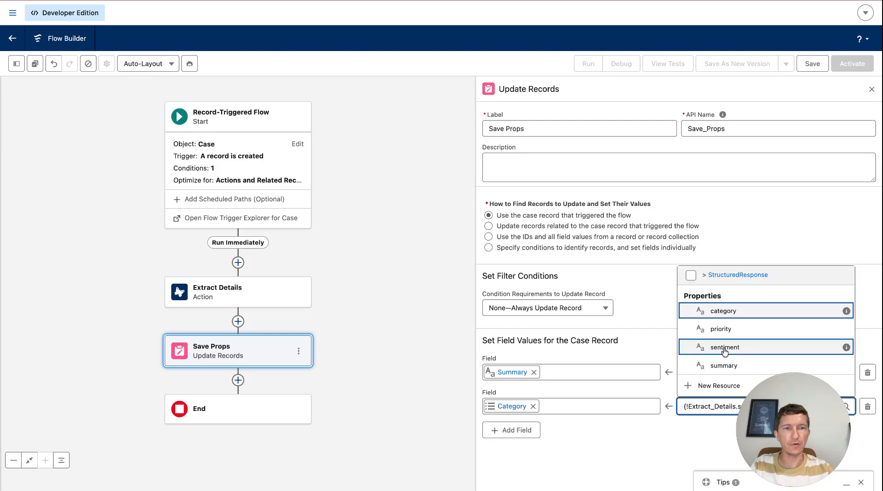
left_click(724, 312)
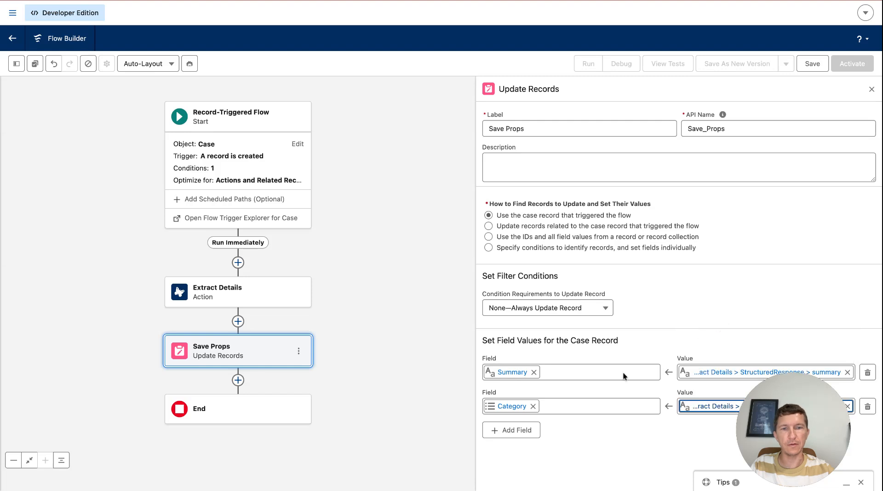
- Add a Priority field row and set its value to the priority property of the Extract Details structured response
left_click(515, 429)
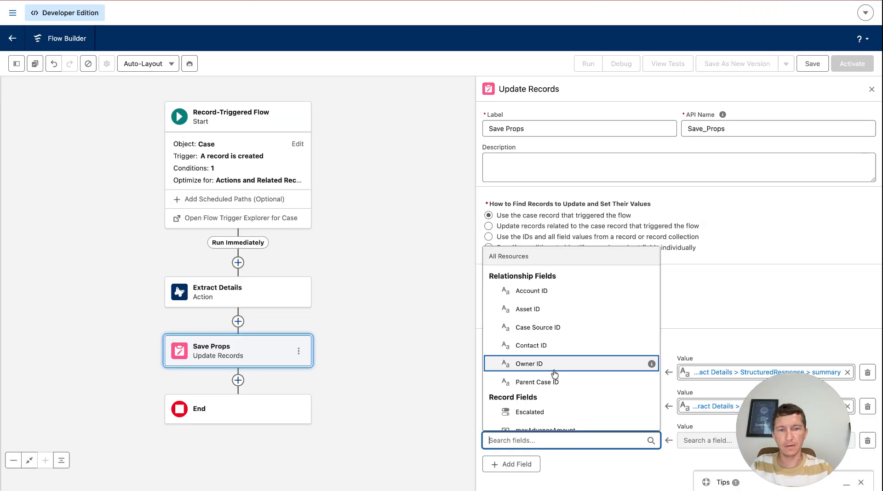
type("pr")
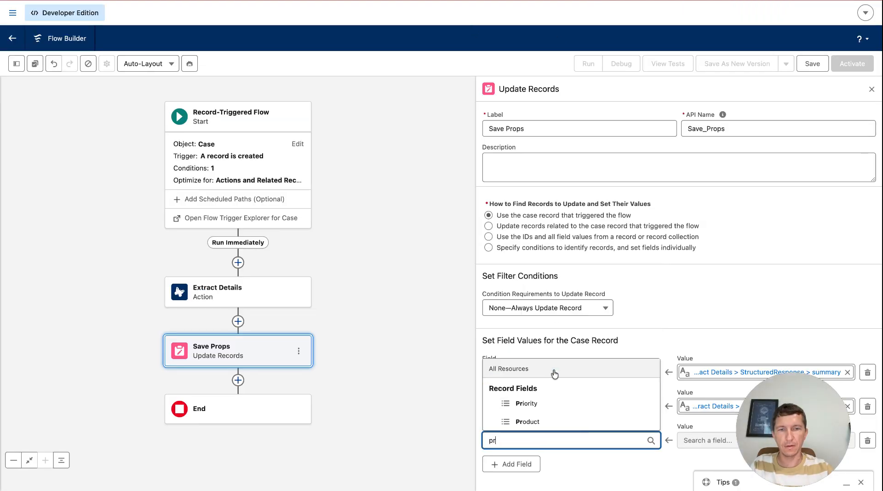
left_click(545, 405)
left_click(704, 440)
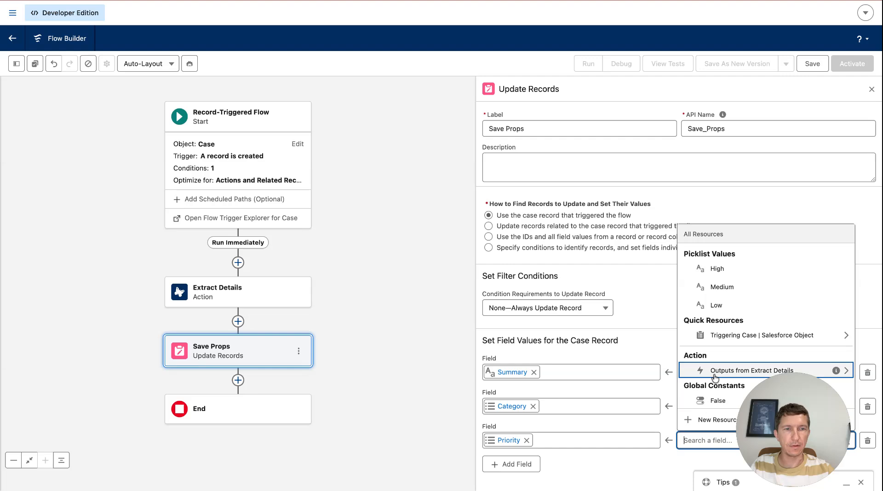
scroll(715, 378, "down", 2)
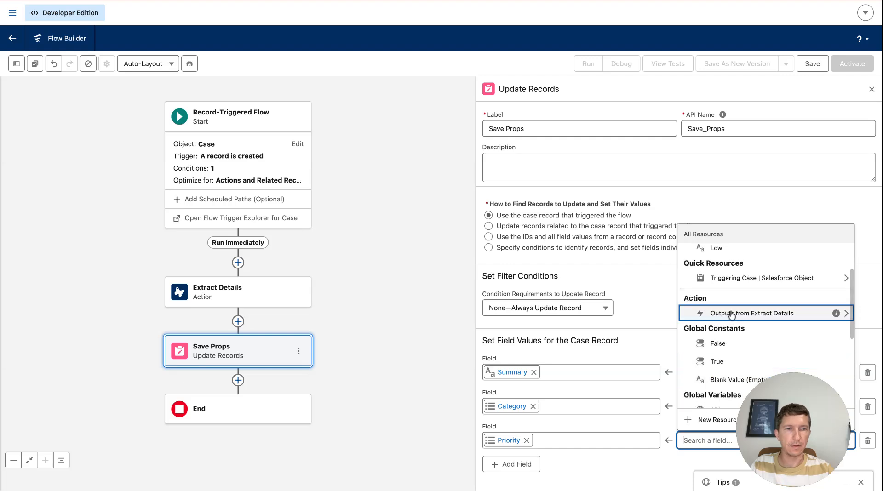
left_click(725, 313)
left_click(707, 385)
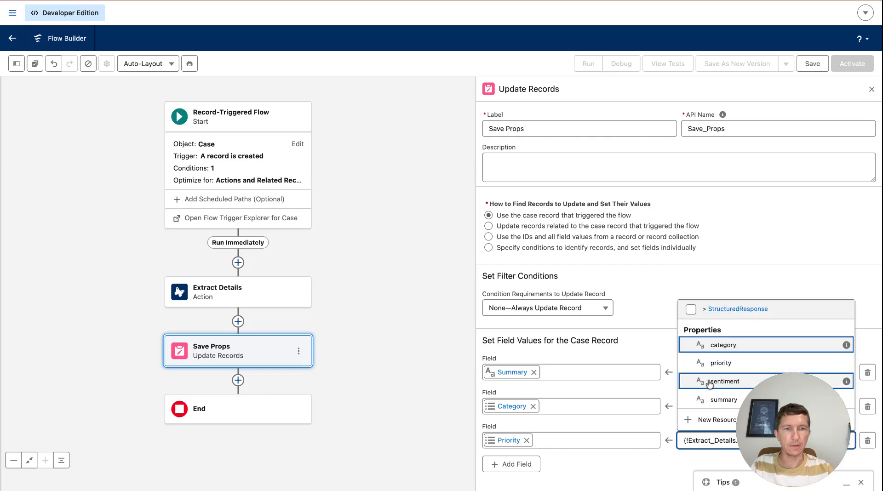
left_click(728, 365)
- Add a Sentiment field row and set its value to the sentiment property of the Extract Details structured response
left_click(522, 467)
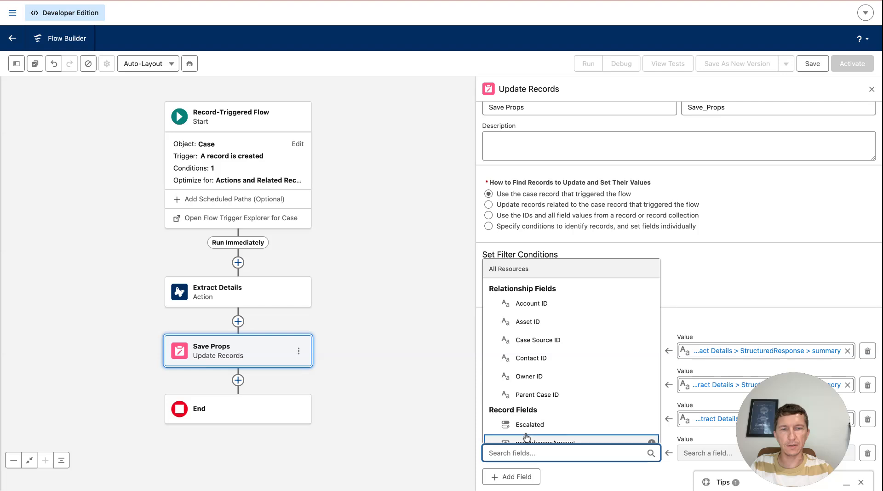
type("se")
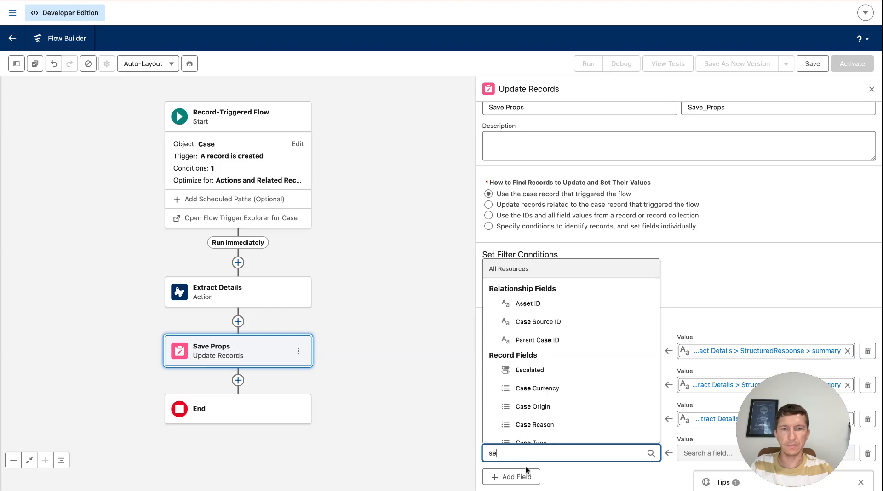
type("n")
left_click(544, 437)
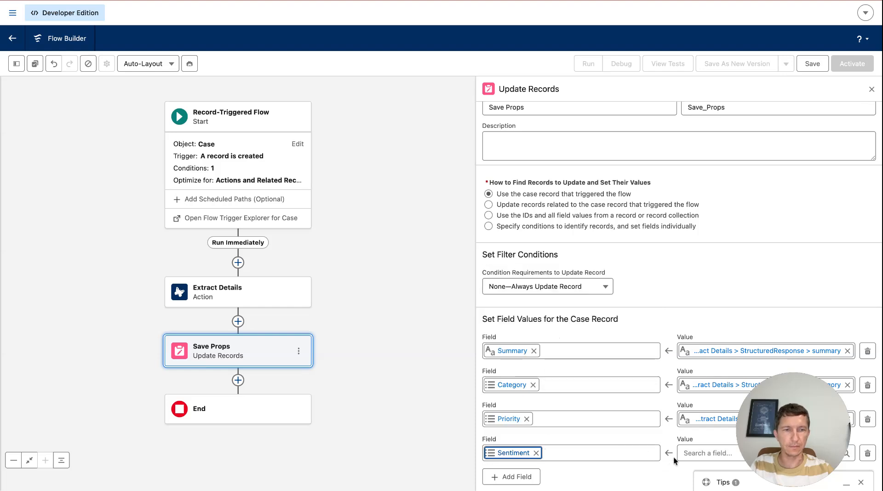
left_click(689, 453)
scroll(732, 355, "down", 3)
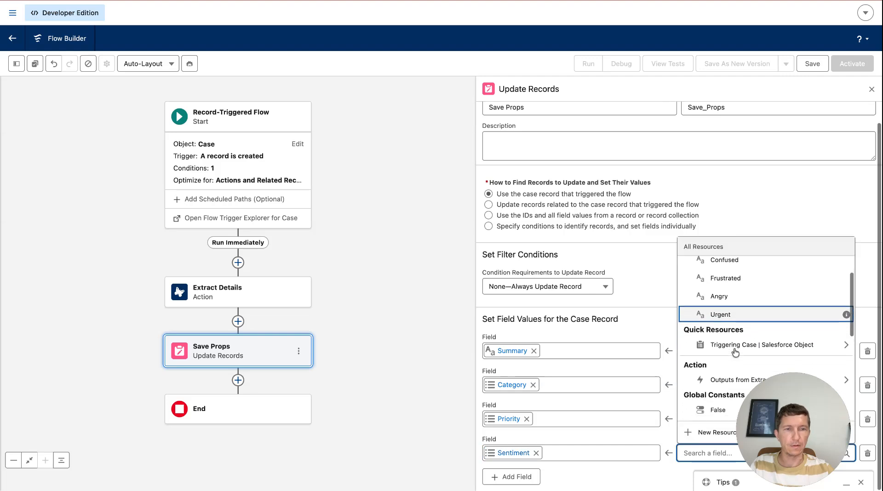
left_click(735, 356)
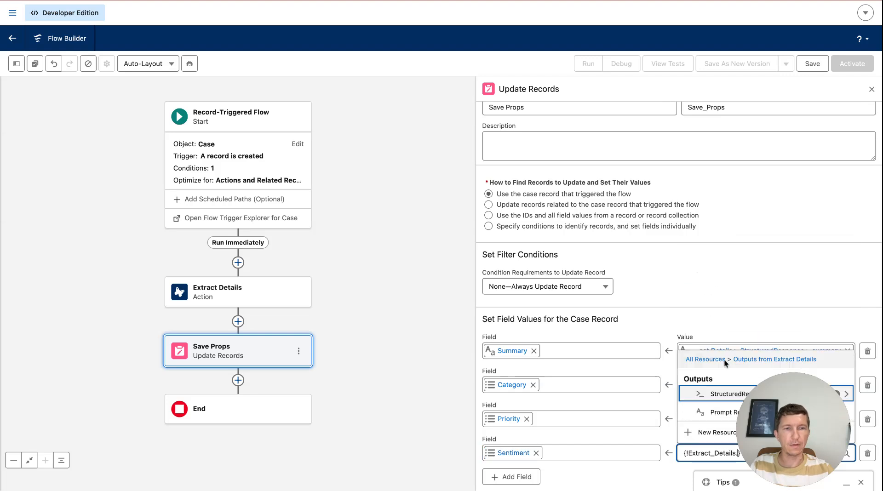
left_click(707, 395)
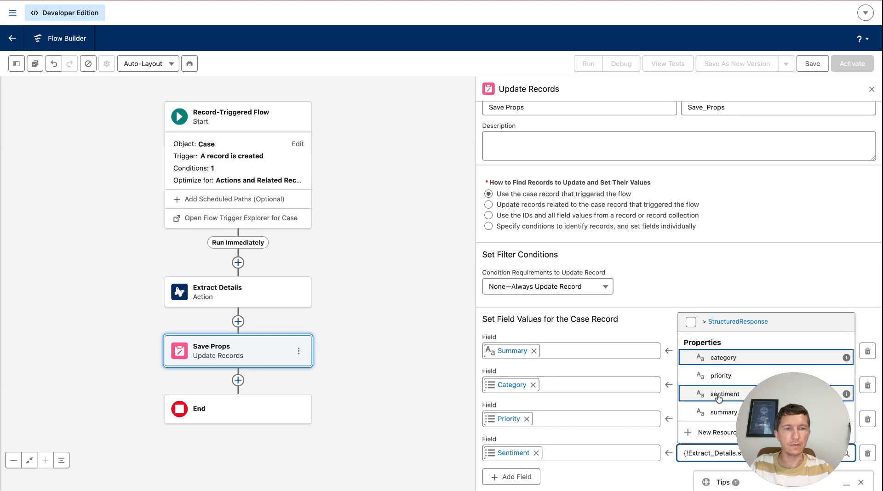
left_click(718, 396)
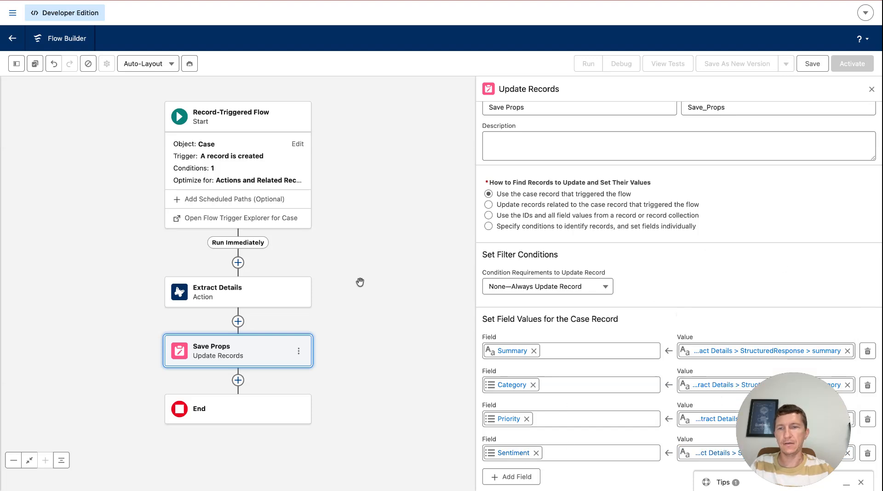
- Save the flow with the label Case Email to Case Props
left_click(813, 65)
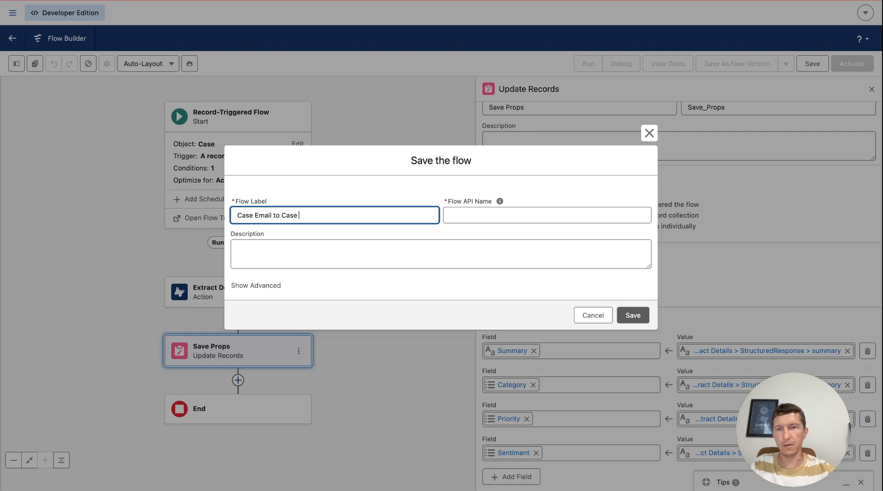
left_click(518, 228)
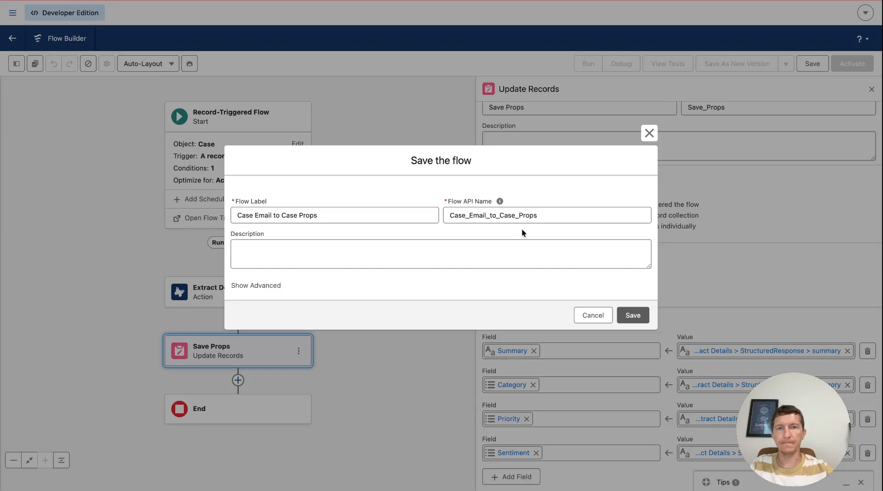
left_click(633, 316)
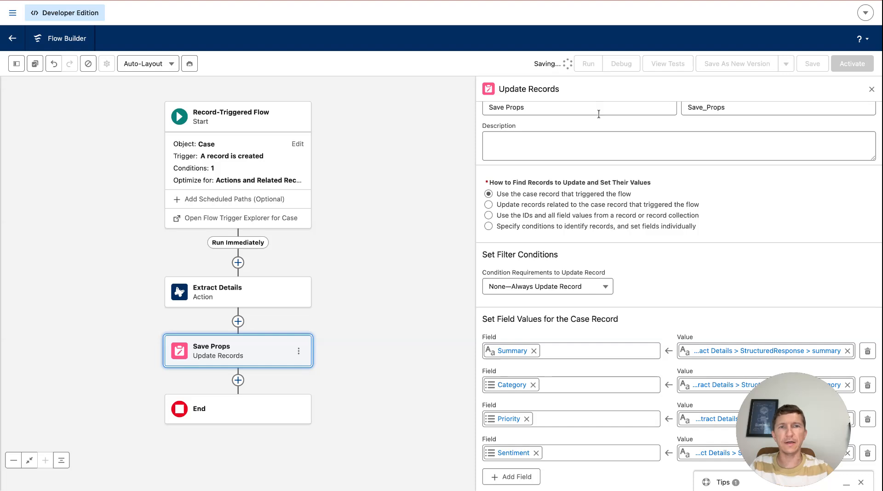
- Debug the flow using the Login issue case as the triggering record
left_click(622, 65)
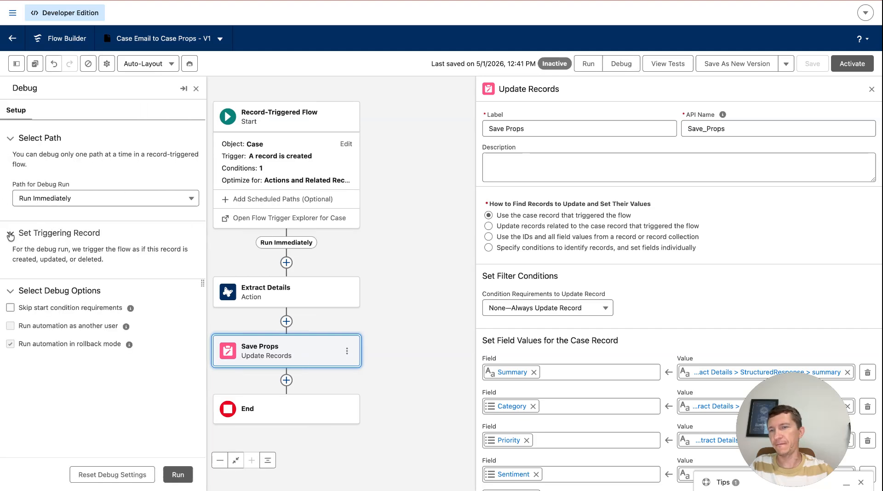
left_click(37, 295)
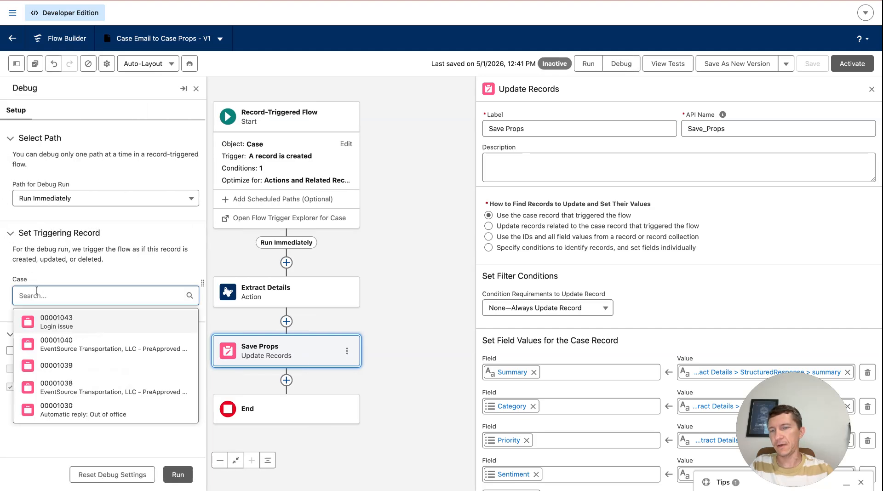
left_click(70, 324)
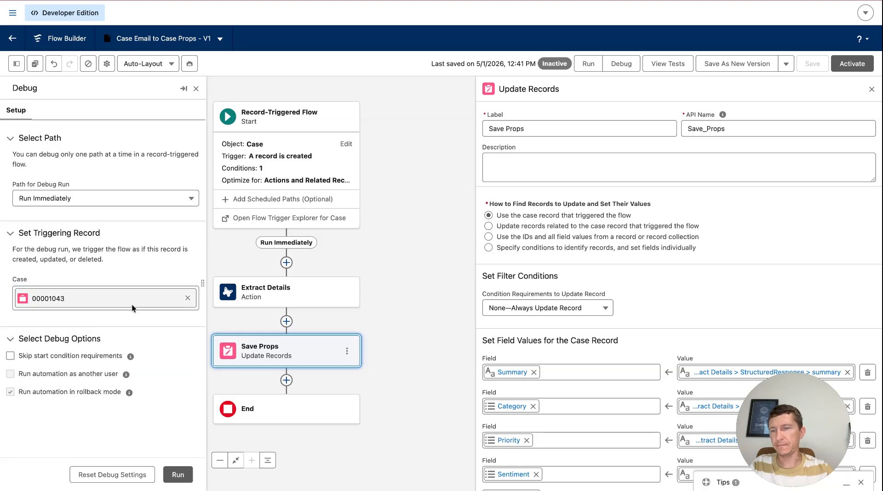
left_click(179, 476)
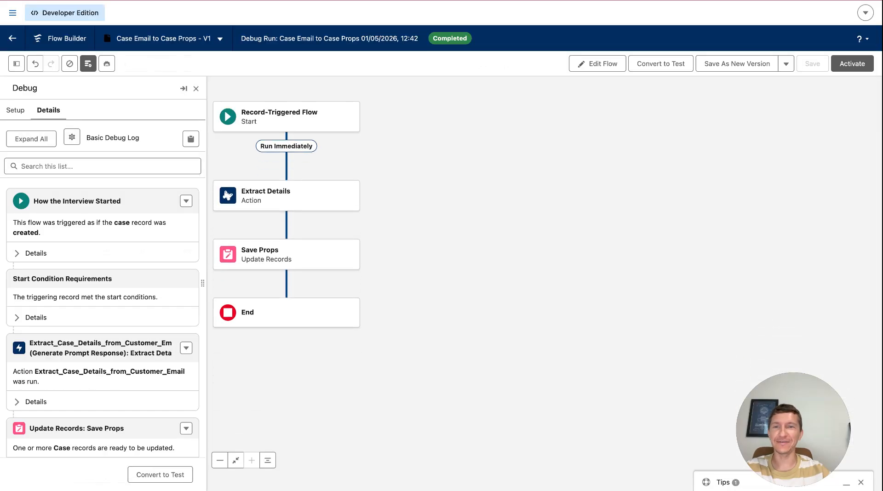
- Inspect the Save Props update details and final case values in the debug log
scroll(139, 300, "down", 4)
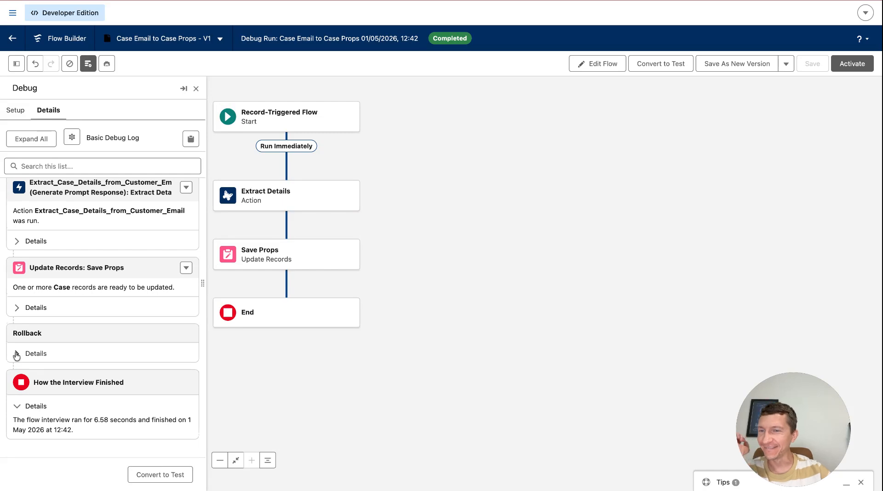
left_click(19, 308)
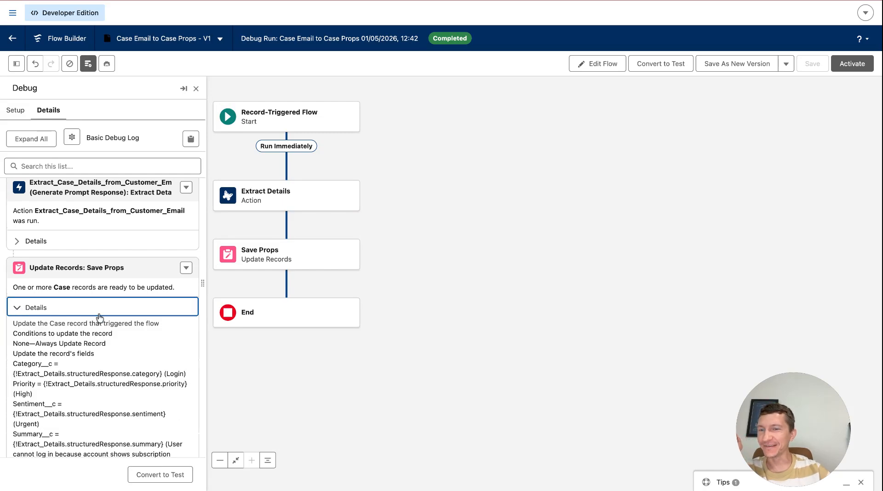
scroll(99, 317, "down", 5)
scroll(98, 317, "down", 5)
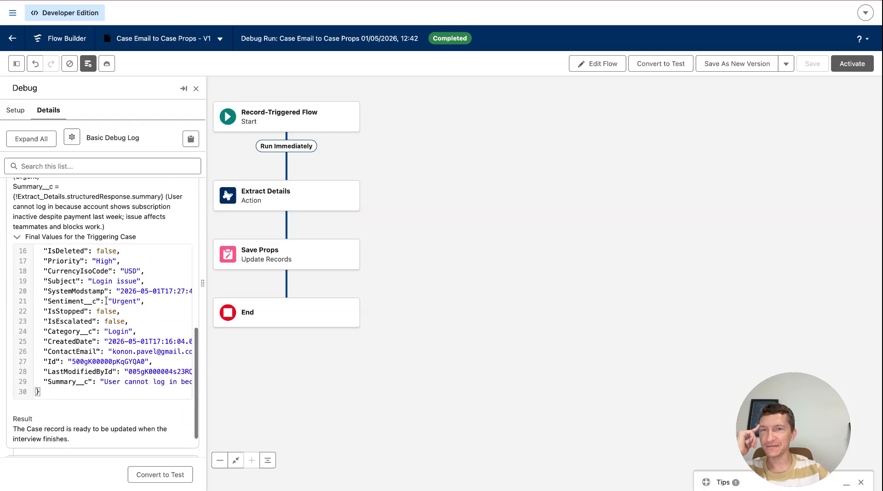
scroll(106, 301, "down", 3)
scroll(106, 302, "up", 1)
scroll(103, 318, "up", 10)
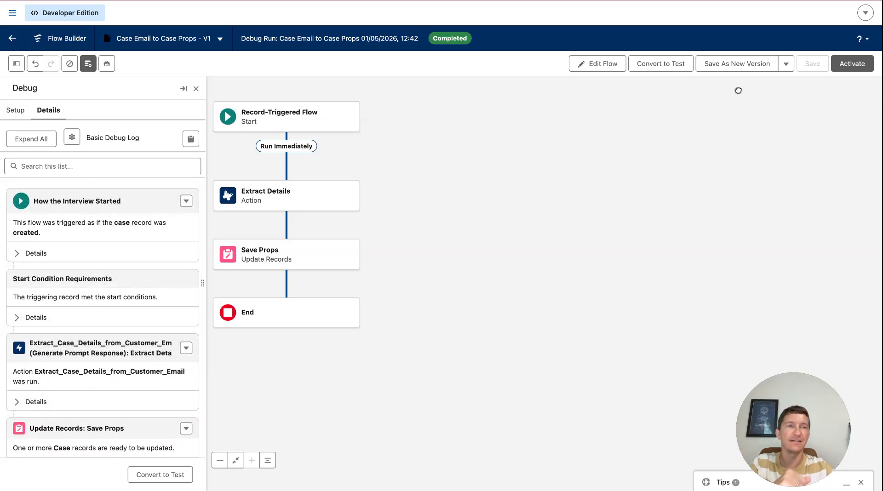
- Activate the flow
left_click(847, 65)
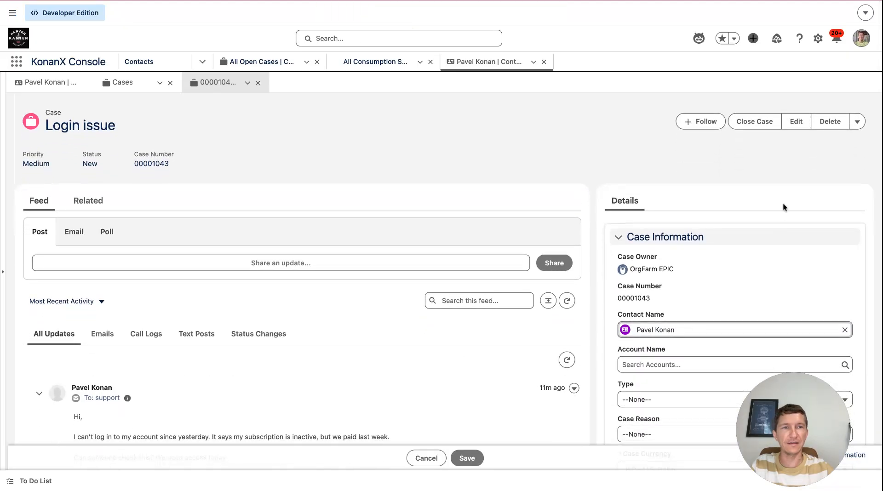
- Clone the Login issue case, set the clone's subject to Login issue #2, and save it
left_click(858, 122)
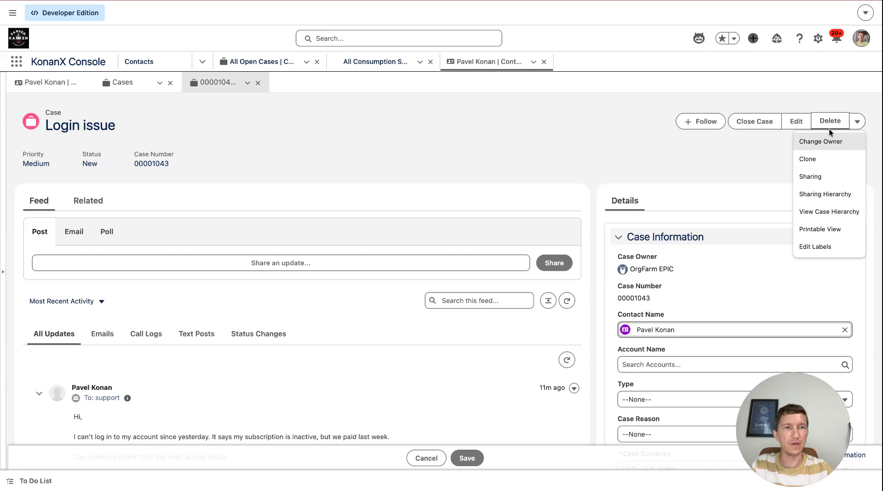
left_click(817, 159)
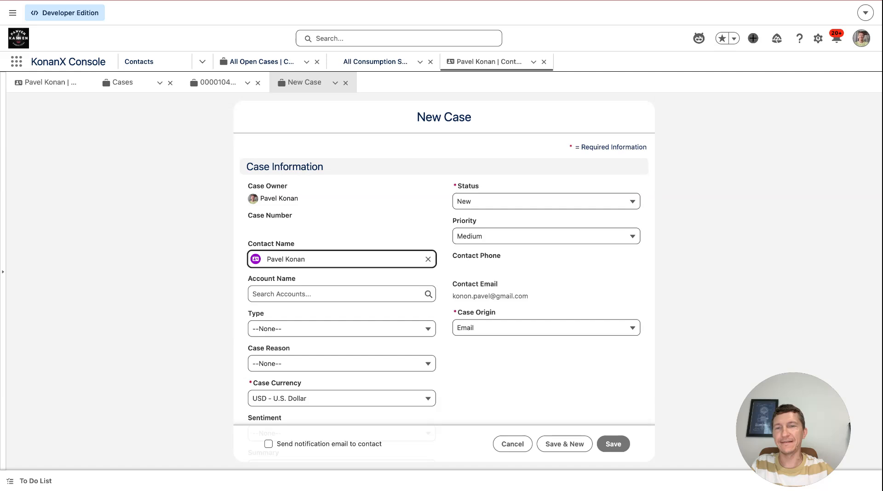
scroll(408, 252, "down", 3)
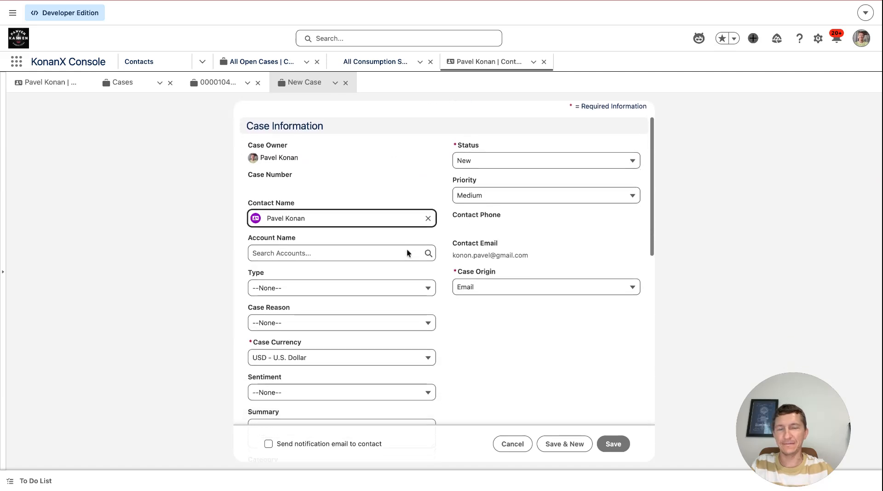
scroll(285, 334, "down", 1)
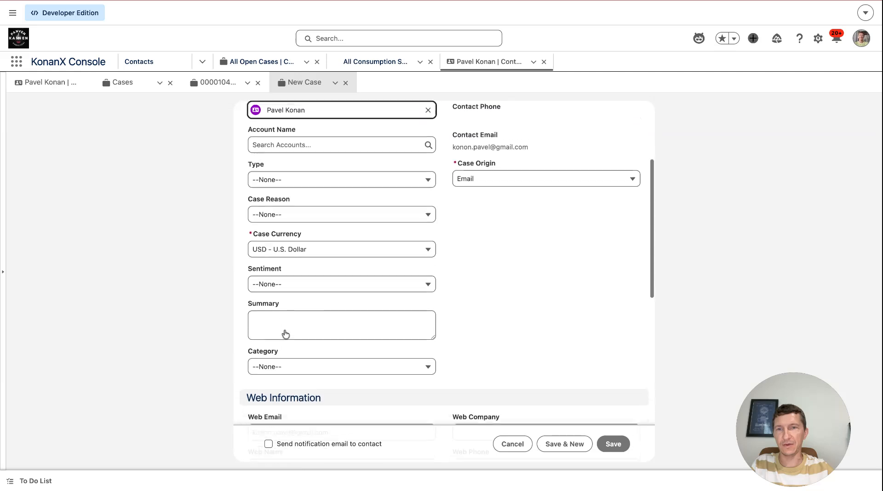
scroll(285, 334, "down", 10)
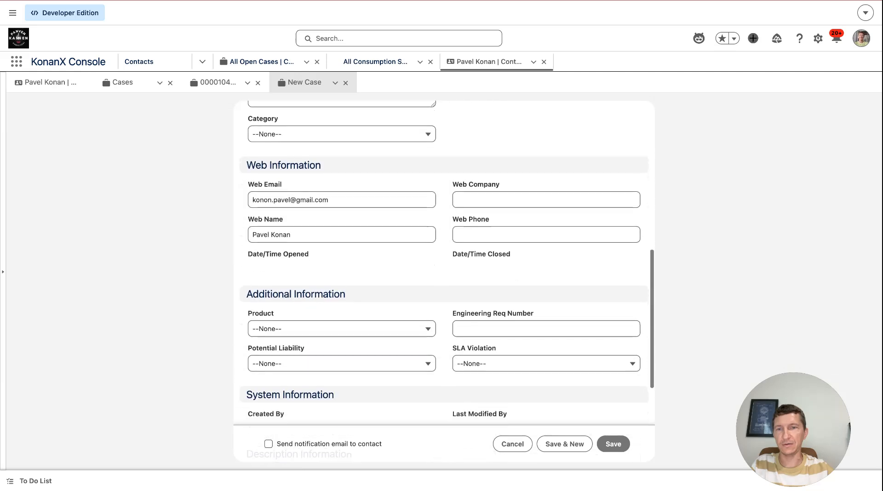
scroll(310, 321, "down", 2)
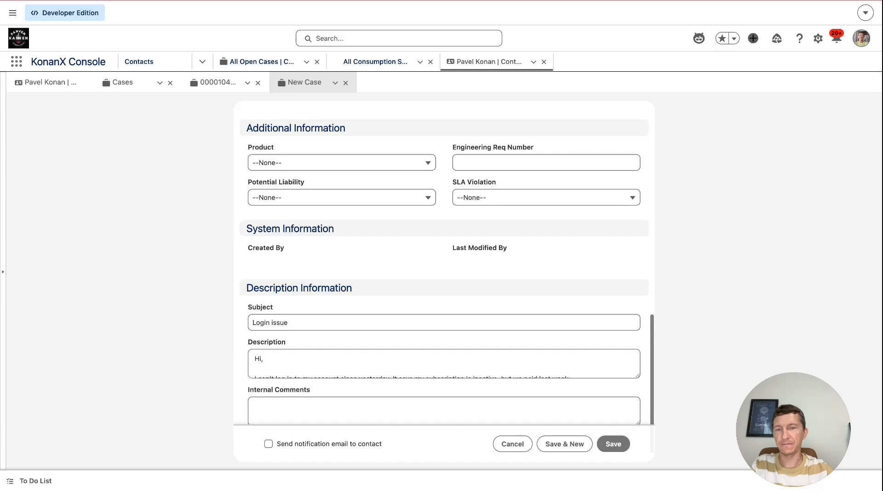
left_click(309, 322)
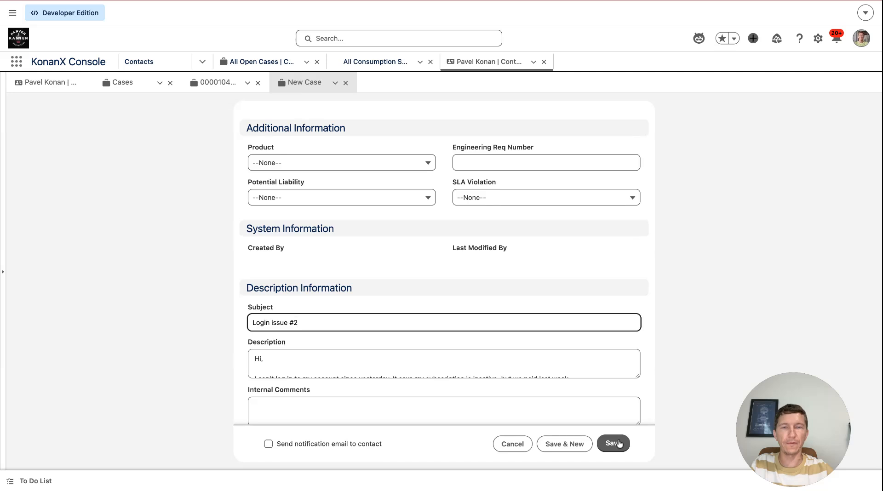
left_click(619, 443)
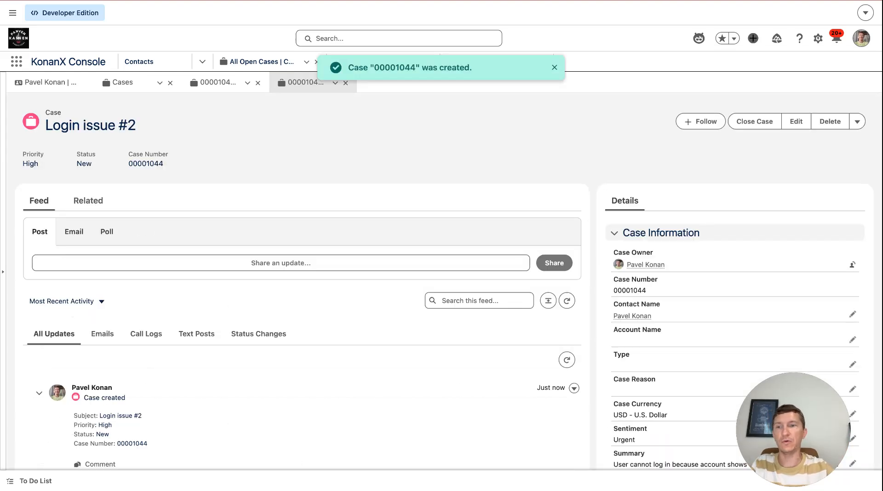
- Review the new case's Sentiment, Summary, Category and Priority fields filled in automatically by the flow
scroll(620, 320, "down", 3)
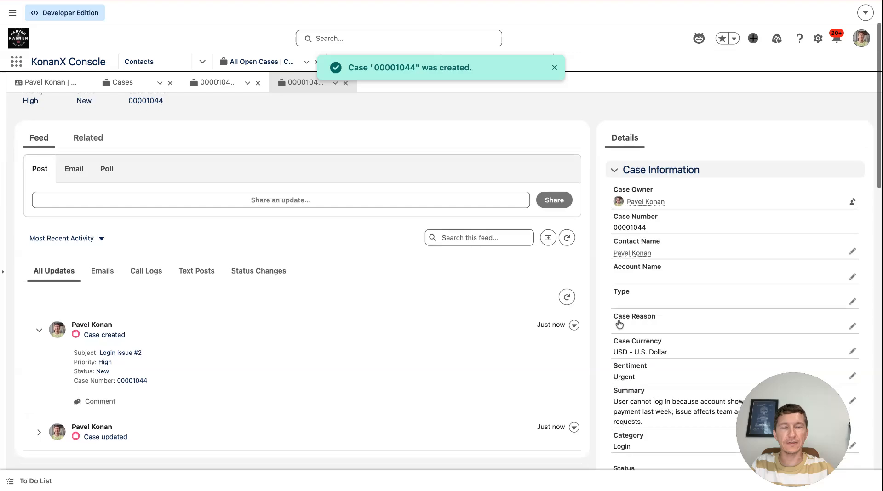
scroll(620, 325, "down", 1)
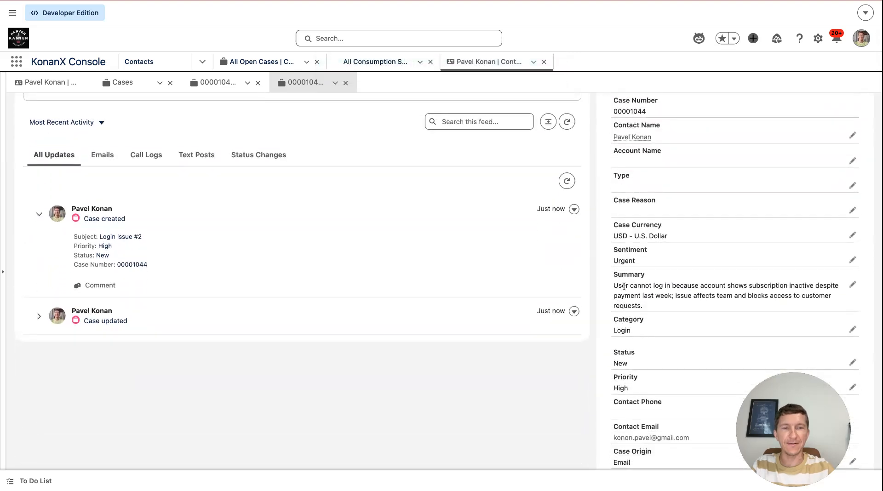
scroll(624, 285, "down", 1)
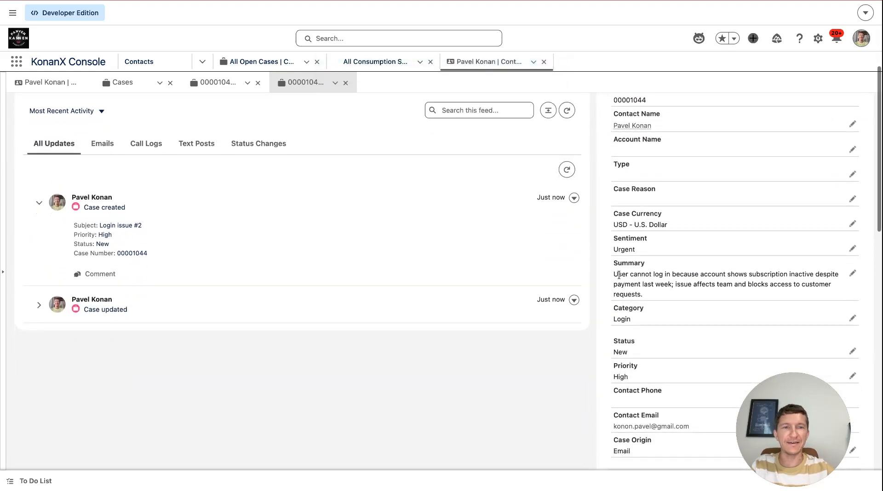
left_click_drag(614, 274, 660, 297)
scroll(660, 297, "down", 1)
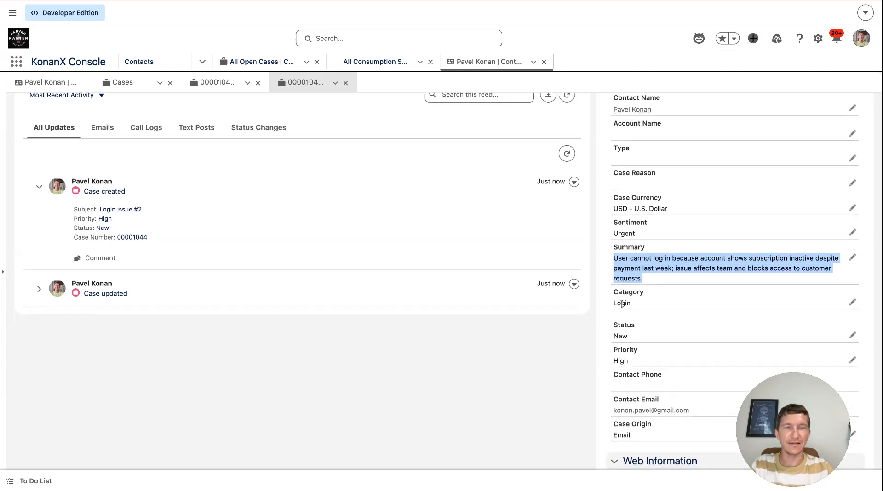
scroll(622, 305, "down", 2)
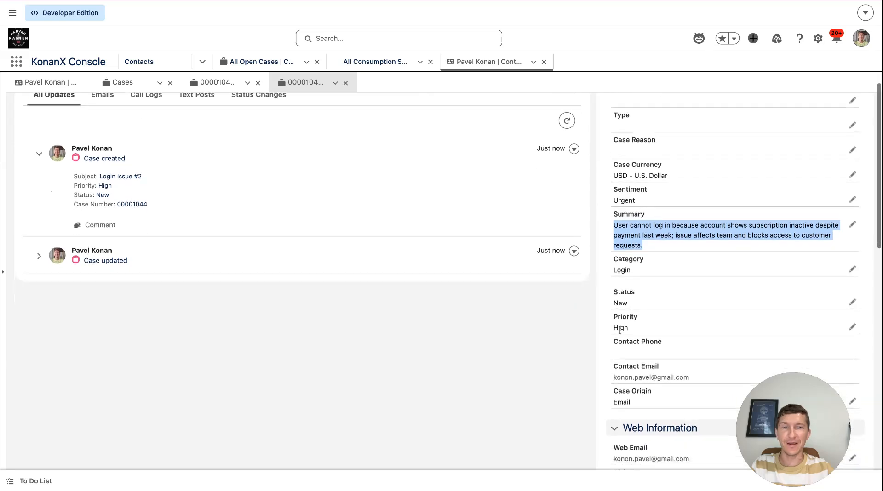
scroll(620, 331, "down", 1)
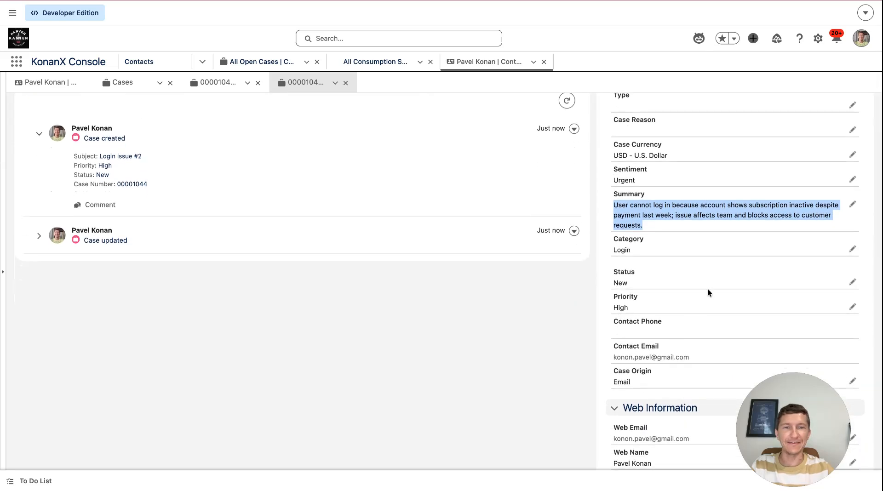
scroll(708, 292, "up", 1)
- Open the new case's details for inline editing and browse through the editable fields
double_click(618, 200)
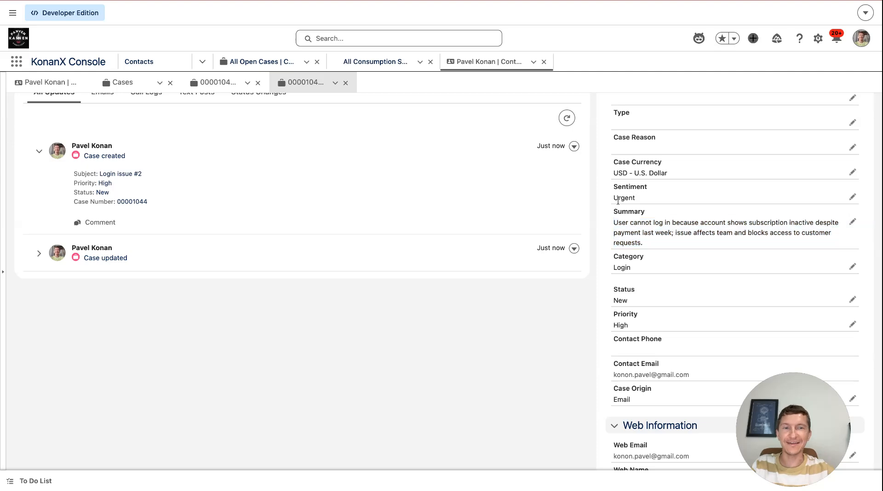
scroll(605, 312, "down", 10)
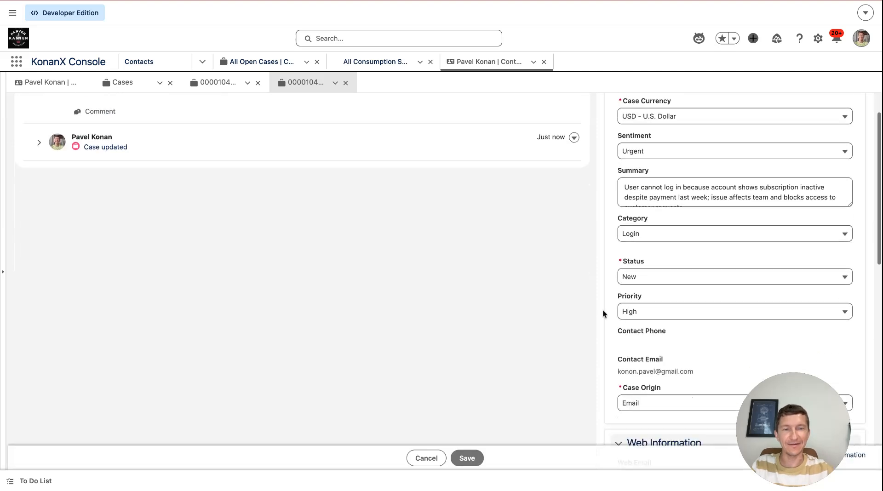
scroll(604, 314, "down", 10)
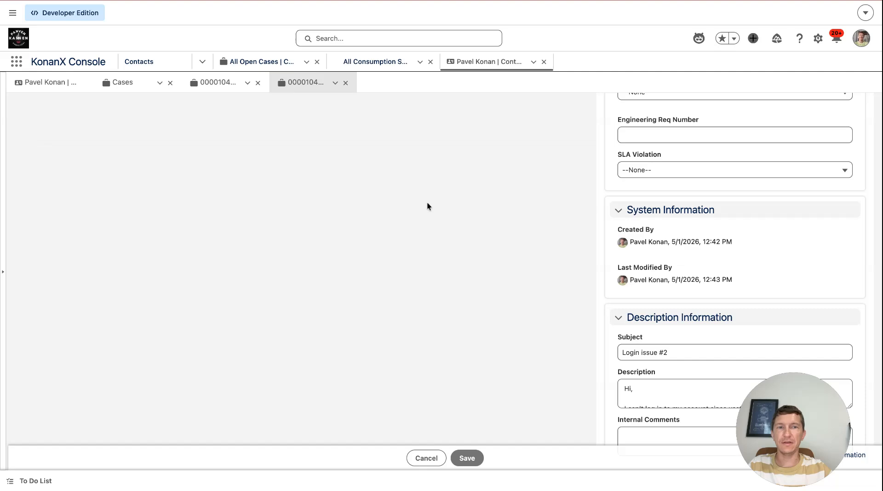
scroll(427, 207, "up", 5)
scroll(428, 206, "up", 10)
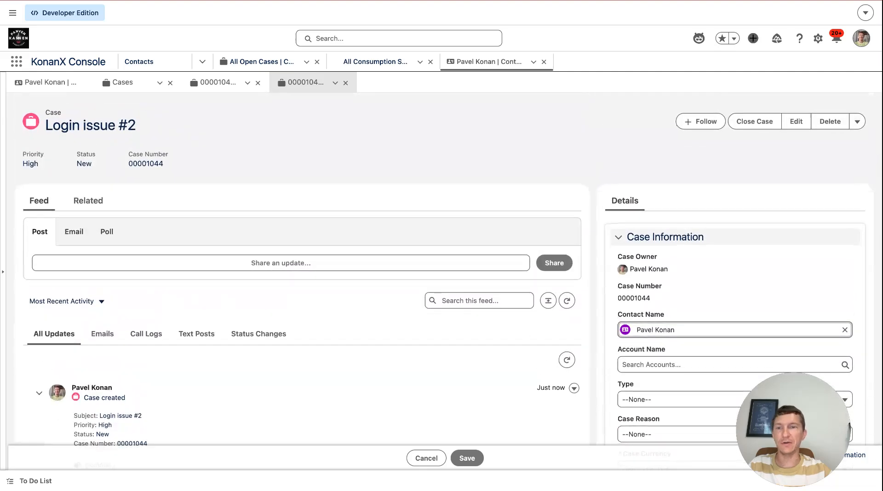